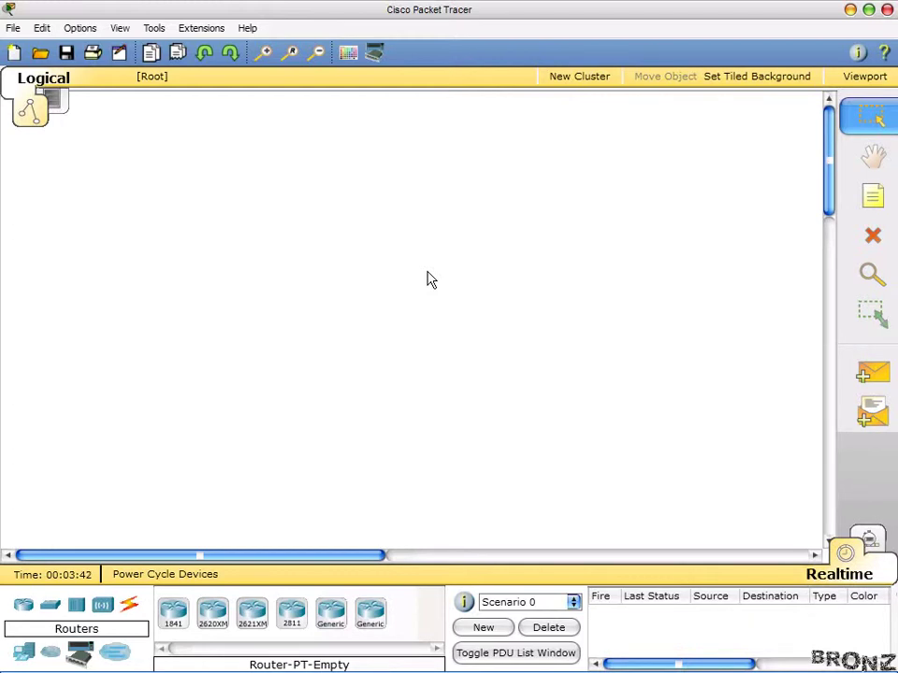
Place two 2811 routers, Router0 and Router1, side by side and shift both right and down.
click(80, 652)
click(252, 612)
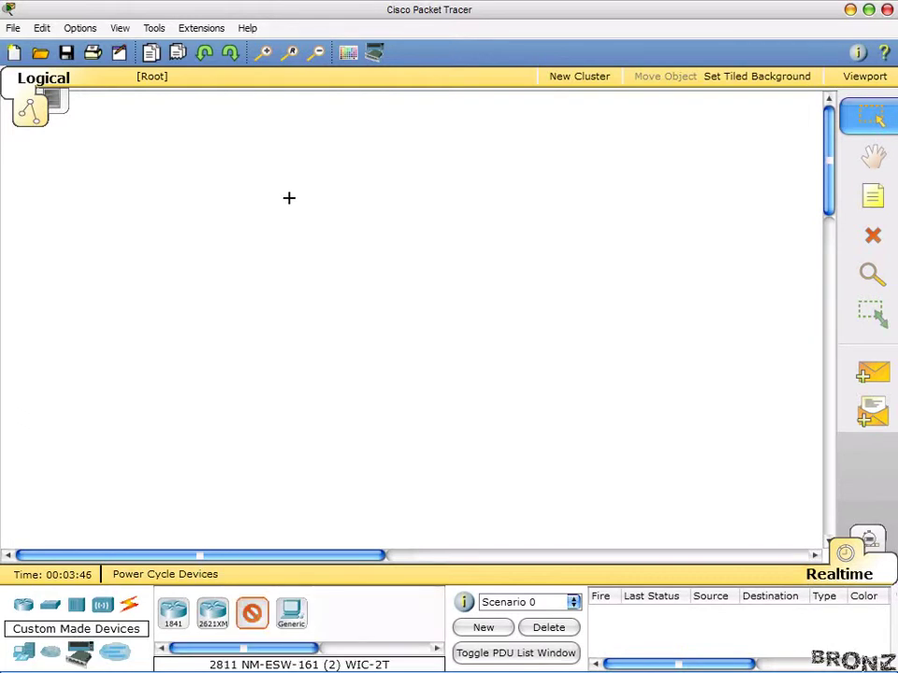
click(277, 261)
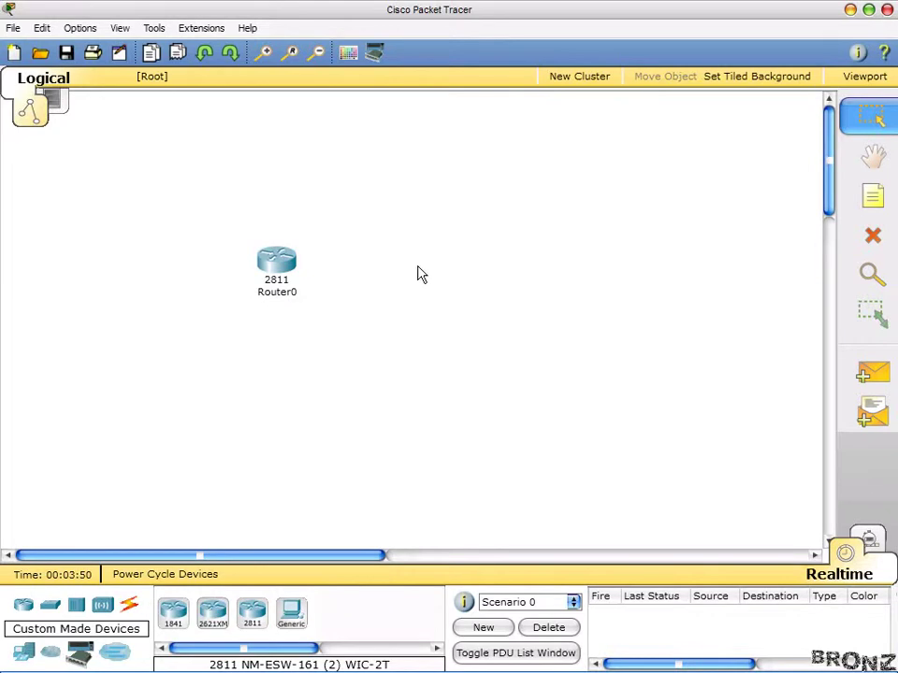
click(252, 612)
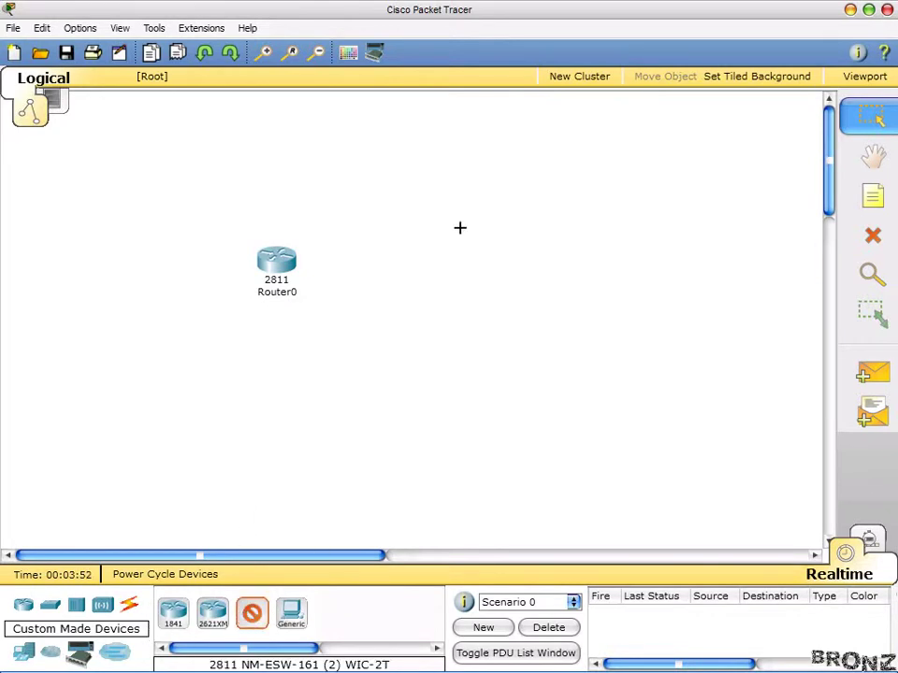
click(422, 259)
drag(223, 233, 537, 361)
drag(281, 281, 314, 277)
click(345, 409)
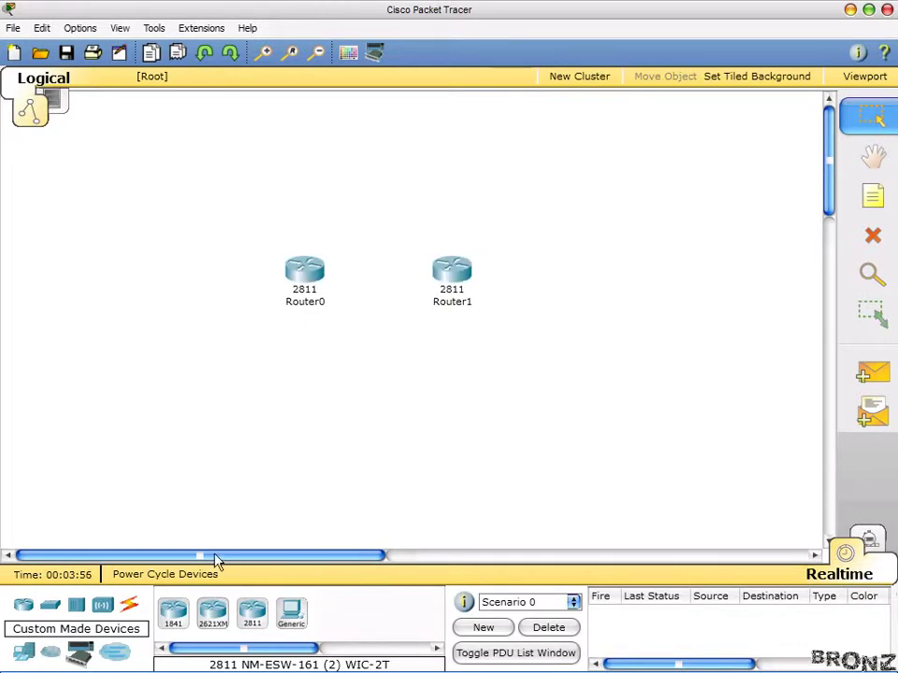
Add 2950-24 switches: Switch0 left of Router0 and Switch1 right of Router1.
click(49, 605)
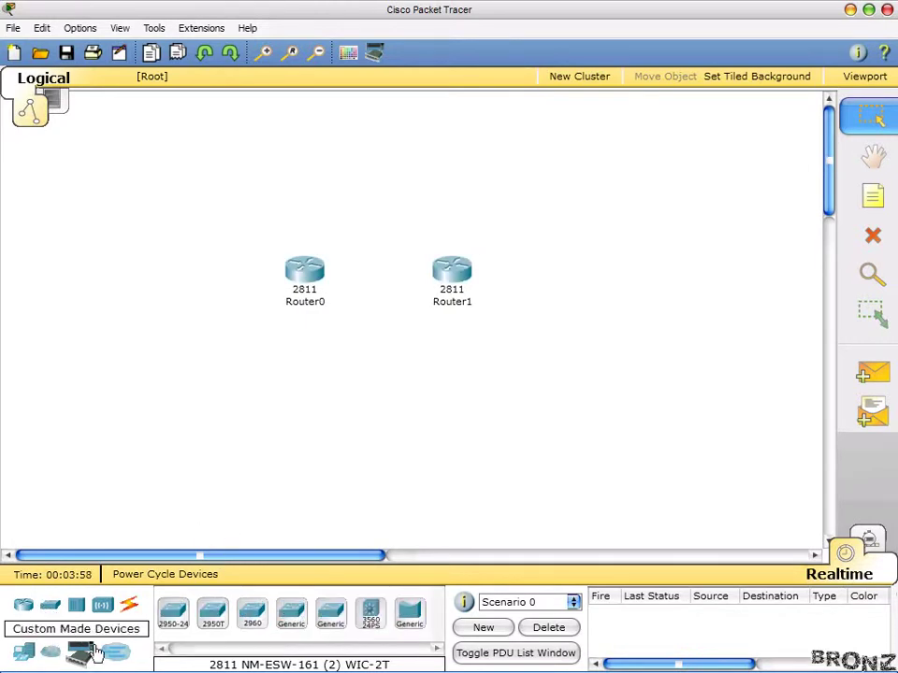
click(184, 624)
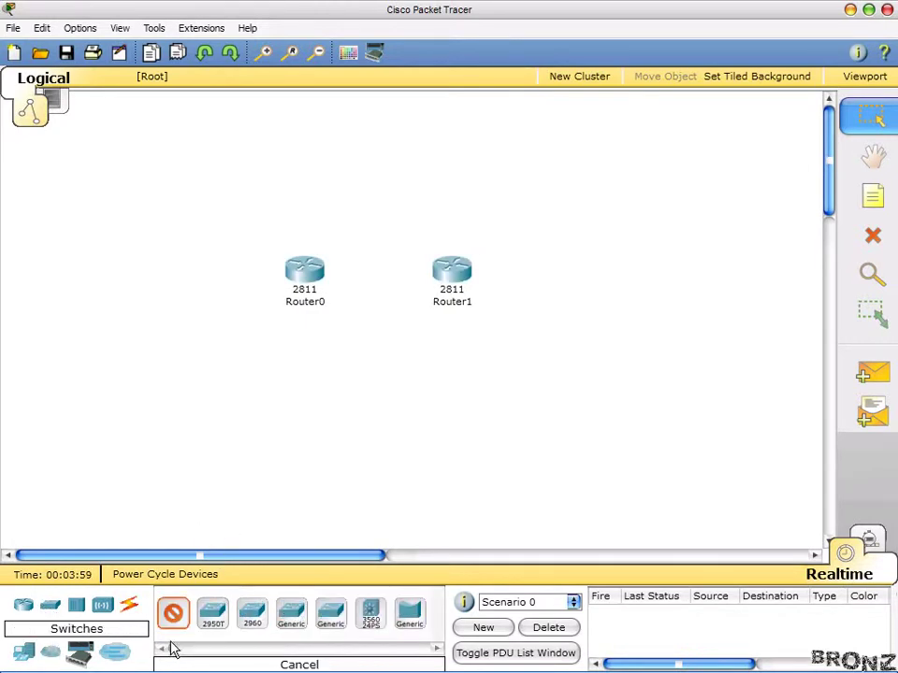
click(196, 270)
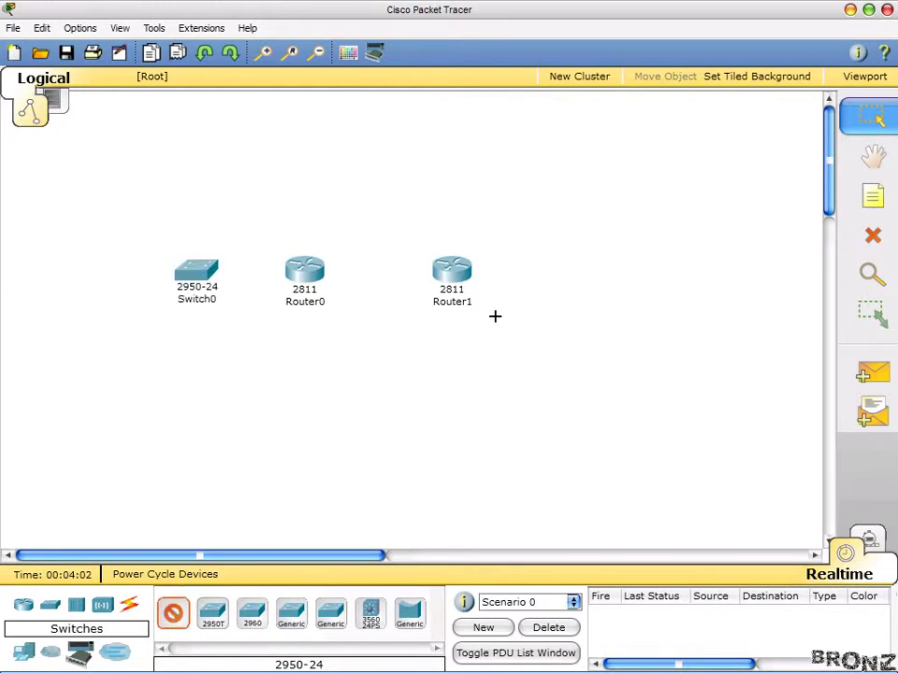
click(571, 267)
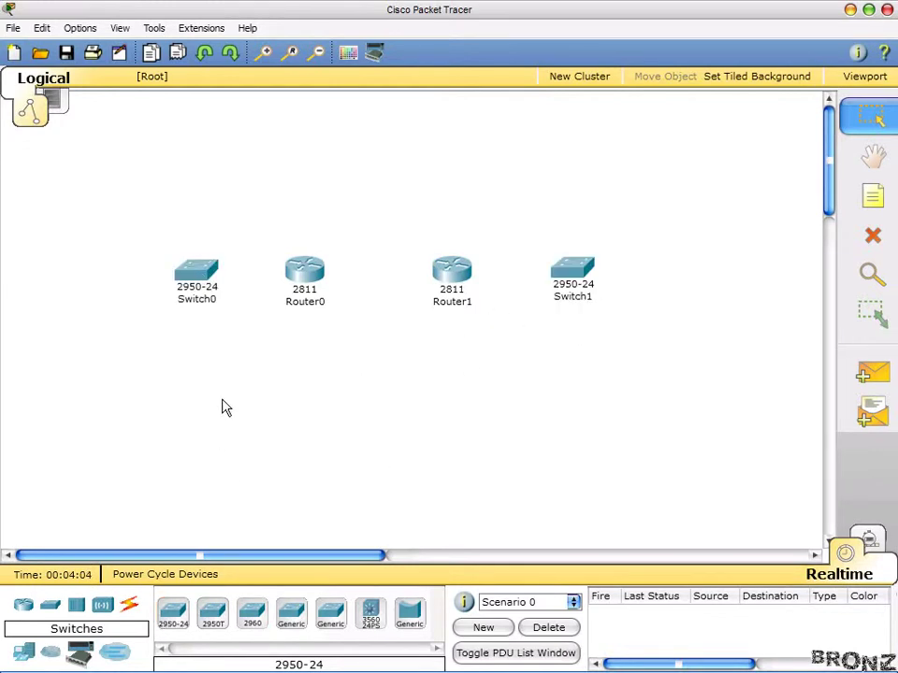
Place generic PCs PC0 through PC3 down the upper left of the workspace.
click(25, 652)
click(172, 612)
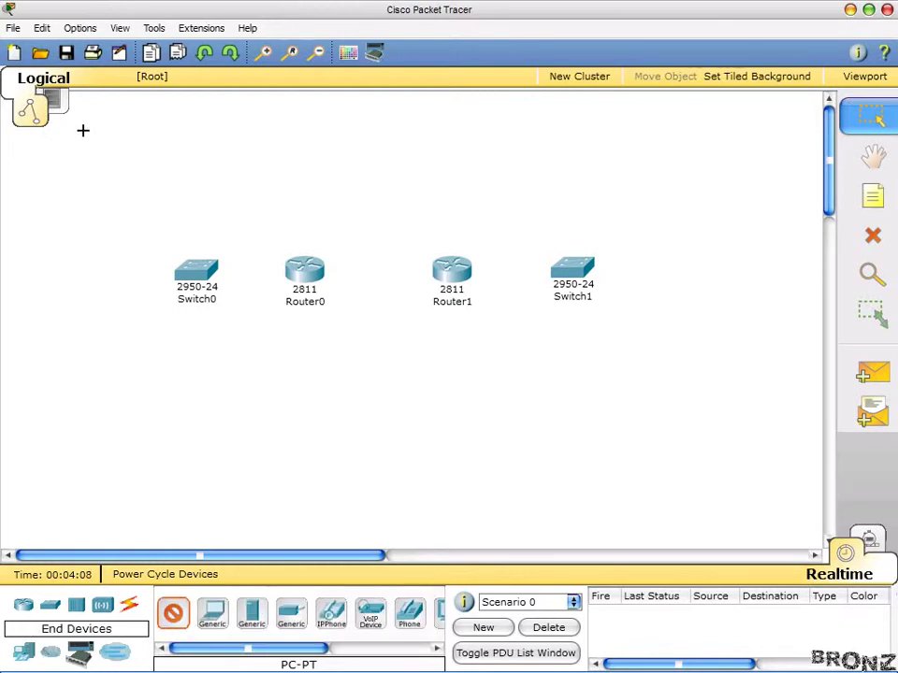
click(149, 141)
click(172, 612)
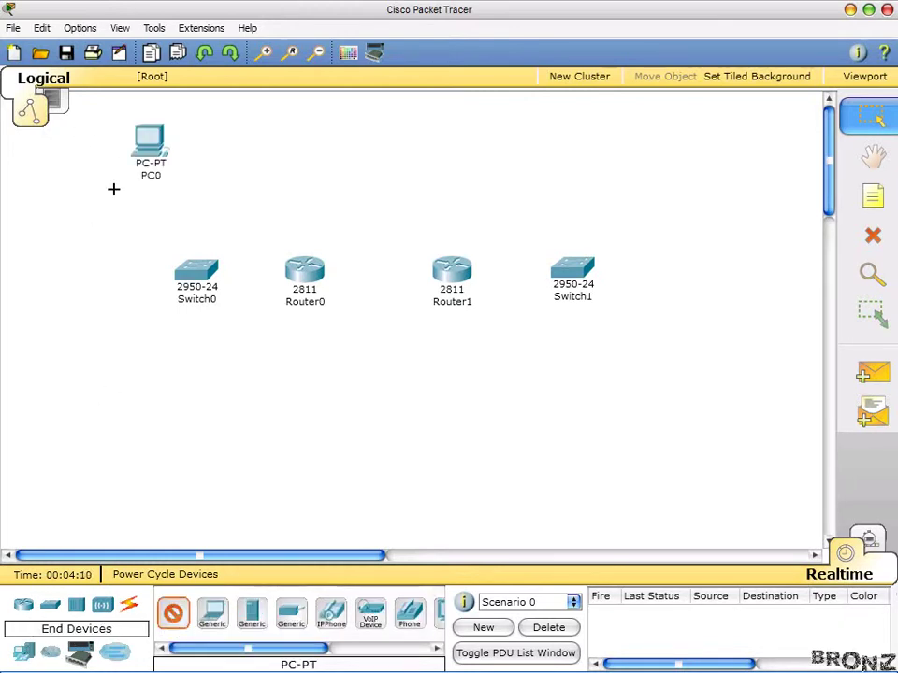
click(113, 184)
click(172, 612)
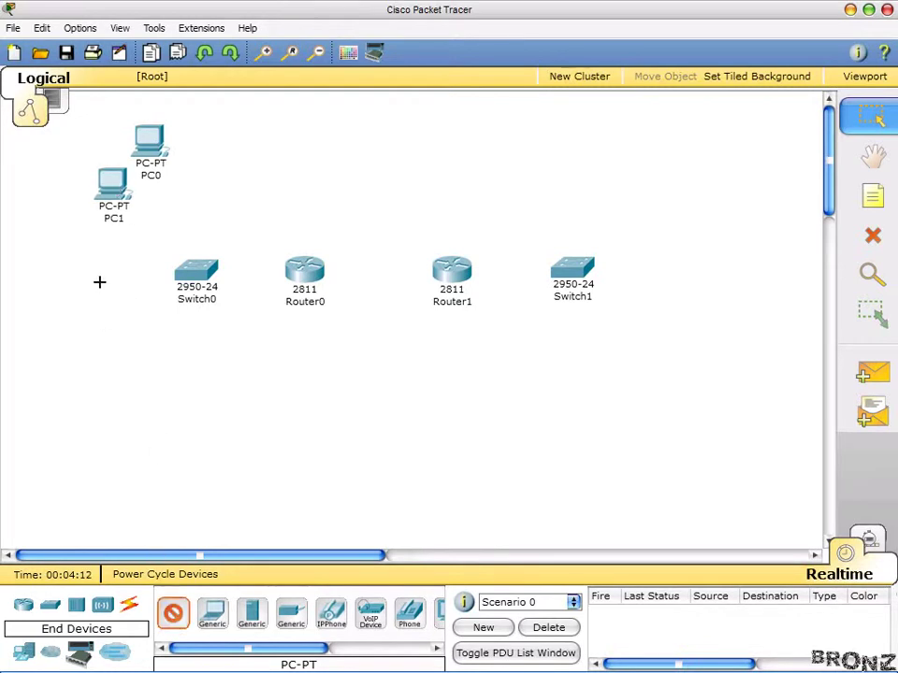
click(80, 226)
click(174, 617)
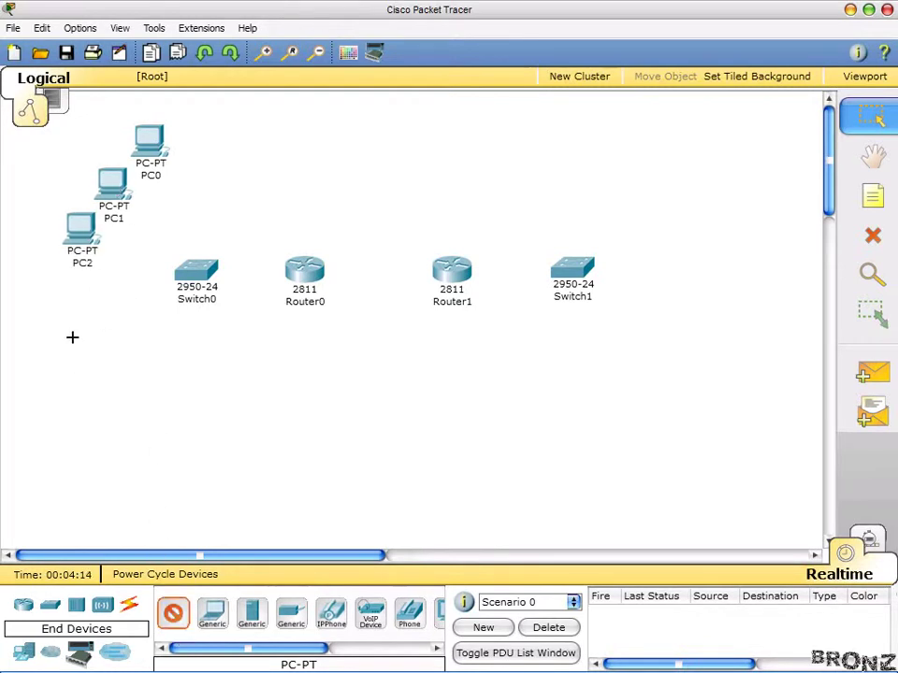
click(62, 289)
Place generic PCs PC4 through PC7 below them on the lower left.
click(173, 612)
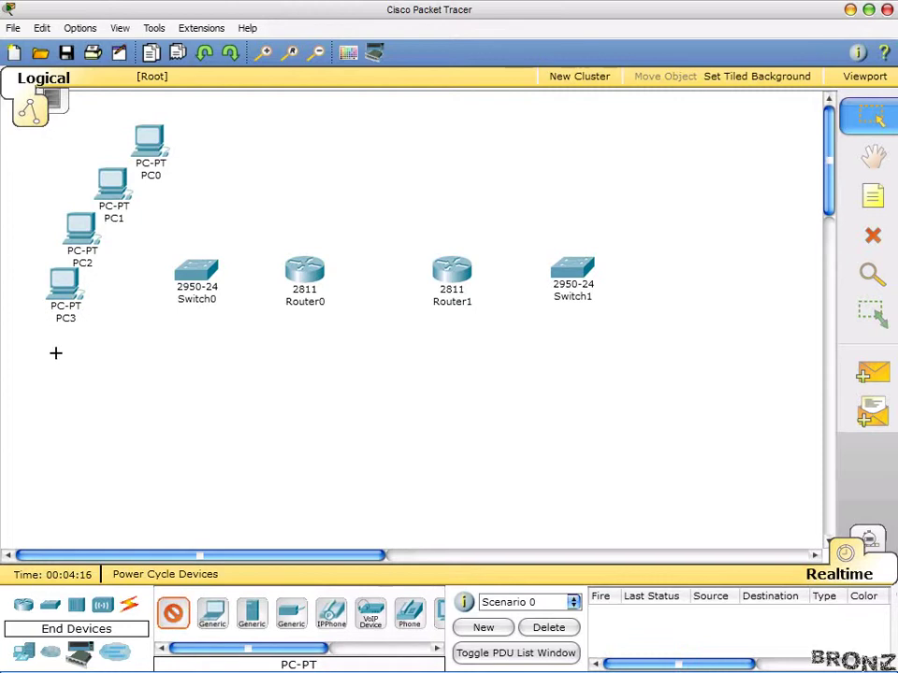
click(54, 342)
click(174, 614)
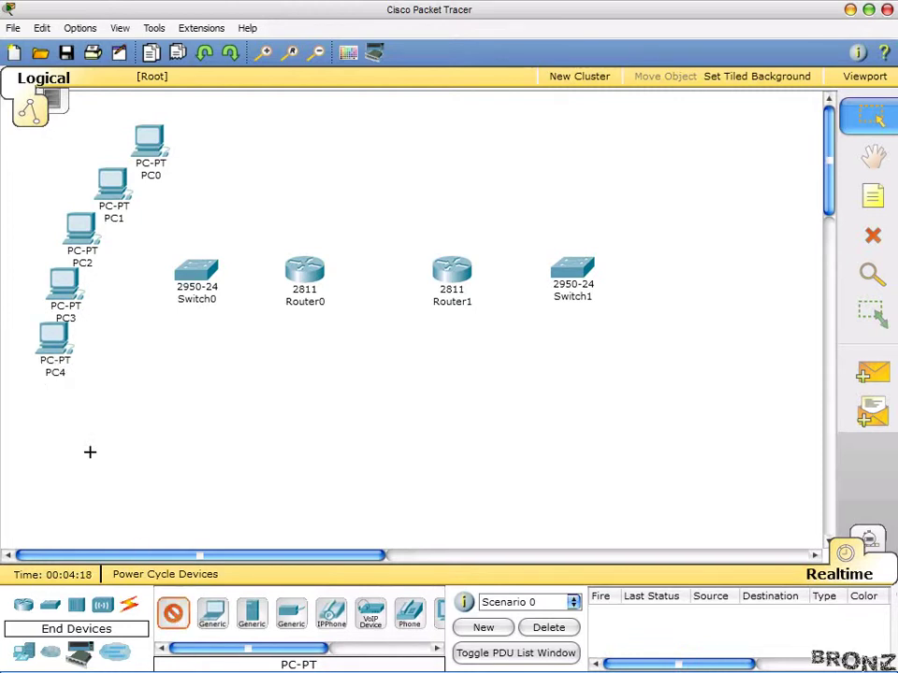
click(64, 406)
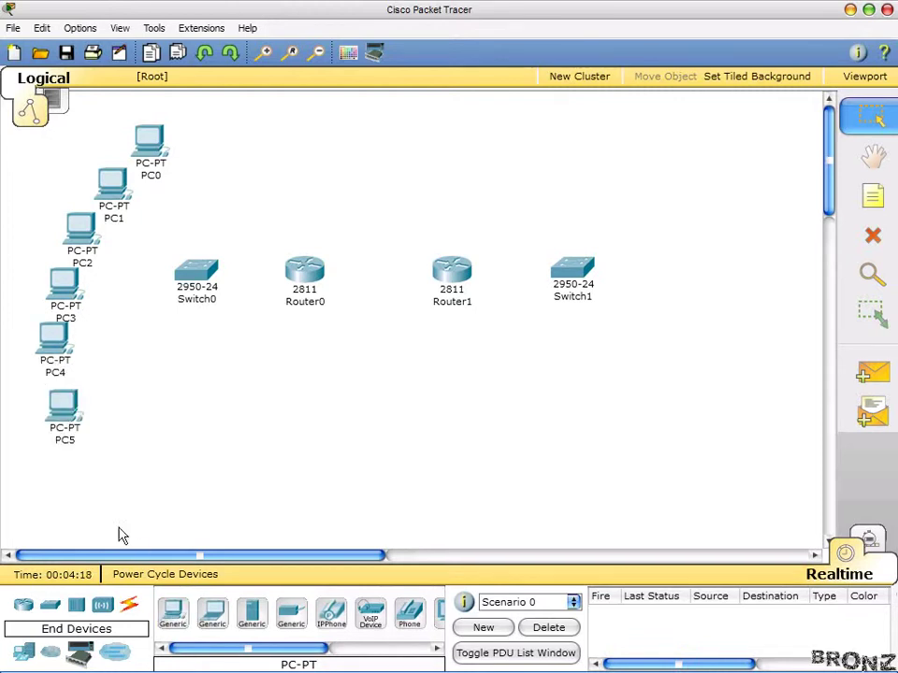
click(89, 458)
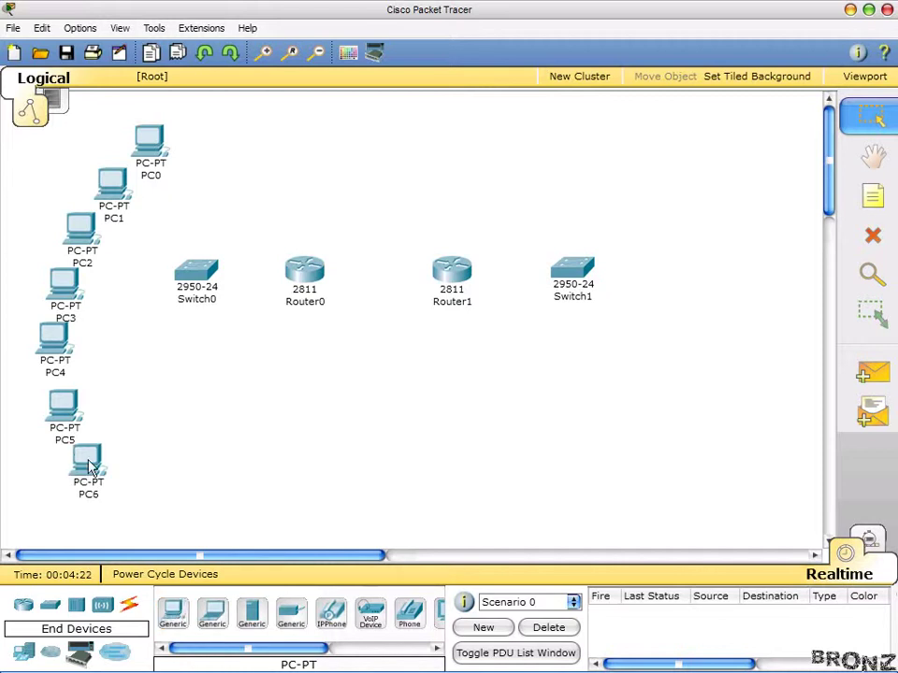
click(173, 612)
click(120, 500)
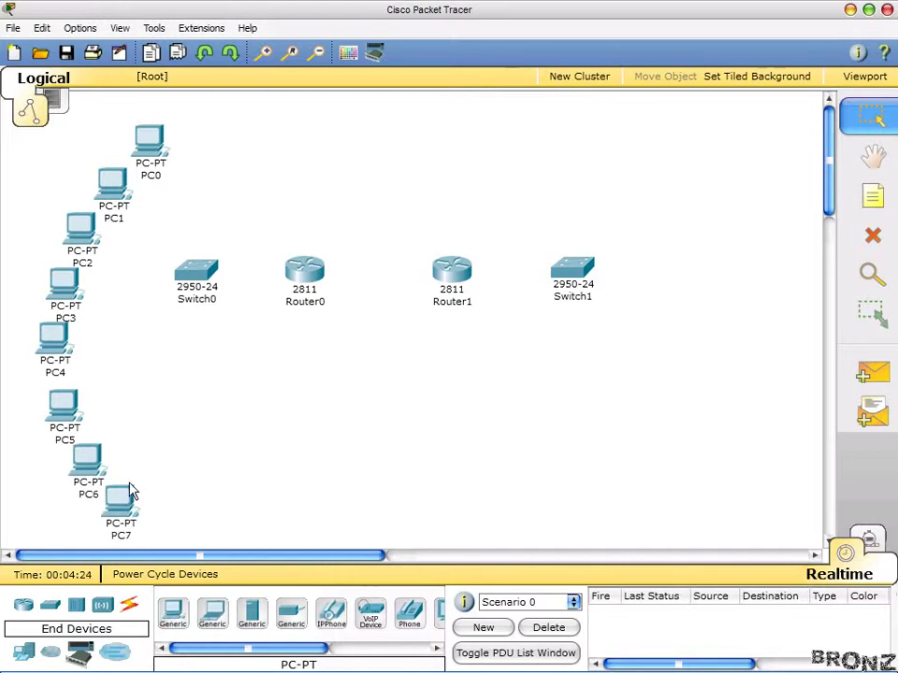
Place Server0 at the upper right with PCs PC8 through PC11 beneath it.
click(172, 612)
click(251, 616)
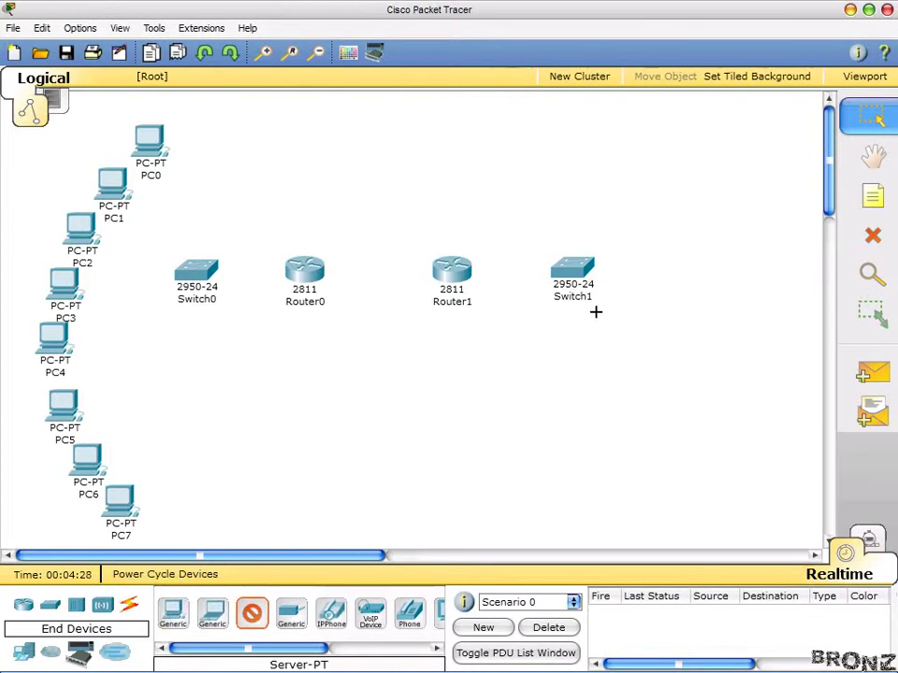
click(725, 194)
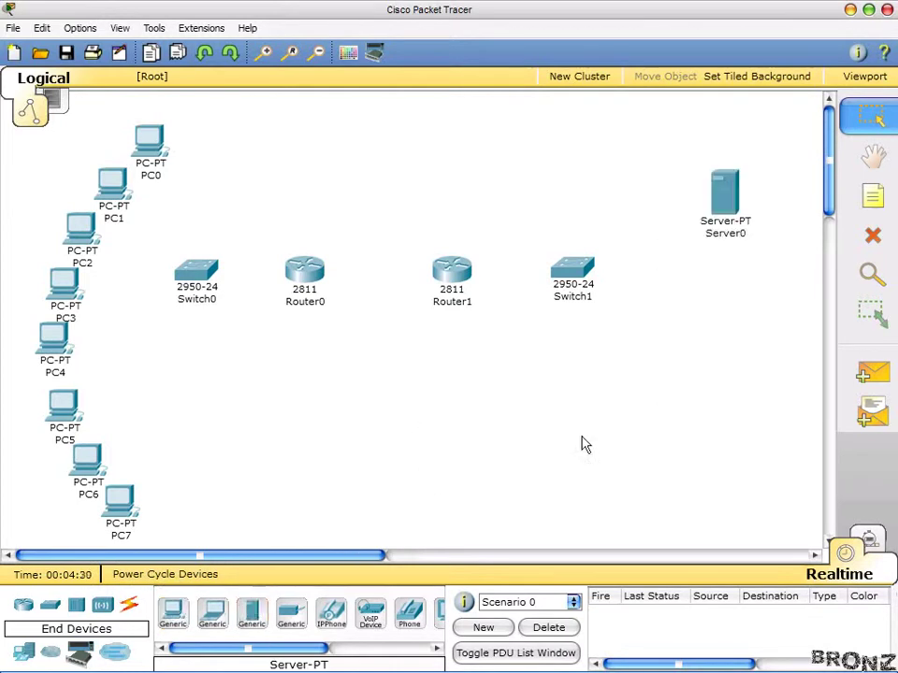
click(173, 613)
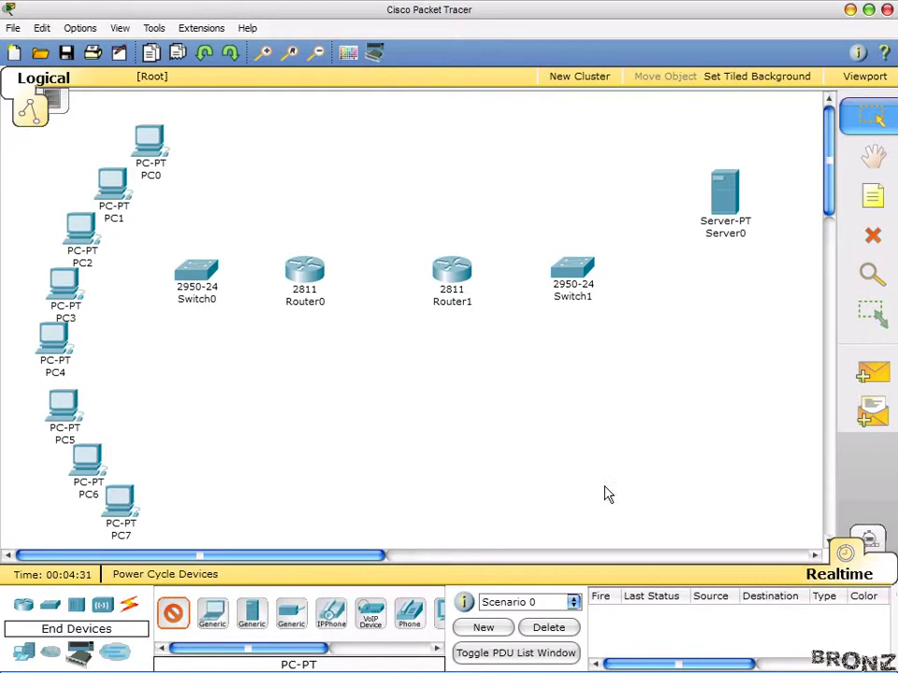
click(713, 289)
click(173, 613)
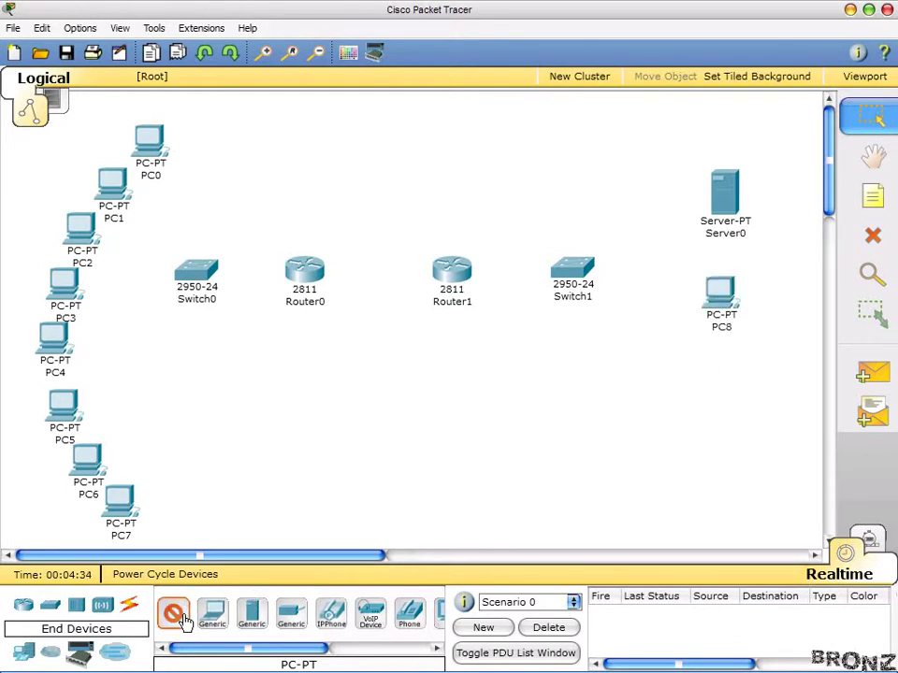
click(724, 344)
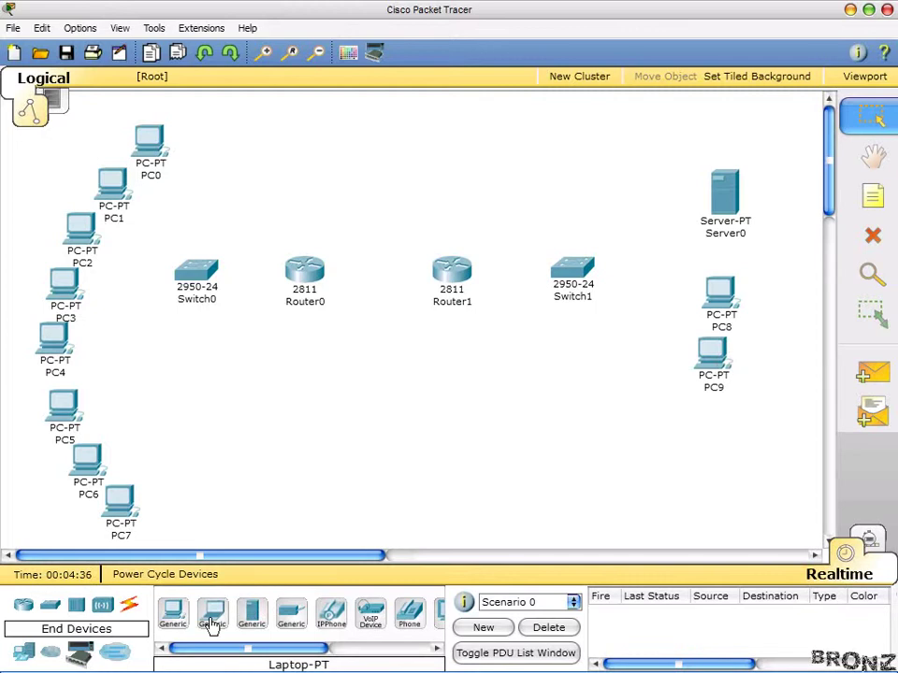
click(172, 614)
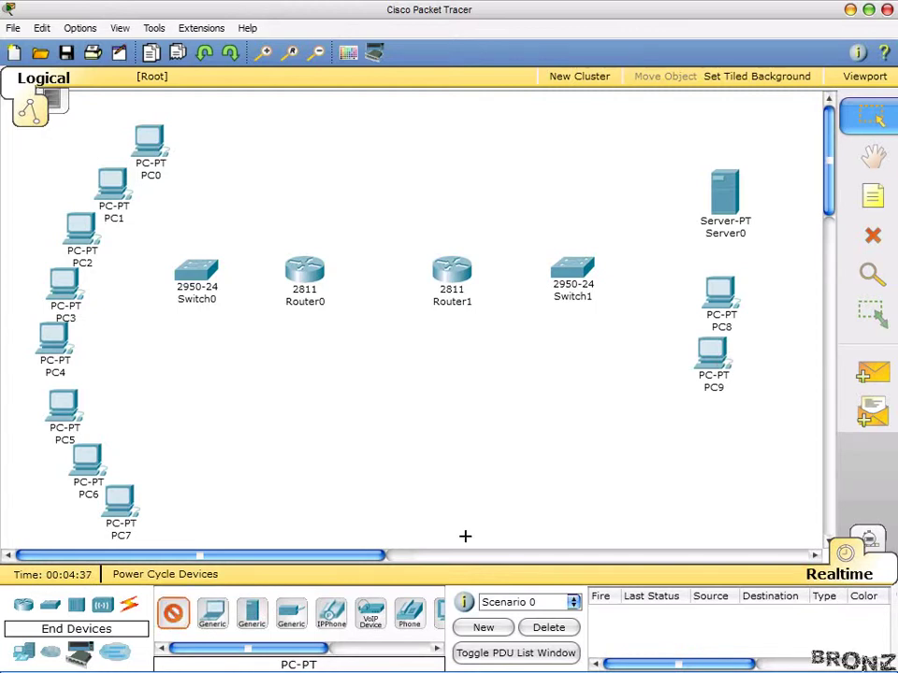
click(692, 407)
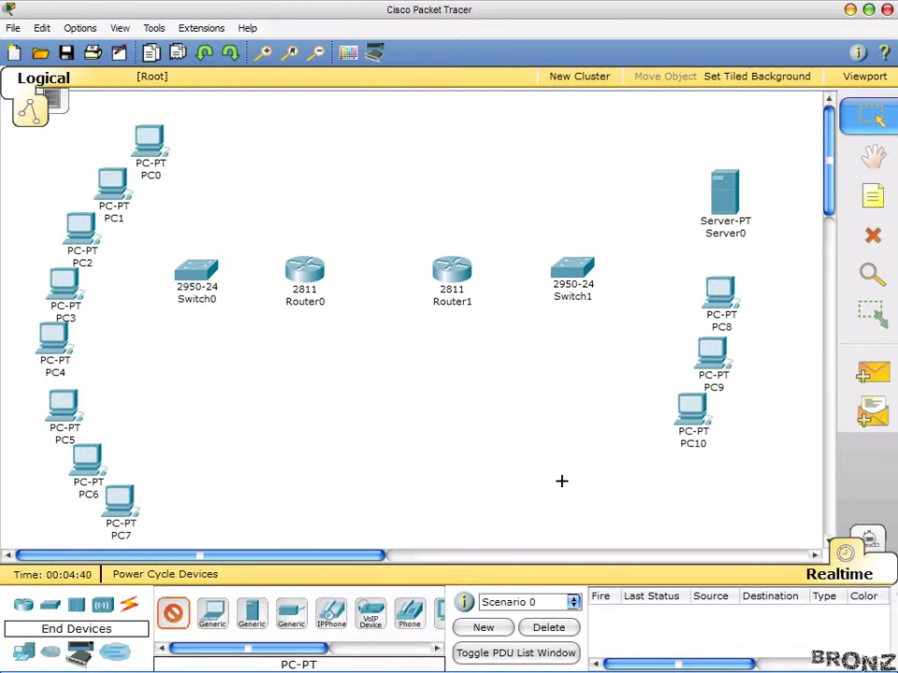
click(667, 464)
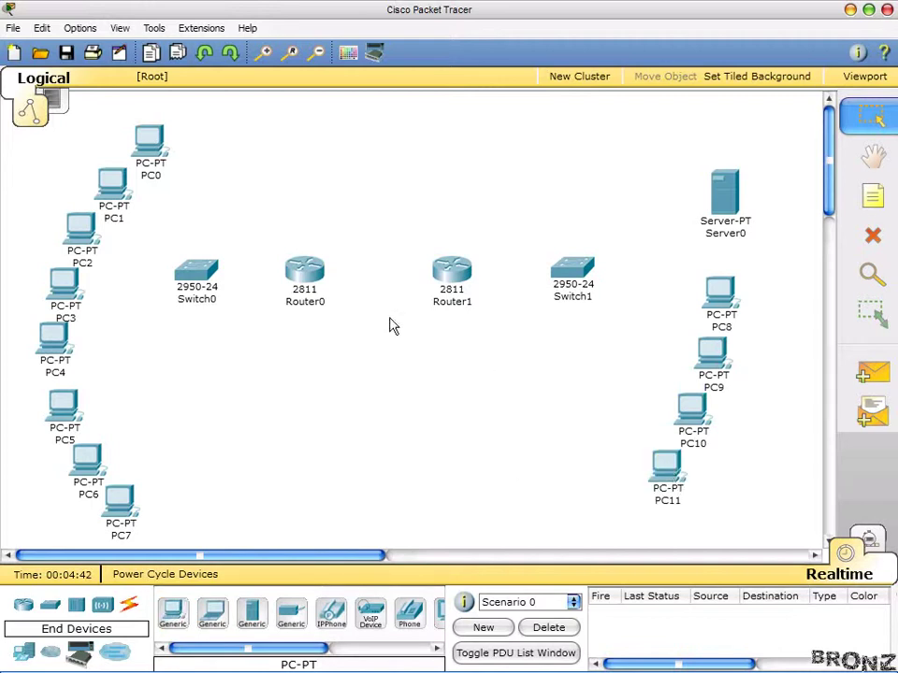
Connect Router0 Serial0/0/0 to Router1 Serial0/0/0 with a Serial DTE cable.
click(129, 606)
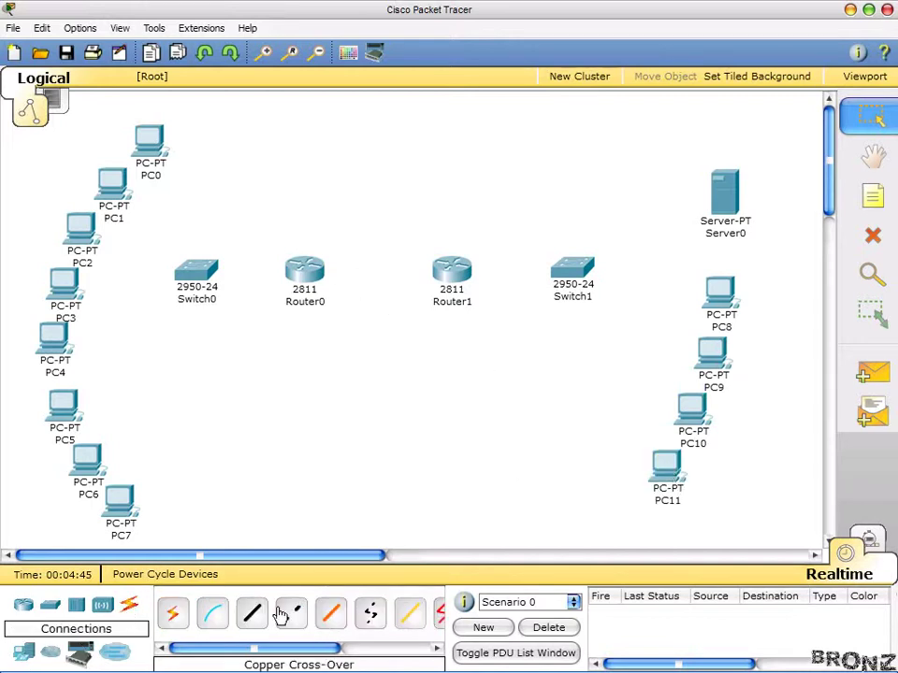
click(374, 648)
click(330, 613)
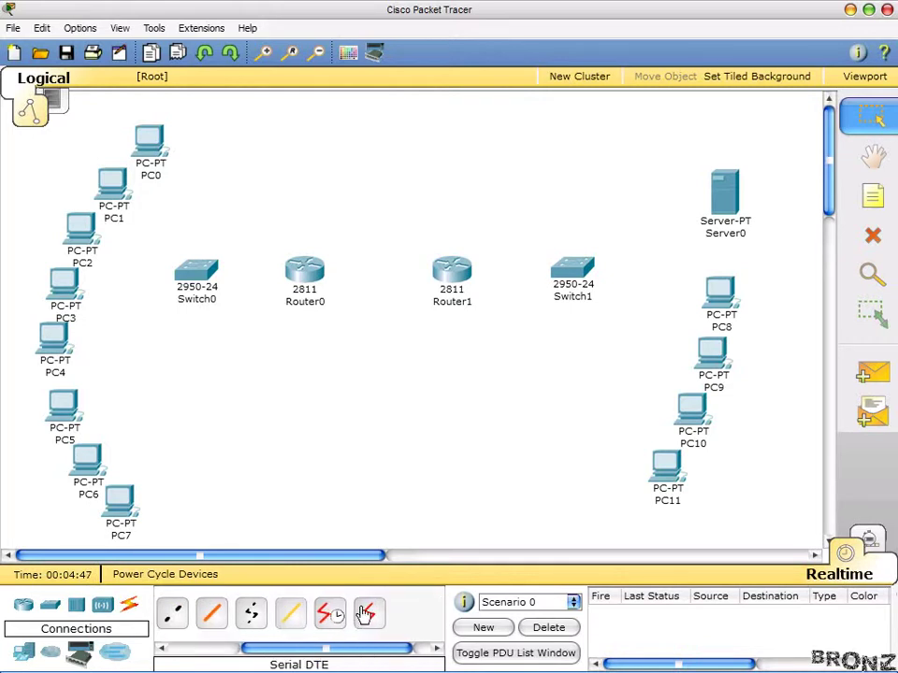
click(309, 272)
click(314, 314)
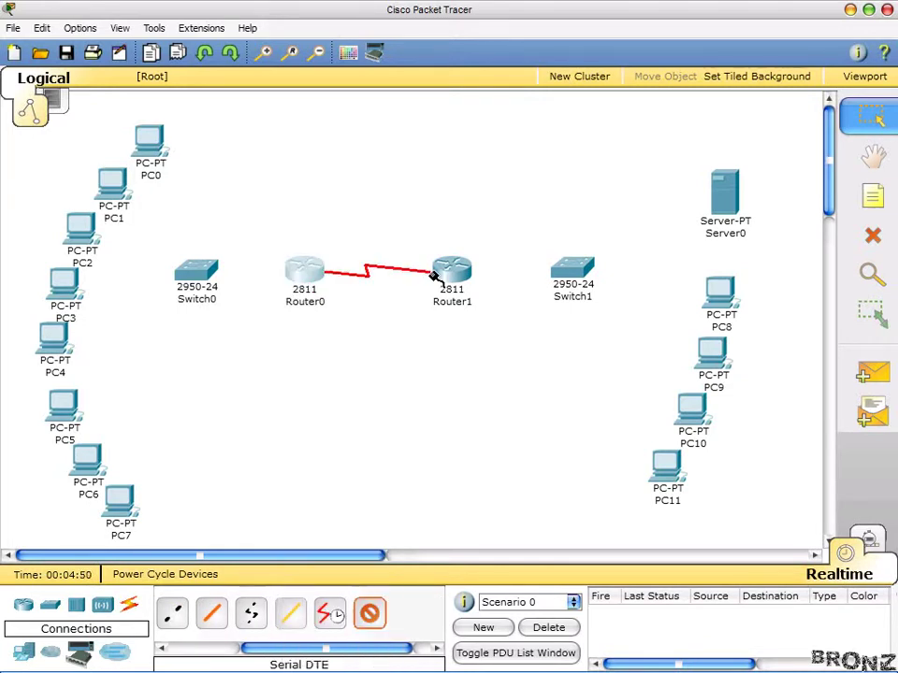
click(446, 271)
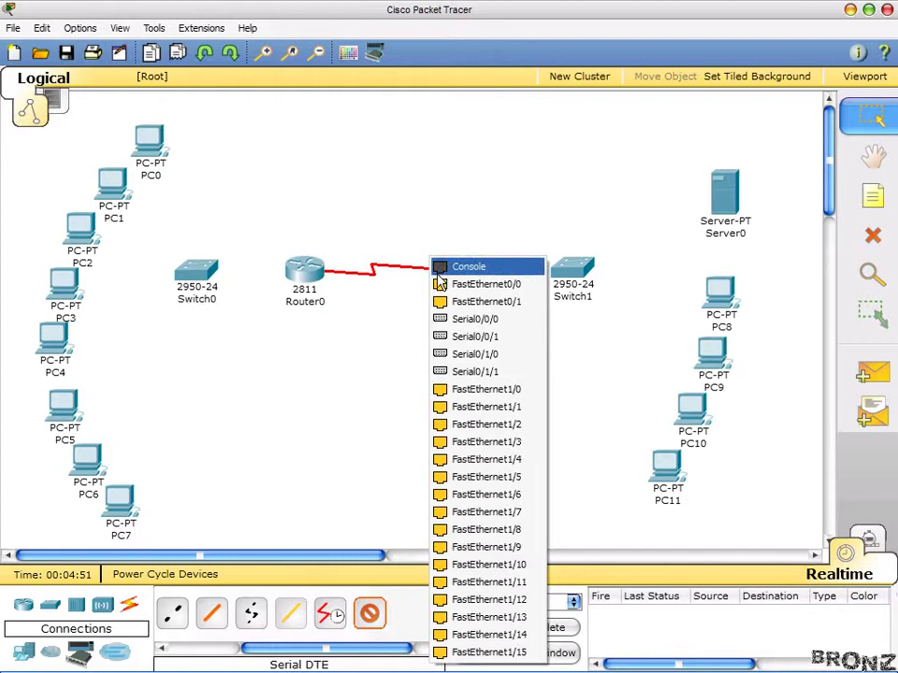
click(465, 321)
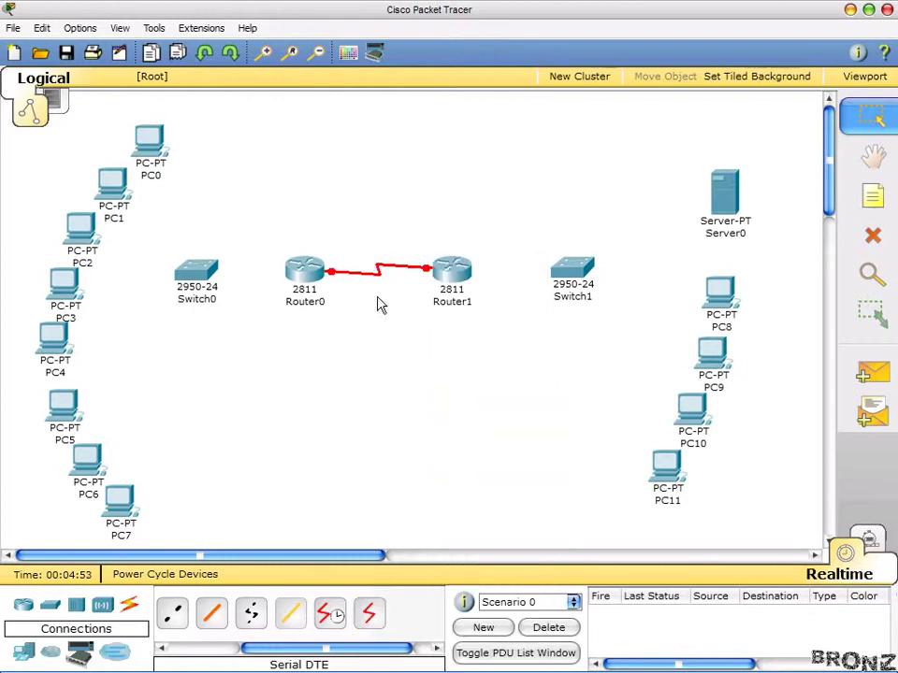
drag(258, 649, 185, 649)
Cable Router0 FastEthernet0/0 to Switch0 FastEthernet0/1 with copper straight-through.
click(251, 614)
click(302, 269)
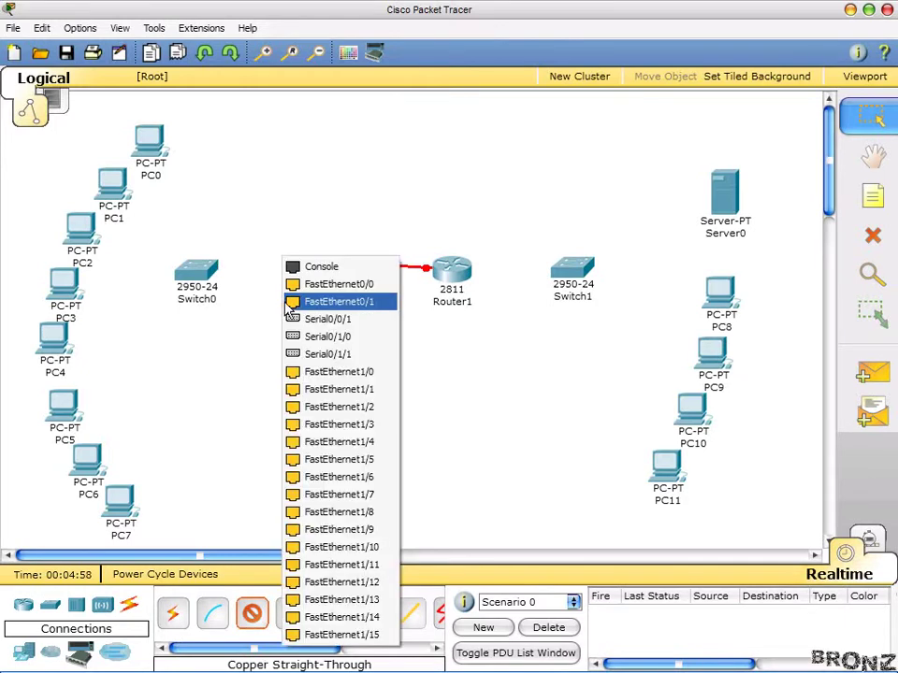
click(332, 284)
click(195, 273)
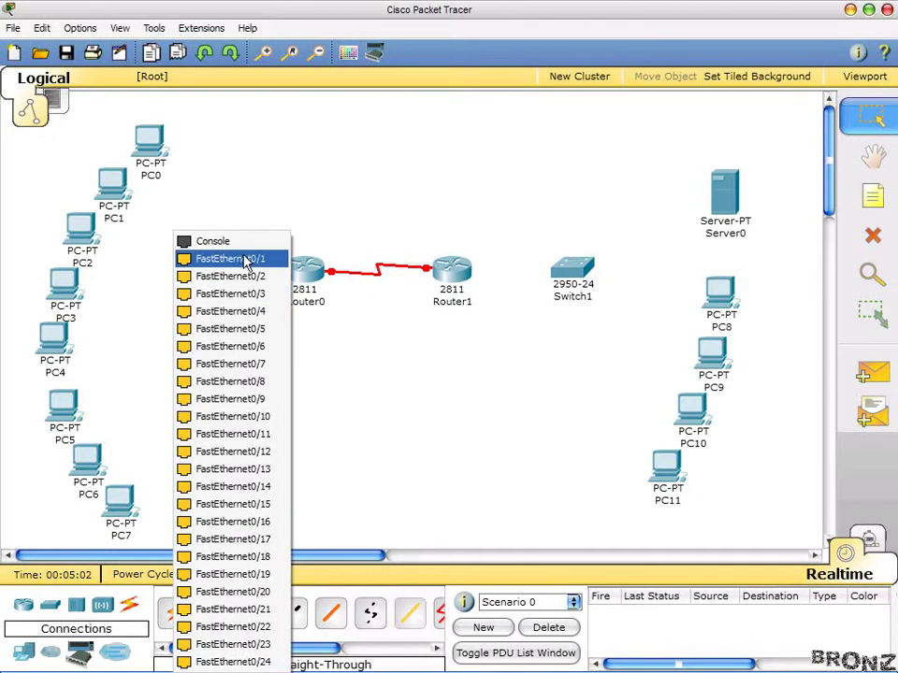
click(244, 264)
Cable PC0 and PC1 to Switch0 ports Fa0/2 and Fa0/3.
click(161, 142)
click(168, 147)
click(203, 268)
click(219, 279)
click(251, 613)
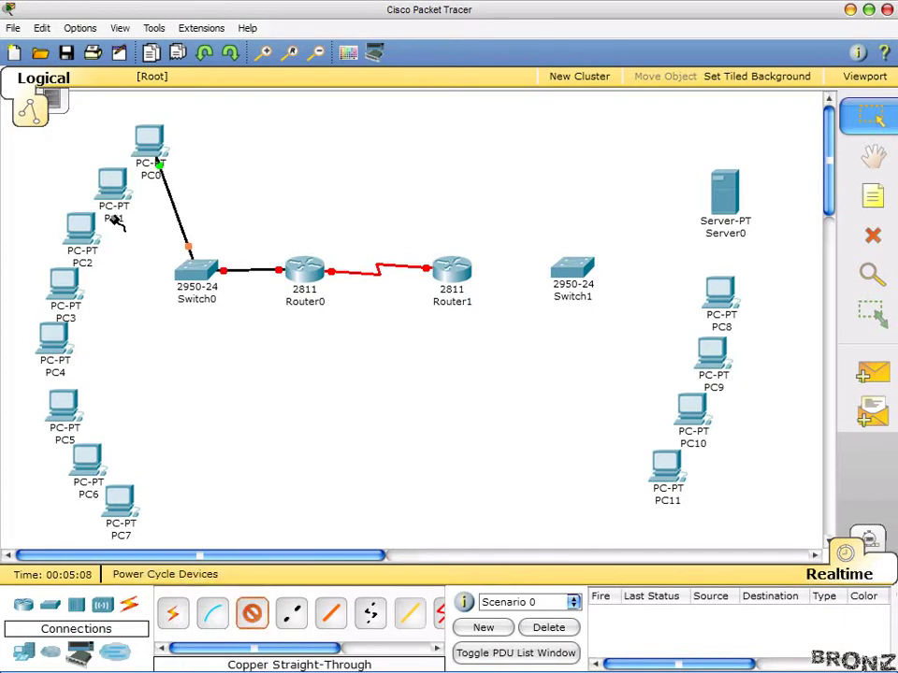
click(107, 177)
click(131, 193)
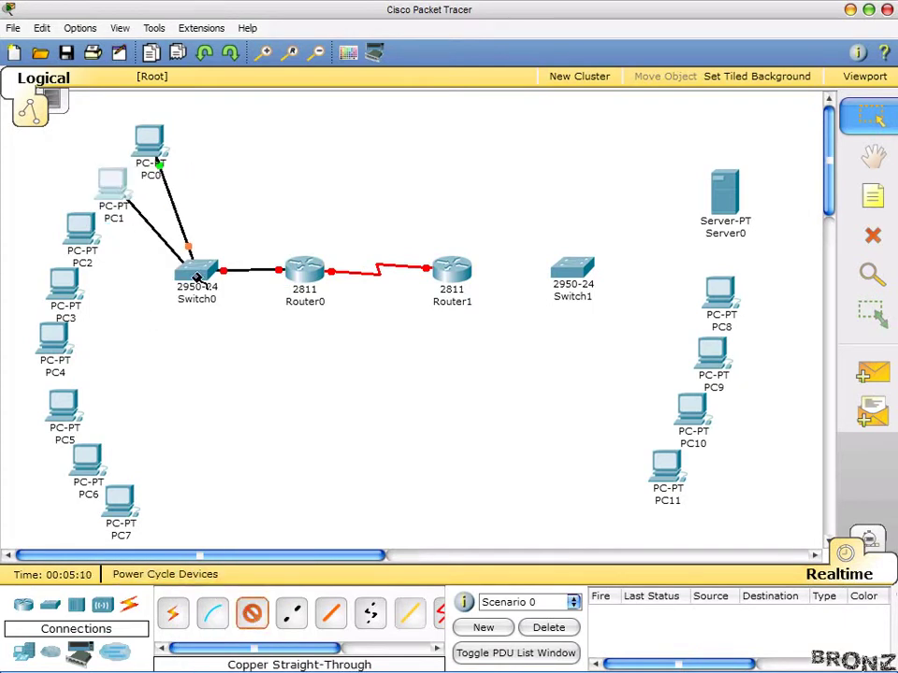
click(196, 278)
click(201, 285)
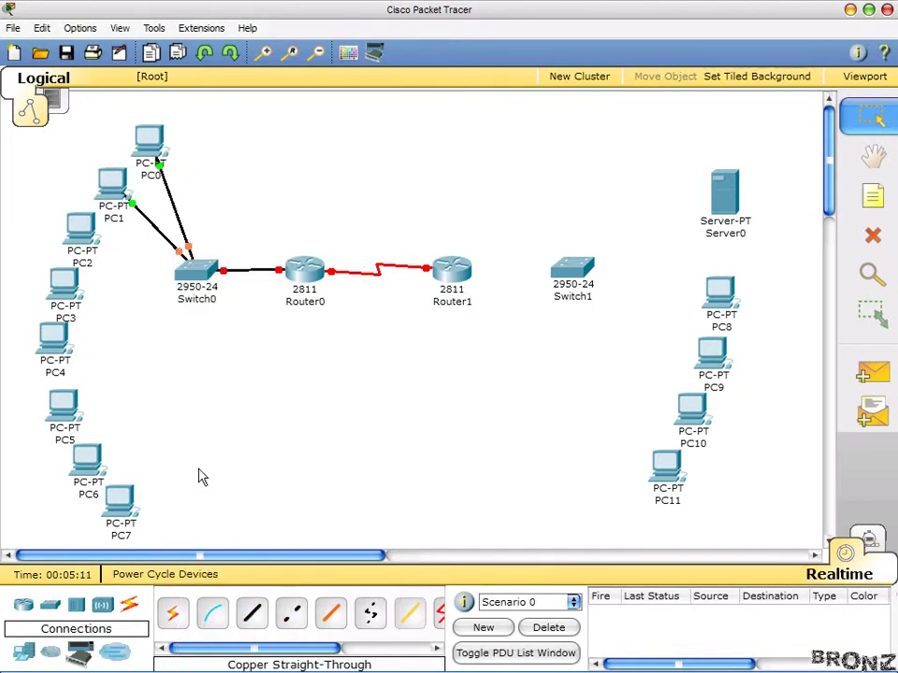
Cable PC2 and PC3 to Switch0 ports Fa0/4 and Fa0/5.
click(252, 614)
click(67, 221)
click(111, 239)
click(184, 267)
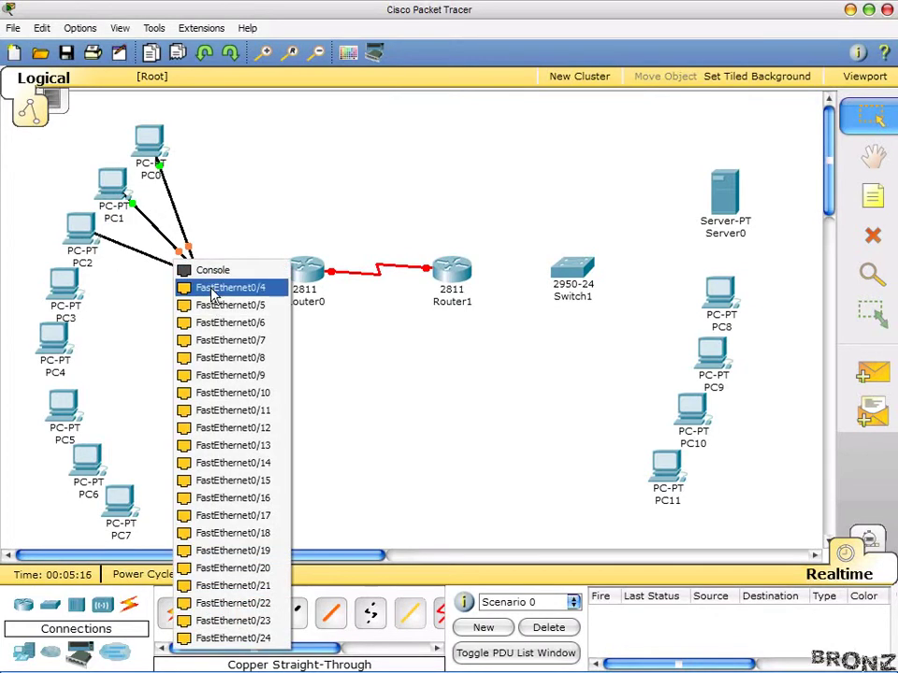
click(214, 294)
click(252, 614)
click(70, 285)
click(83, 295)
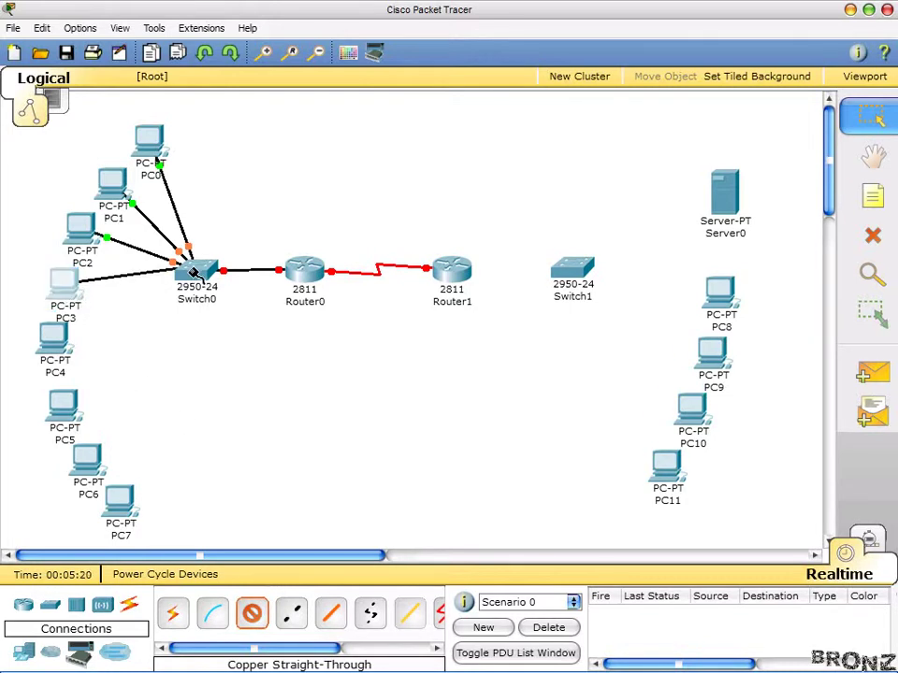
click(193, 270)
click(210, 289)
Cable PC4 and PC5 to Switch0 ports Fa0/6 and Fa0/7.
click(257, 621)
click(55, 345)
click(91, 352)
click(194, 269)
click(216, 289)
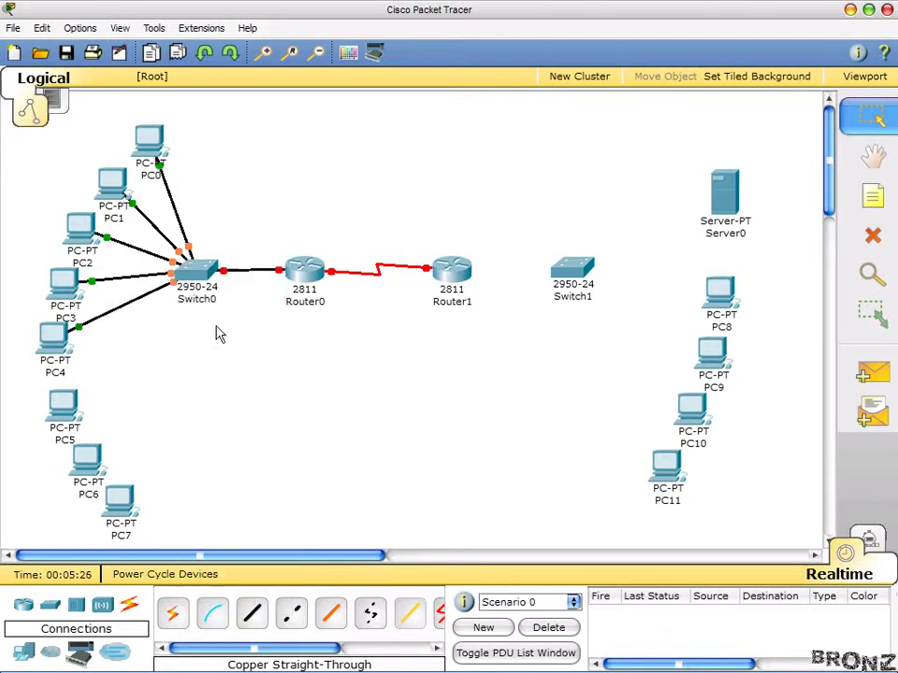
click(250, 614)
click(75, 410)
click(108, 415)
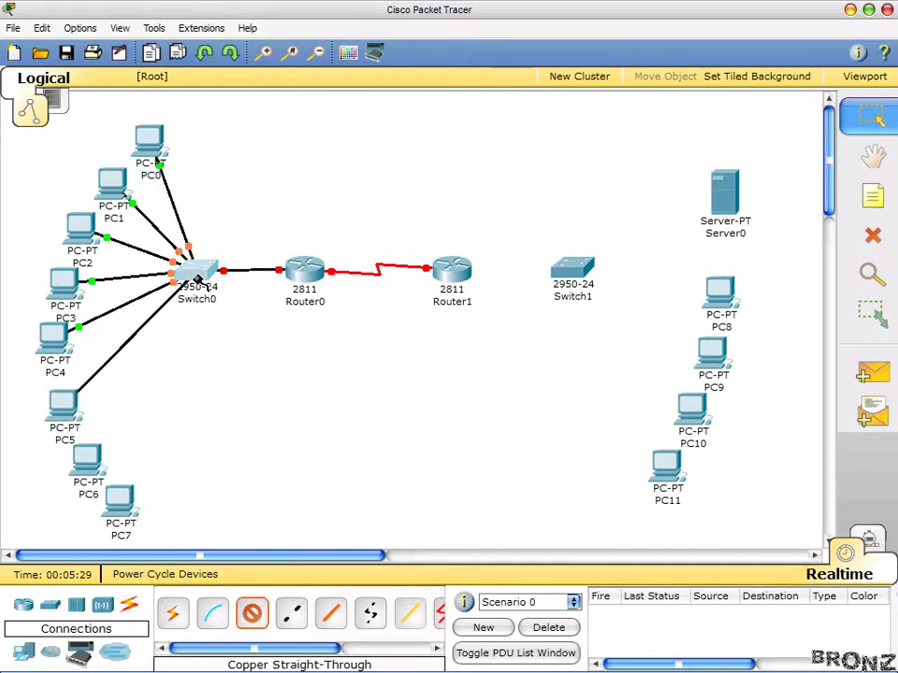
click(197, 281)
click(204, 286)
Cable PC6 and PC7 to Switch0 ports Fa0/8 and Fa0/9.
click(247, 619)
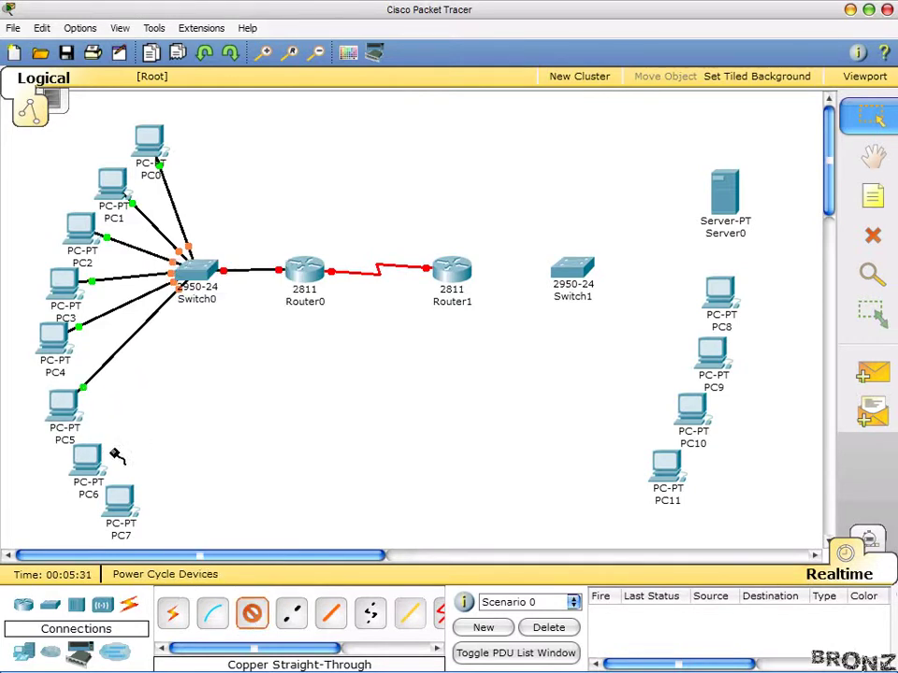
click(88, 457)
click(109, 467)
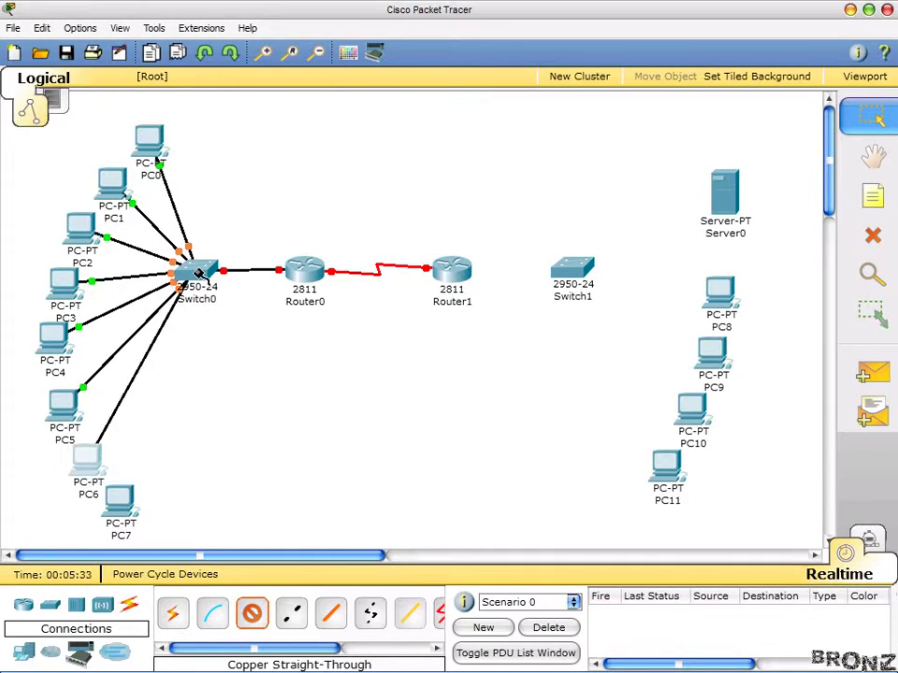
click(197, 271)
click(211, 285)
click(248, 619)
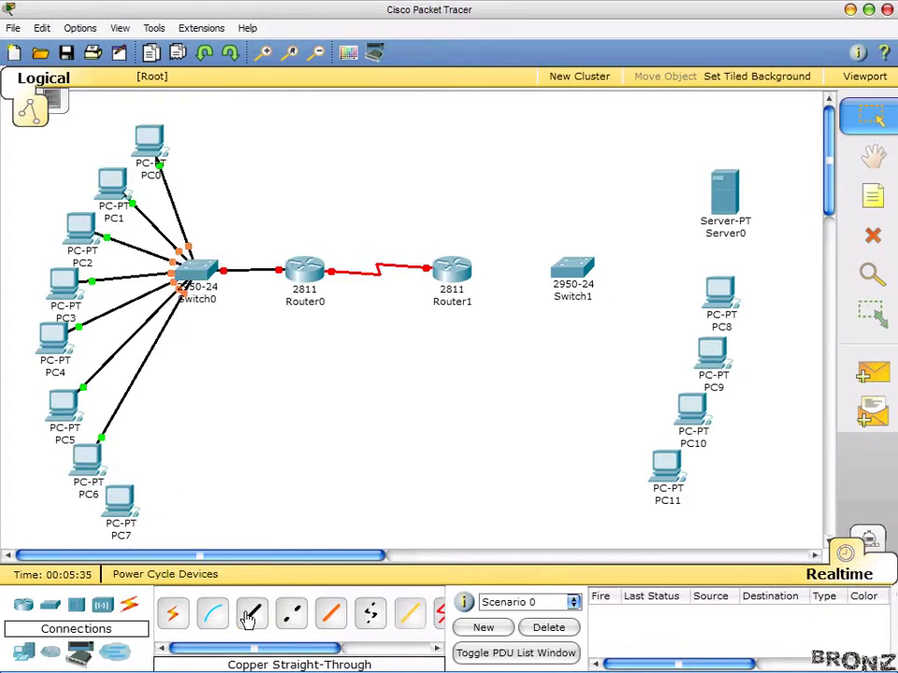
click(117, 496)
click(161, 510)
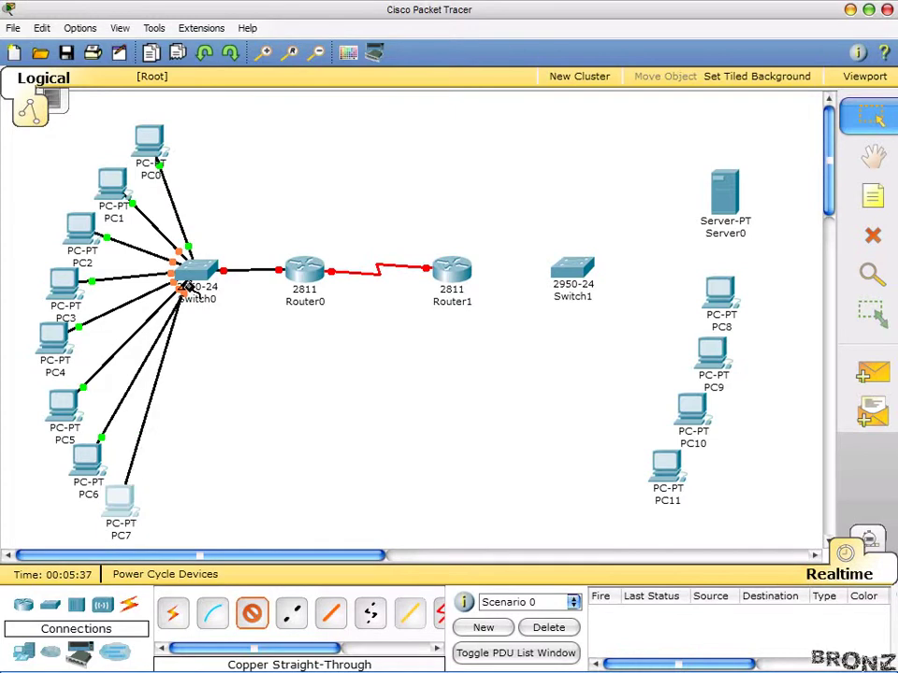
click(192, 268)
click(210, 288)
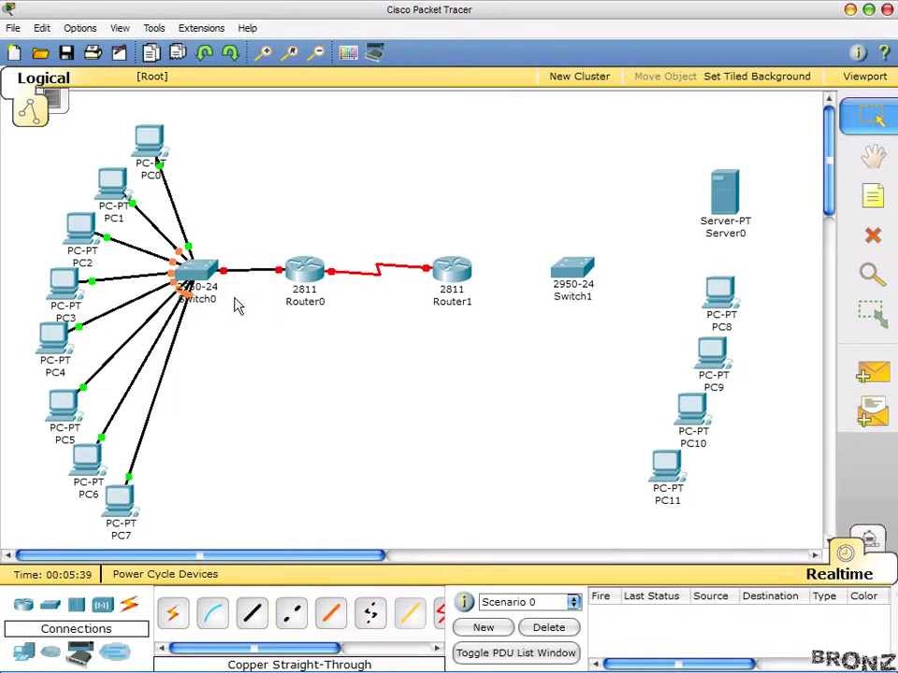
click(251, 613)
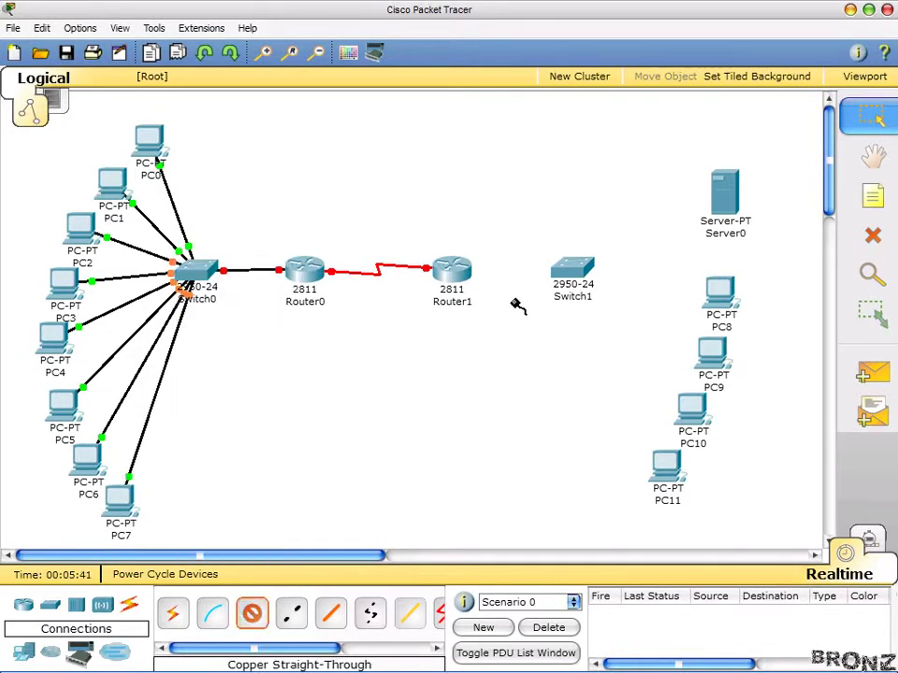
Cable Router1 Fa0/0 to Switch1 Fa0/1, and Server0 to Switch1 Fa0/2.
click(456, 271)
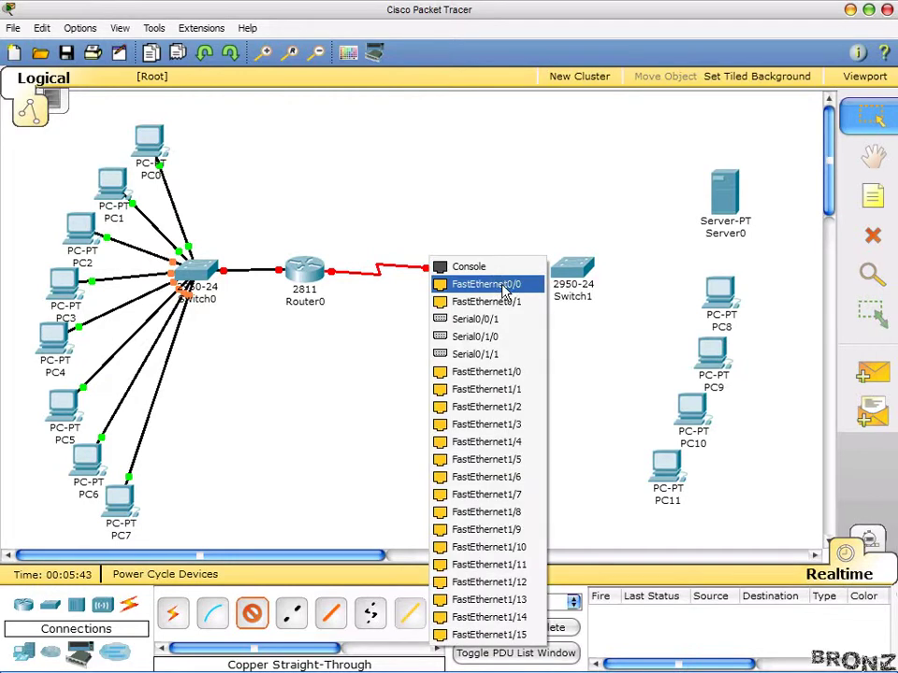
click(503, 290)
click(575, 276)
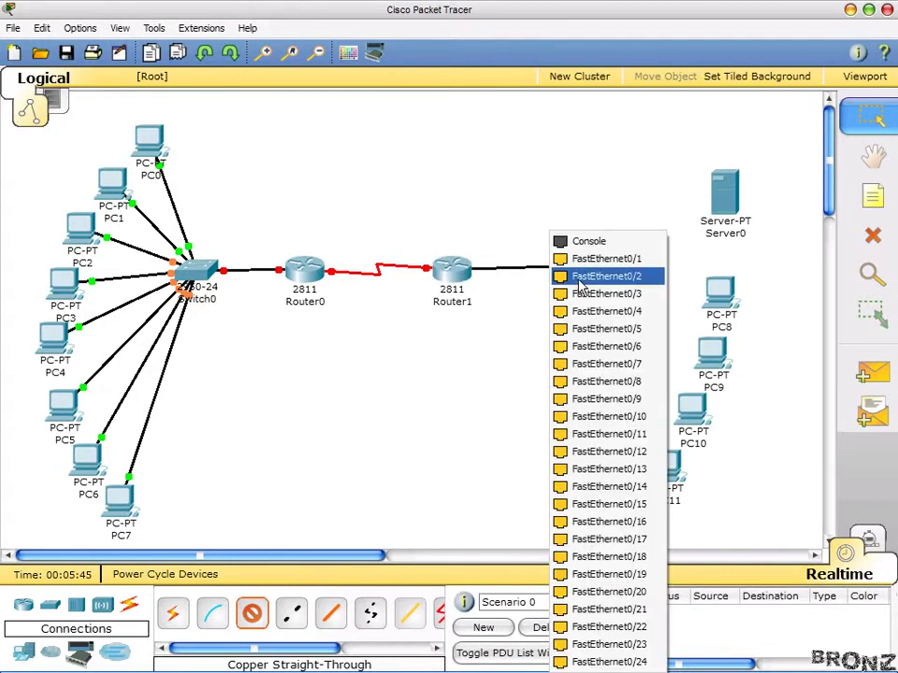
click(587, 262)
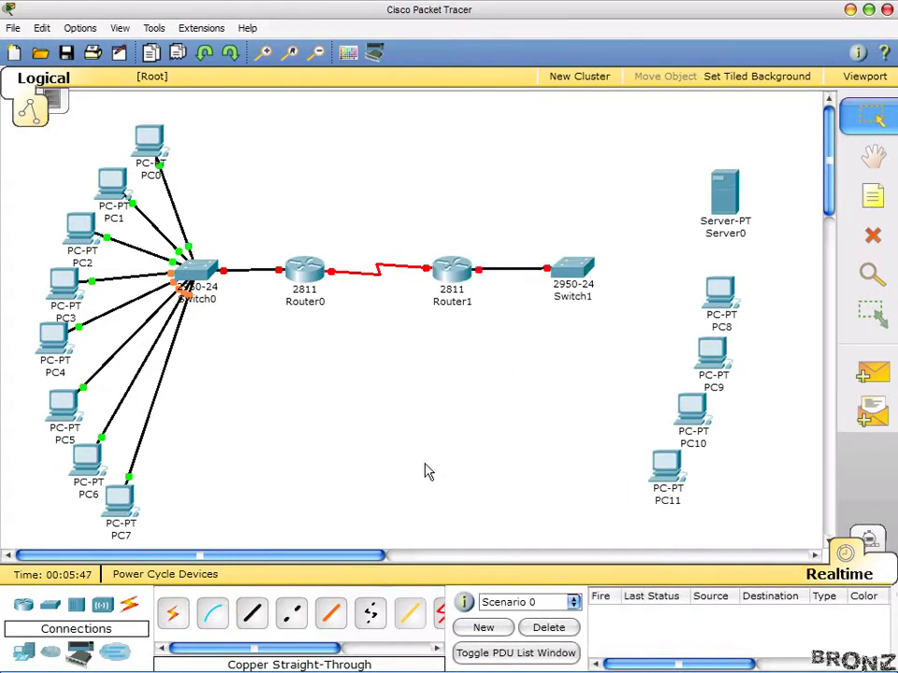
click(254, 613)
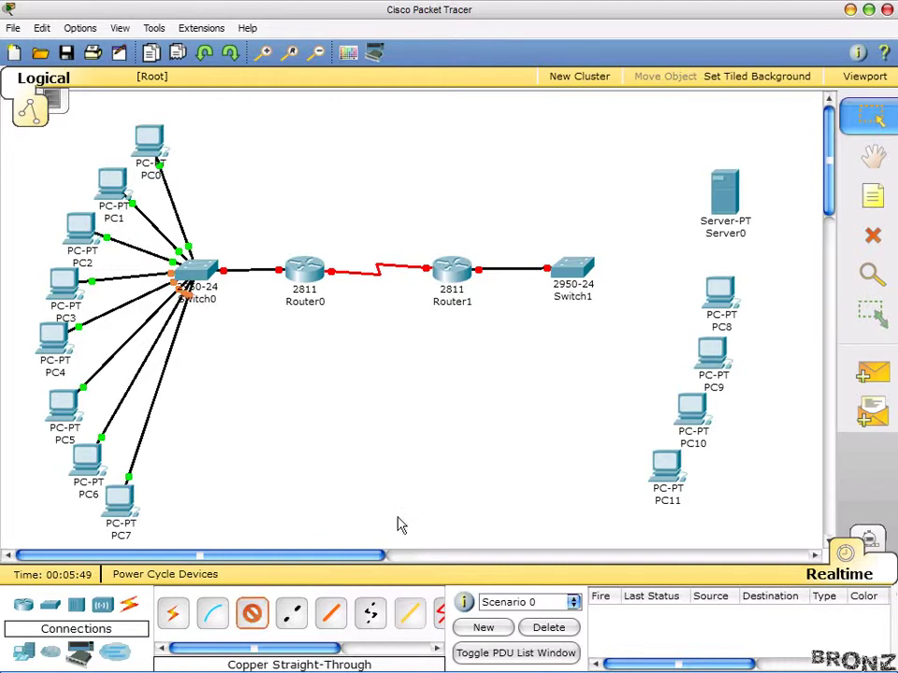
click(586, 270)
click(589, 276)
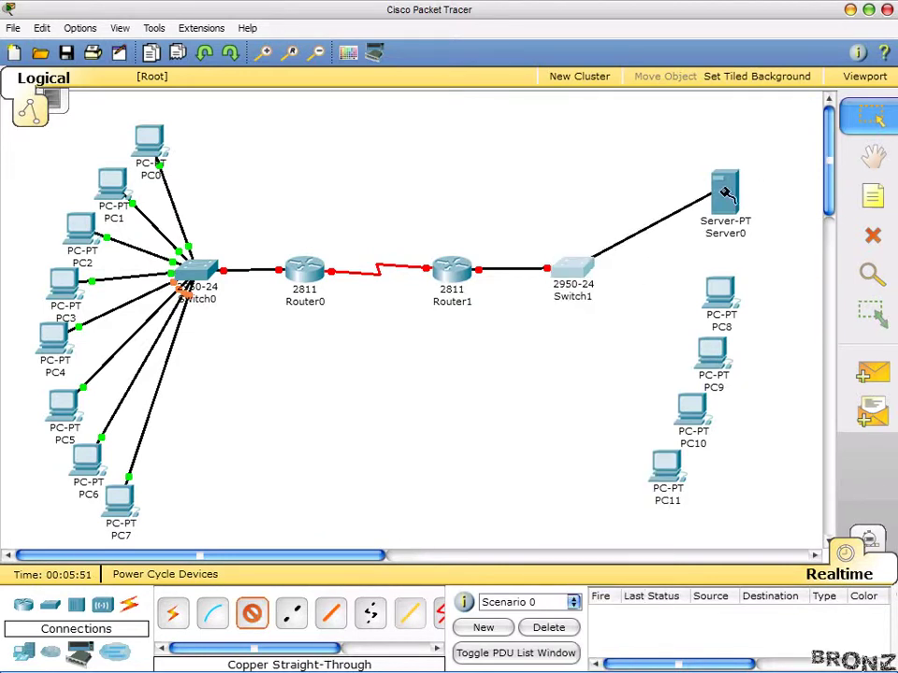
click(722, 197)
click(738, 179)
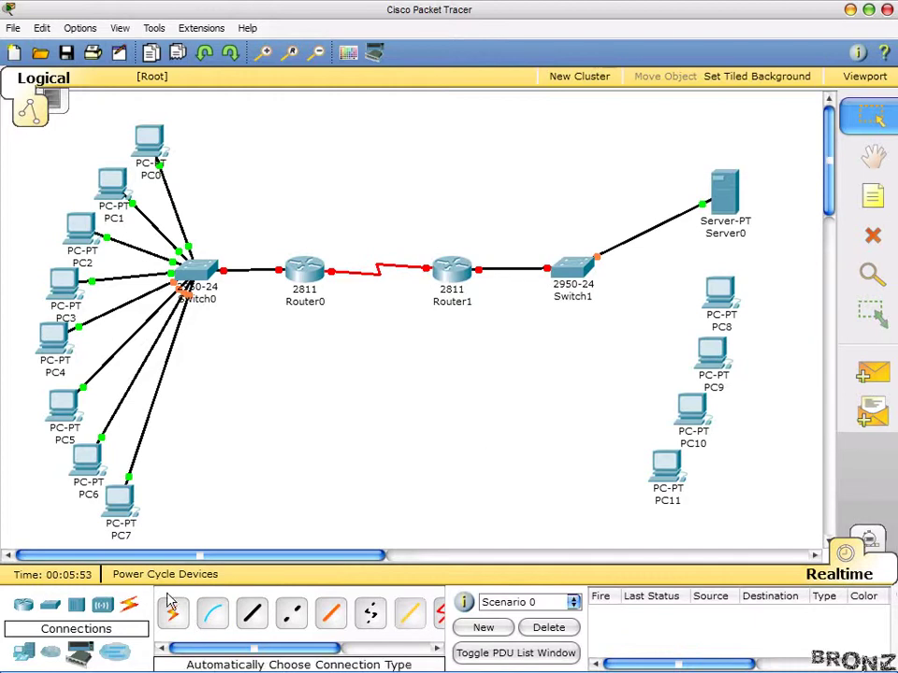
Cable PC8 and PC9 to Switch1 ports Fa0/3 and Fa0/4.
click(255, 619)
click(573, 265)
click(608, 285)
click(721, 314)
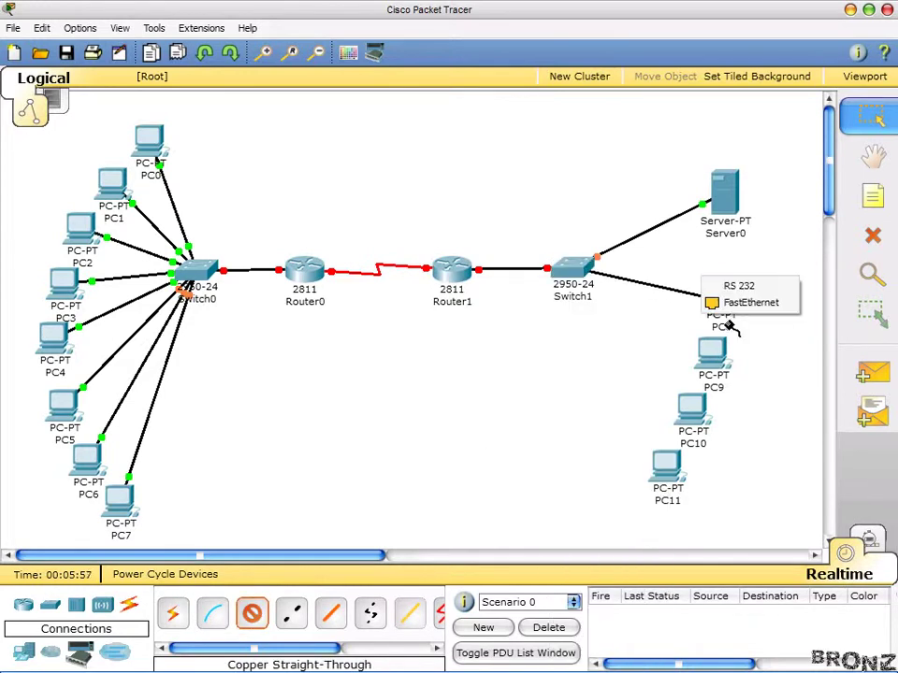
click(750, 302)
click(250, 612)
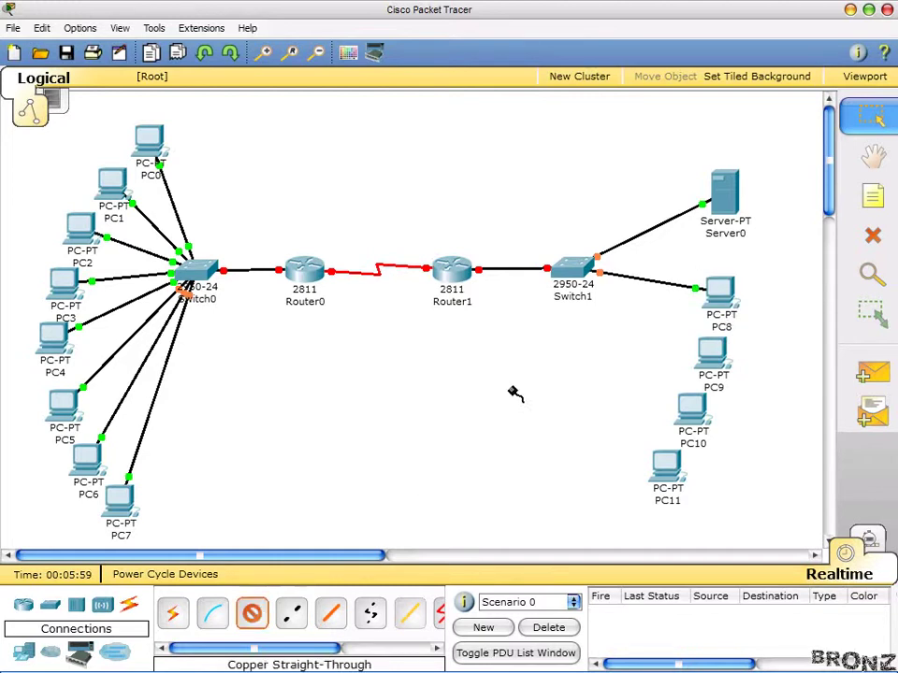
click(577, 269)
click(571, 284)
click(706, 348)
click(709, 365)
Cable PC10 and PC11 to Switch1 ports Fa0/5 and Fa0/6.
click(253, 612)
click(580, 269)
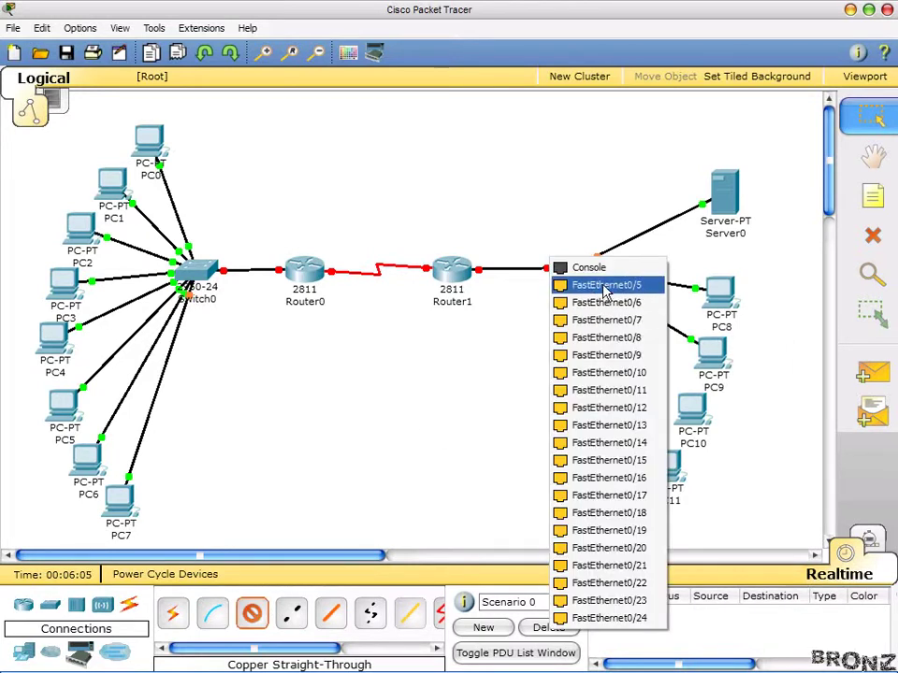
click(595, 286)
click(691, 411)
click(252, 612)
click(568, 272)
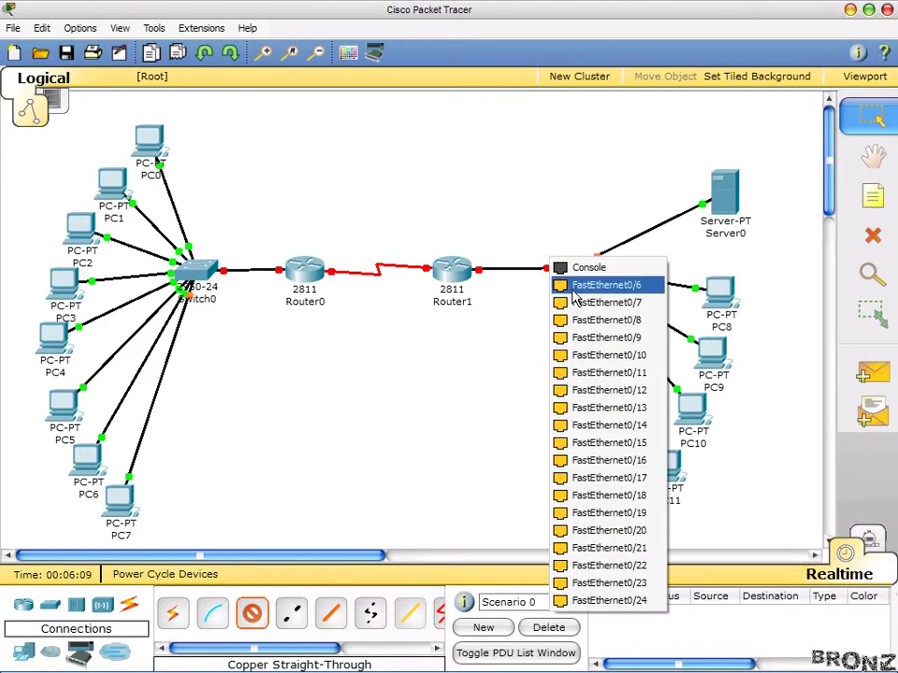
click(575, 285)
click(666, 461)
click(666, 478)
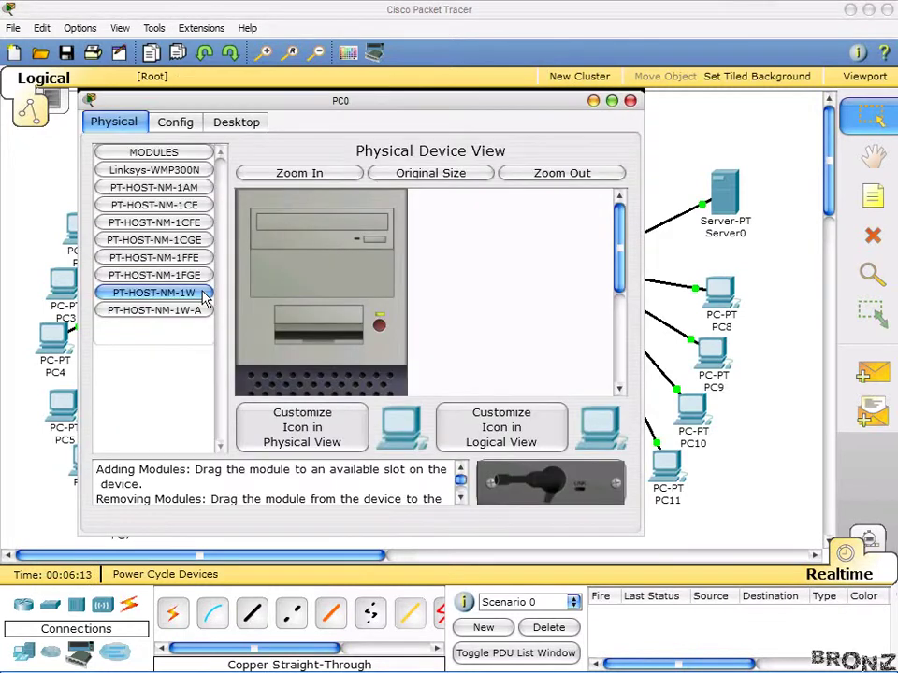
click(148, 140)
Give PC0 static IP 200.100.50.4, mask 255.255.255.0 and gateway 200.100.50.100.
click(236, 124)
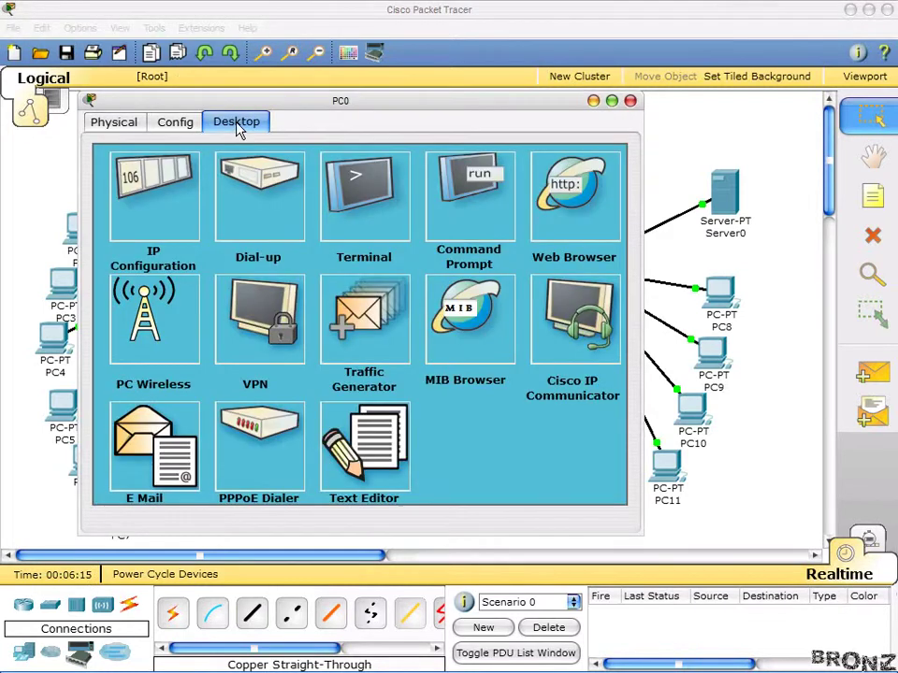
click(105, 233)
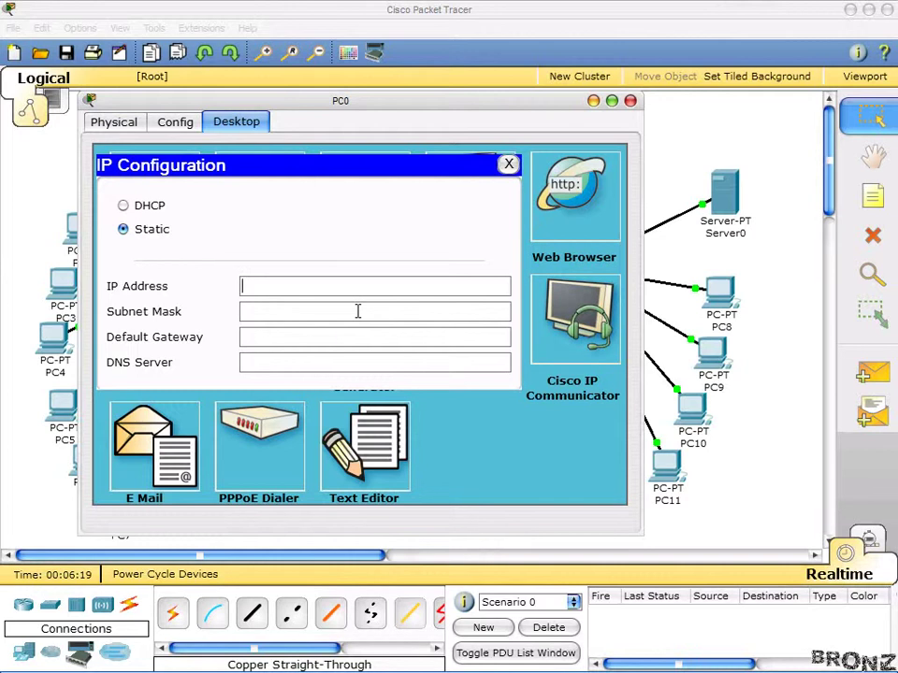
text(200.100.)
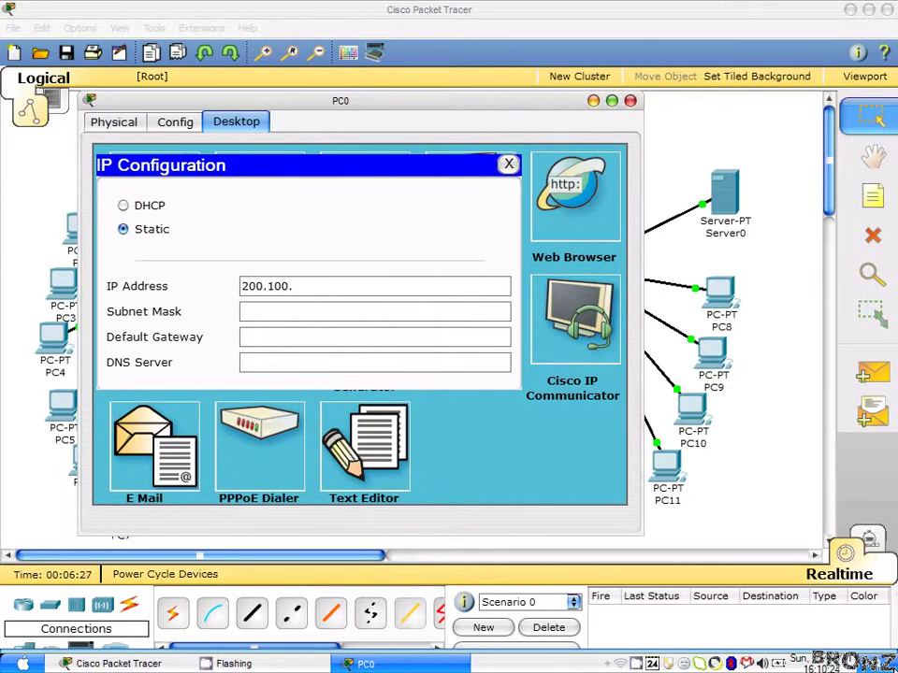
text(50.4)
key(Tab)
key(Tab)
text(200.100.)
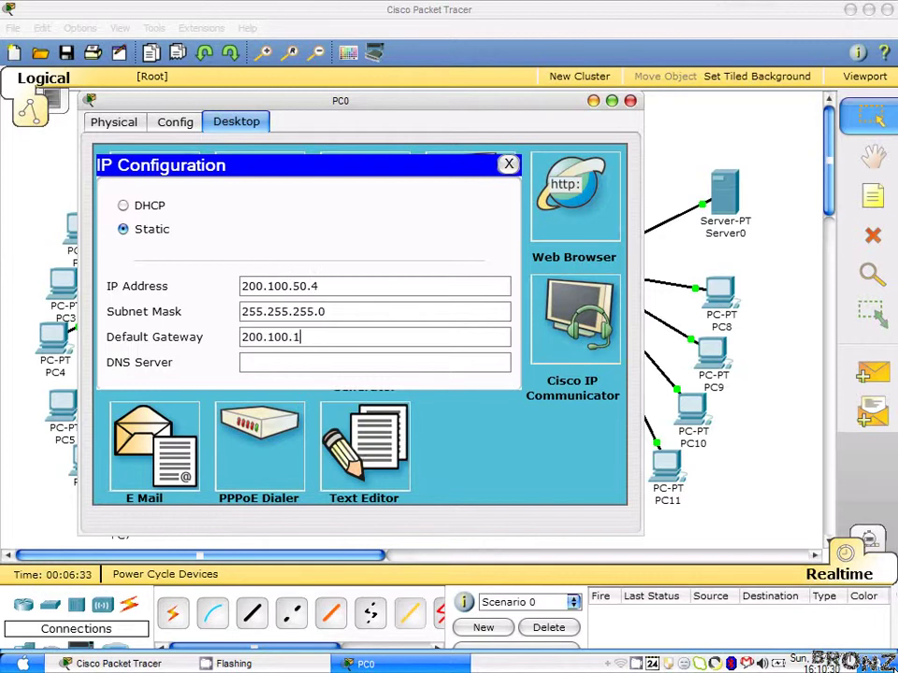
text(5110.)
text(100)
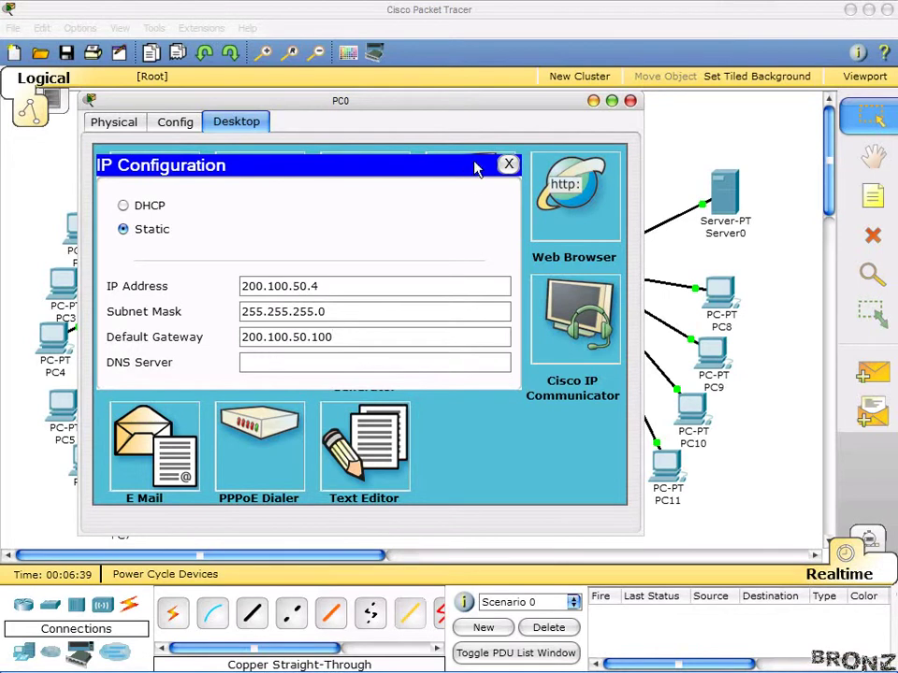
click(507, 165)
click(630, 100)
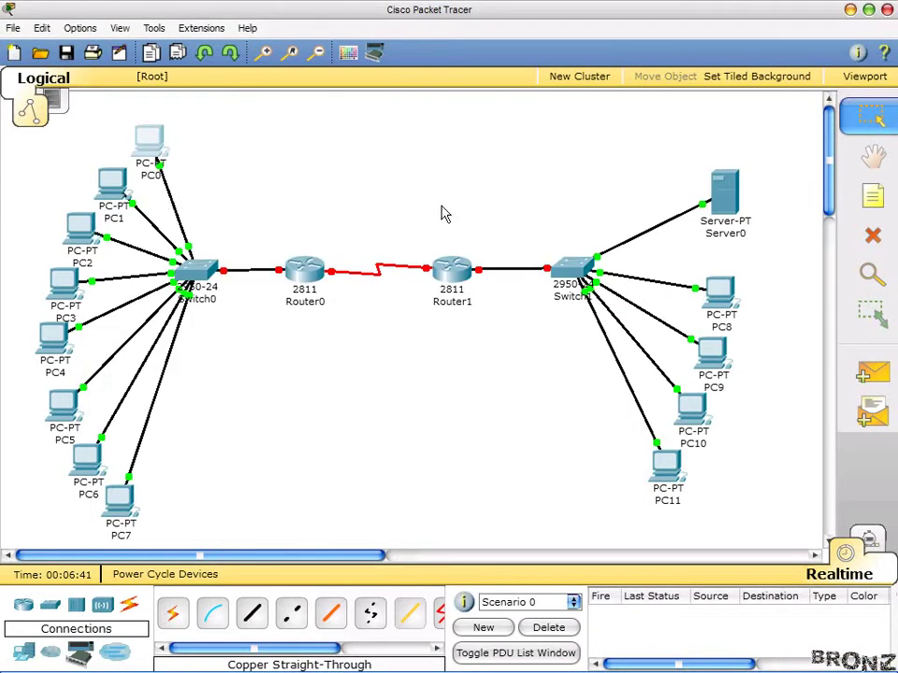
Give PC1 static IP 200.100.50.5, mask 255.255.255.0 and gateway 200.100.50.100.
click(109, 180)
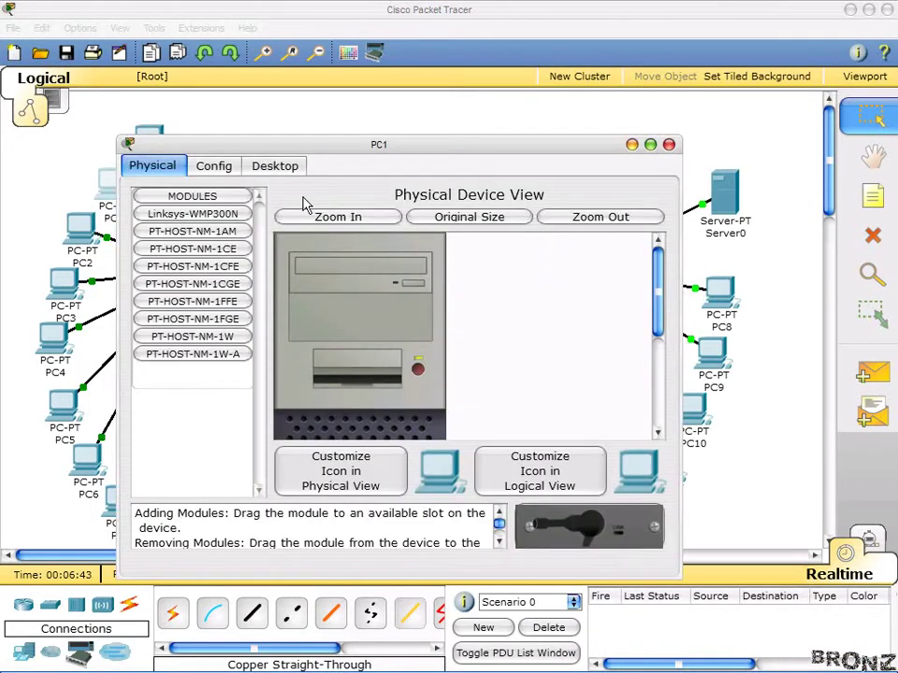
click(290, 170)
click(234, 271)
click(290, 329)
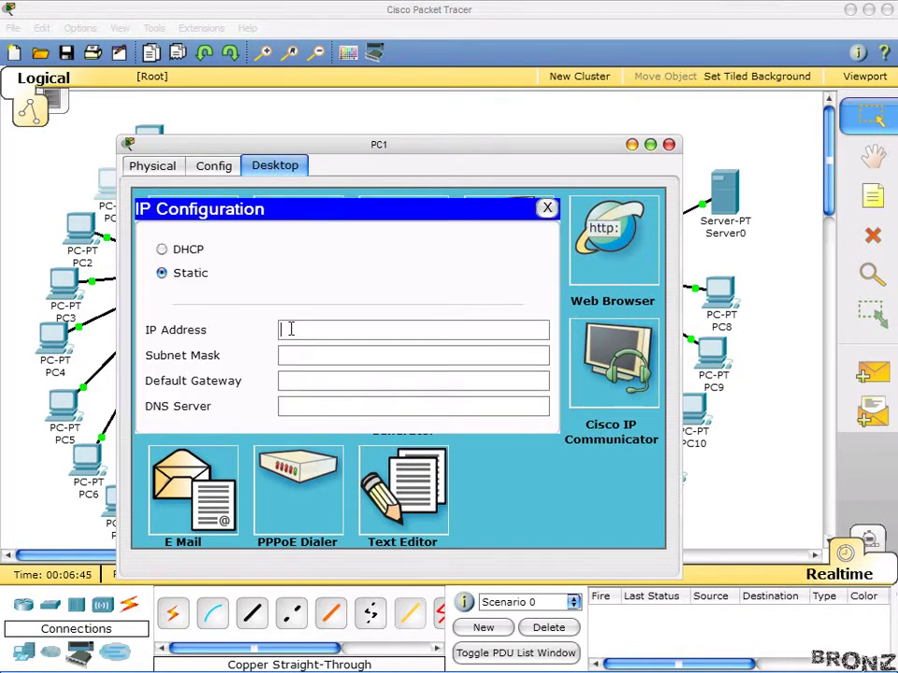
text(200.1005)
text(0.)
key(BackSpace)
key(BackSpace)
key(BackSpace)
text(.05)
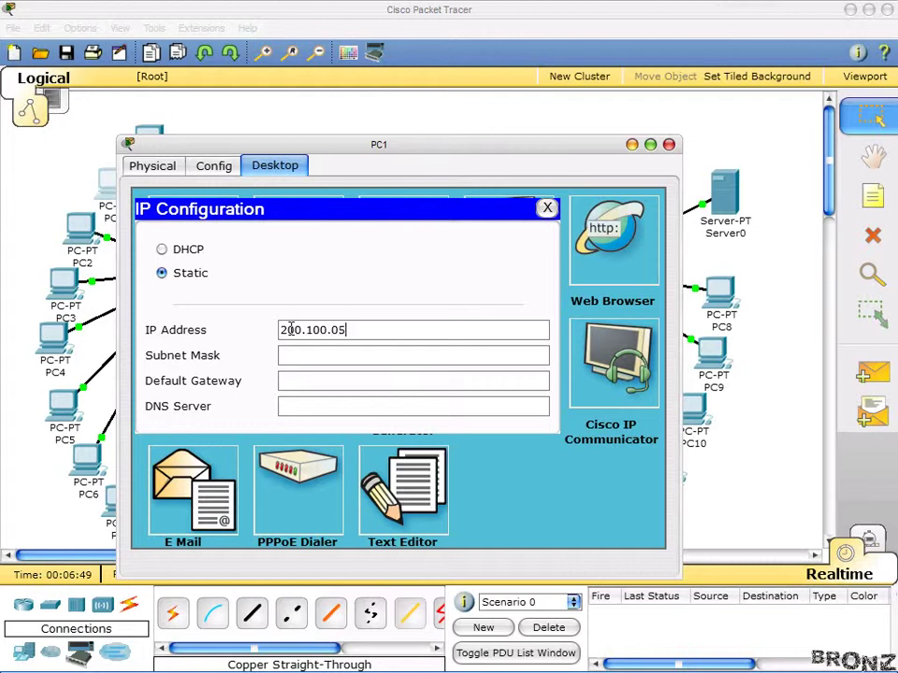
key(BackSpace)
key(BackSpace)
text(50.5)
key(Tab)
key(Tab)
text(20)
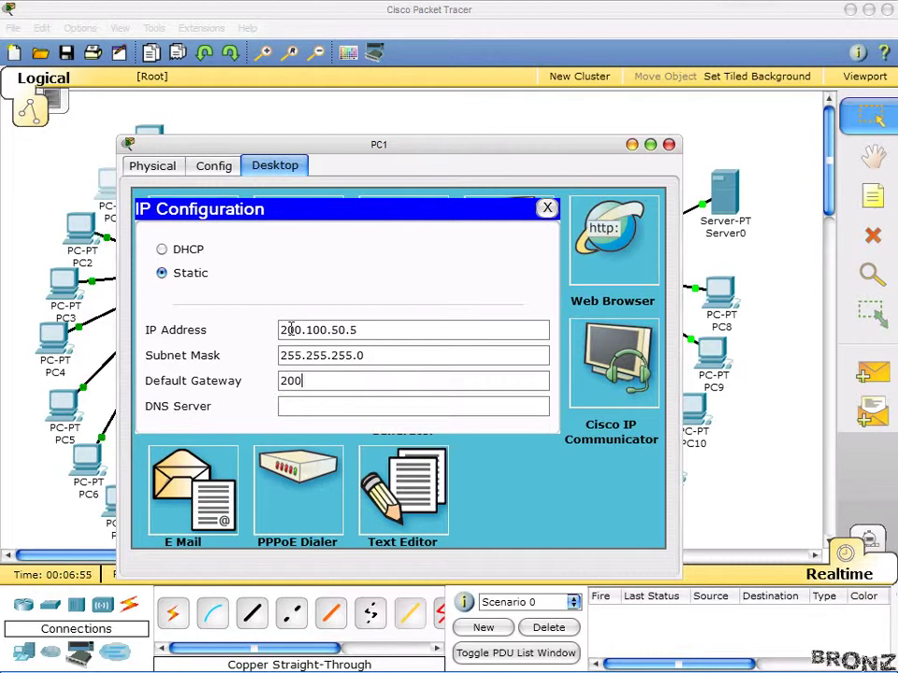
text(0.100.50.100)
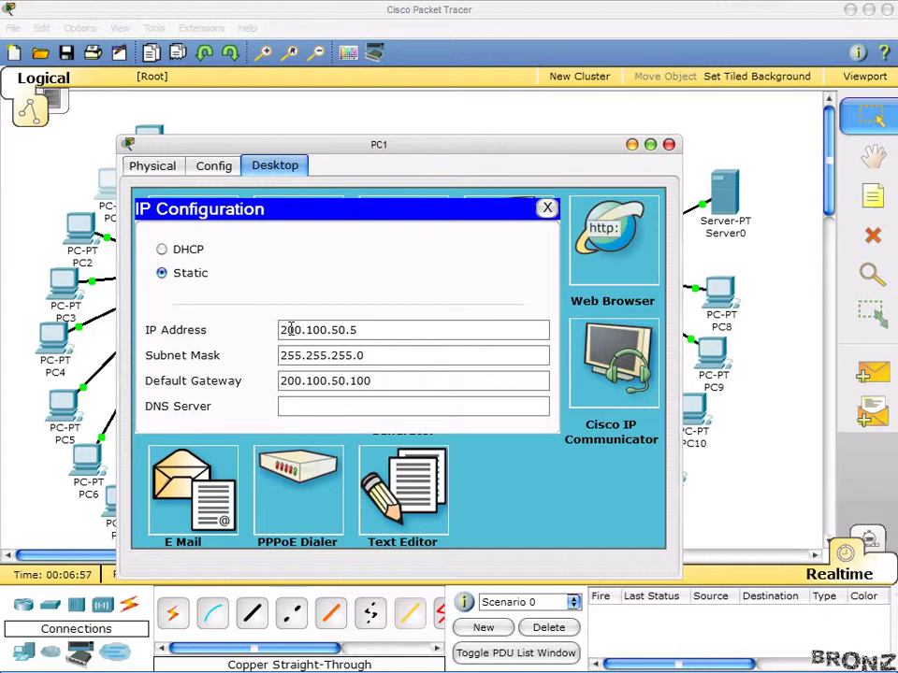
click(546, 209)
click(668, 144)
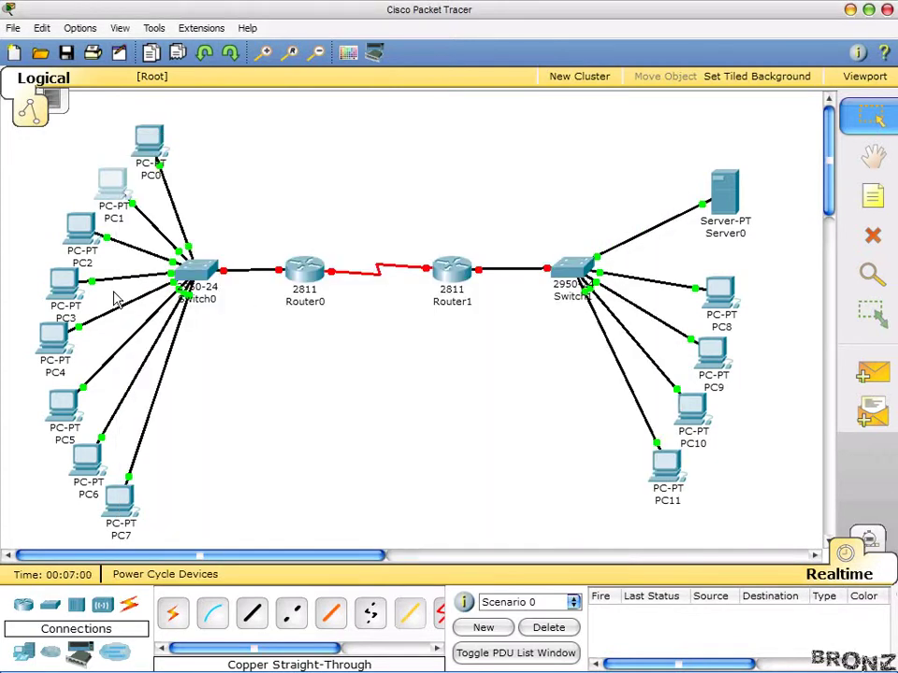
click(78, 234)
Give PC2 static IP 200.100.50.6, mask 255.255.255.0 and gateway 200.100.50.100.
click(182, 57)
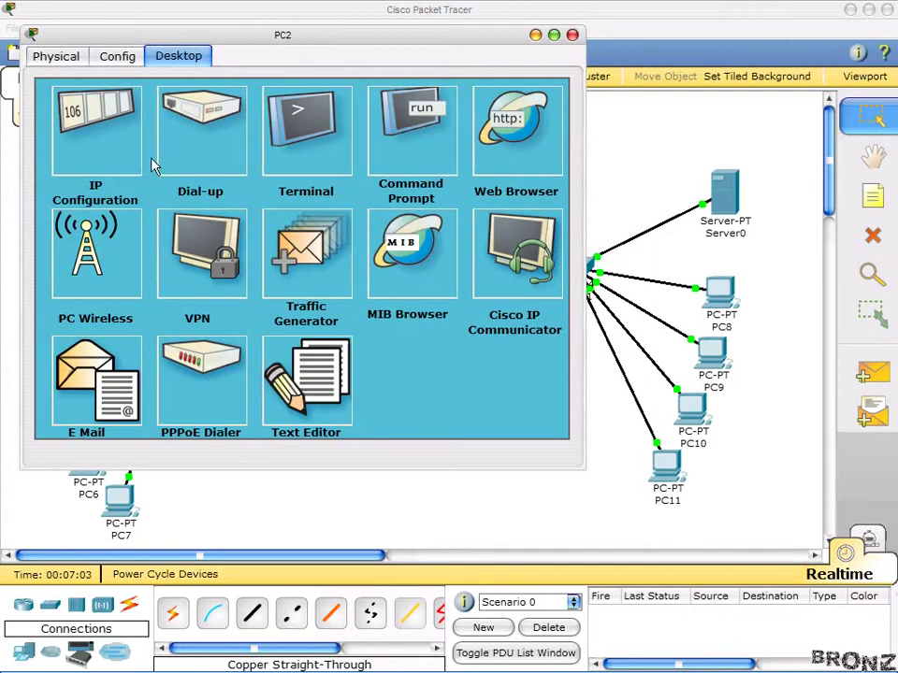
click(116, 126)
click(213, 220)
text(200.100.50.)
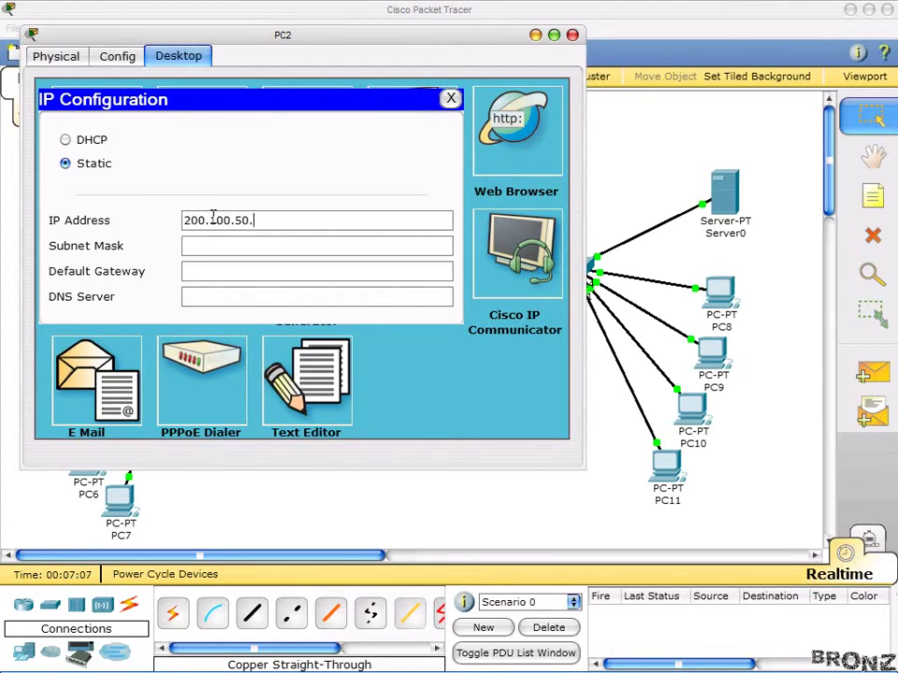
text(6)
key(Tab)
key(Tab)
text(200.100.5)
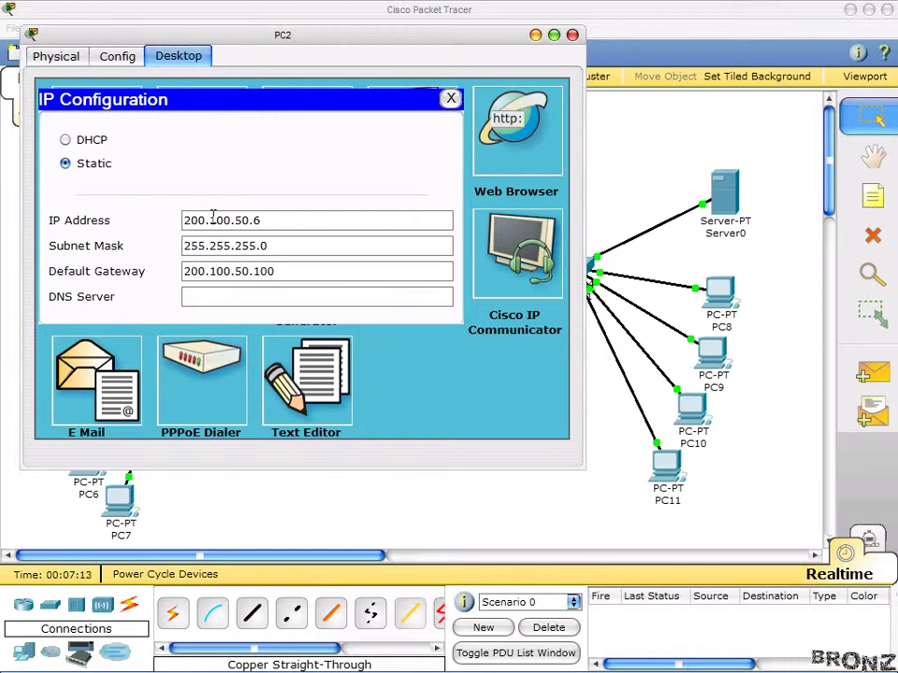
click(451, 98)
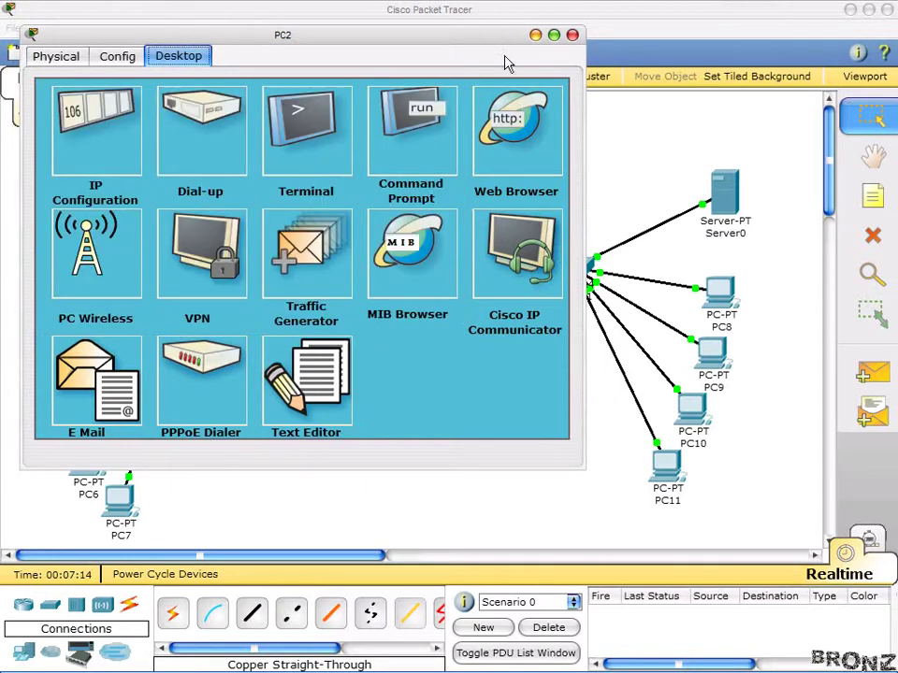
click(572, 34)
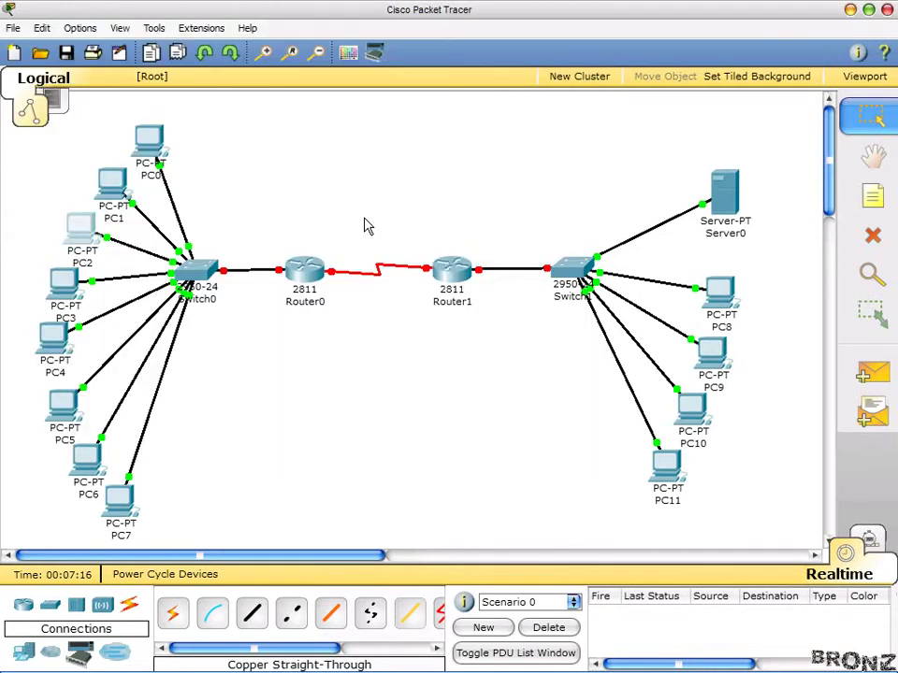
Give PC3 static IP 200.100.50.7, mask 255.255.255.0 and gateway 200.100.50.100.
click(65, 280)
click(208, 75)
click(110, 133)
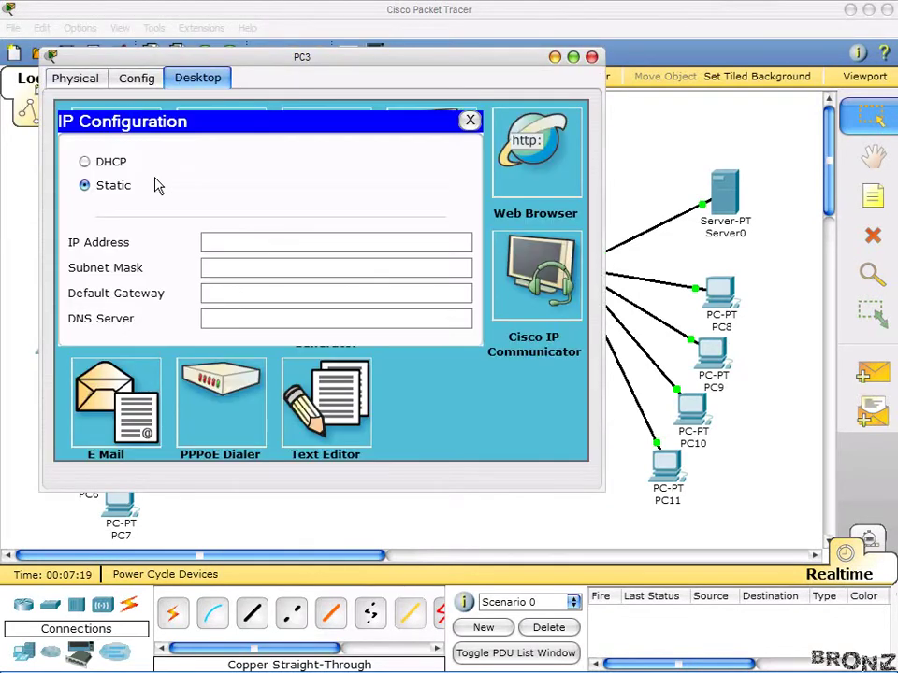
text(200.100.50.4)
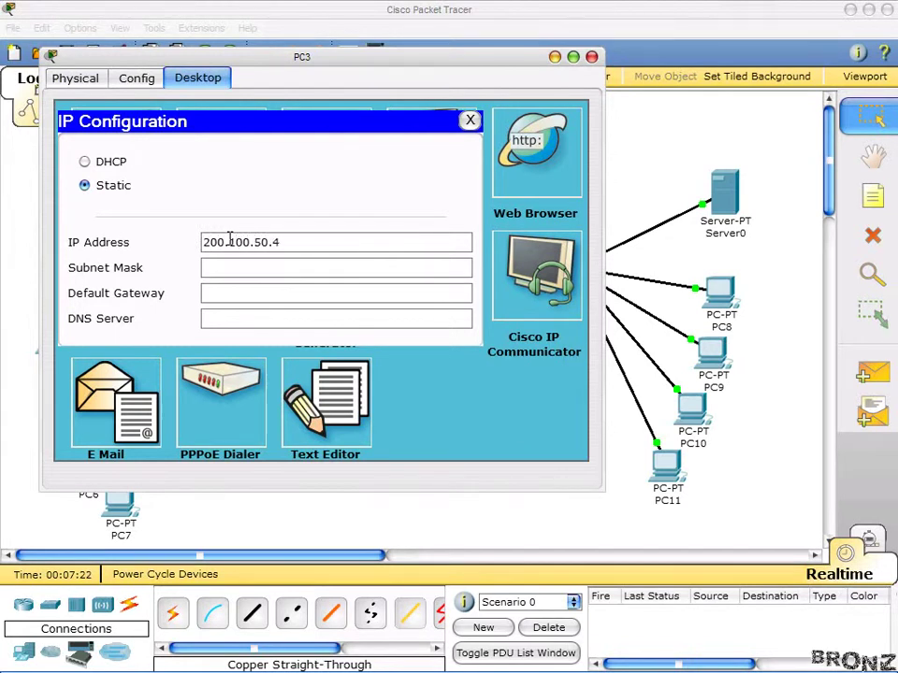
key(Tab)
text(20)
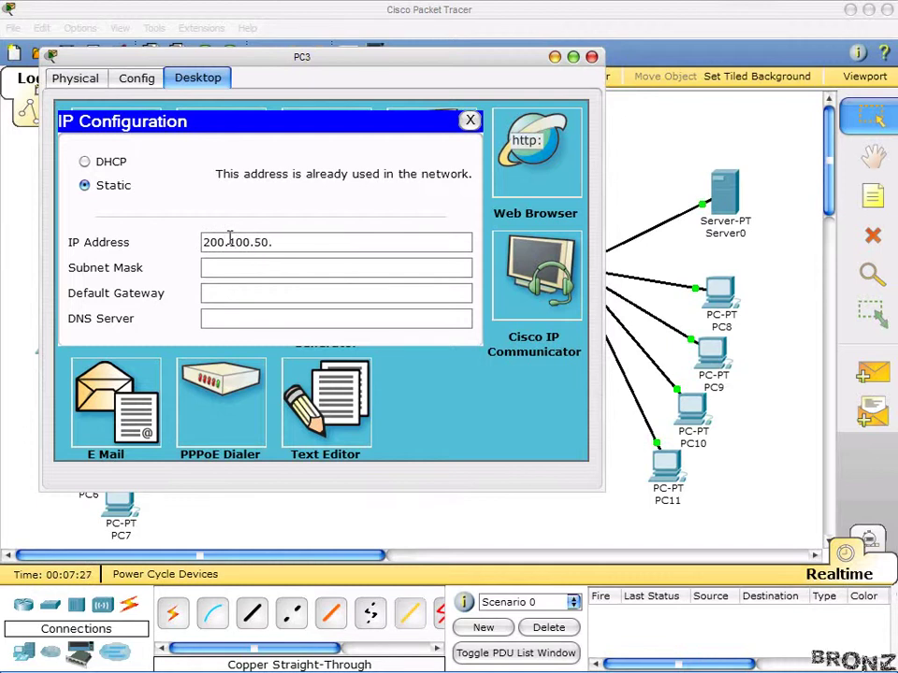
key(Tab)
key(Tab)
text(200)
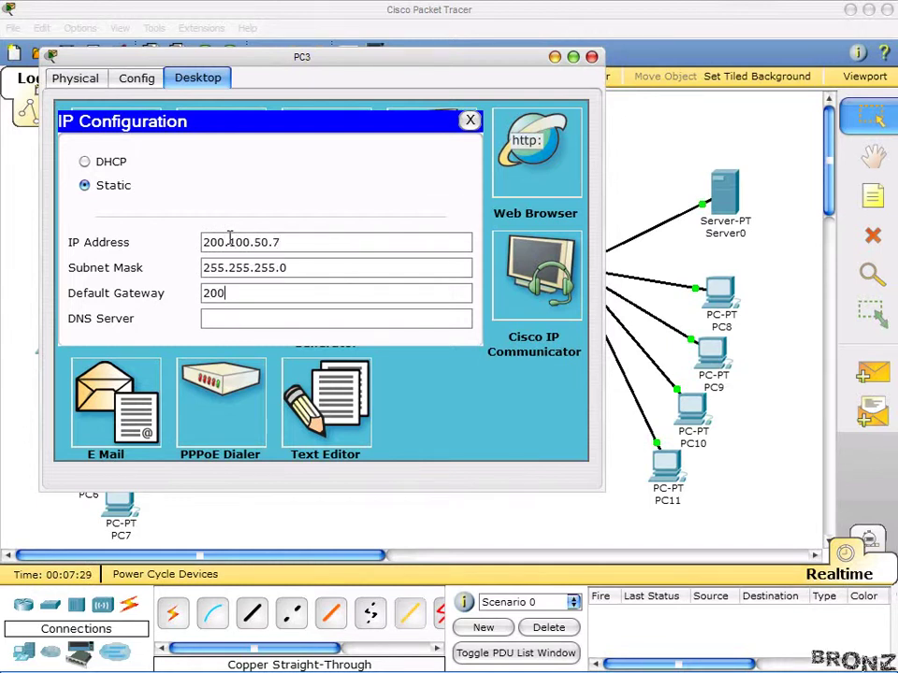
text(.100.50.100)
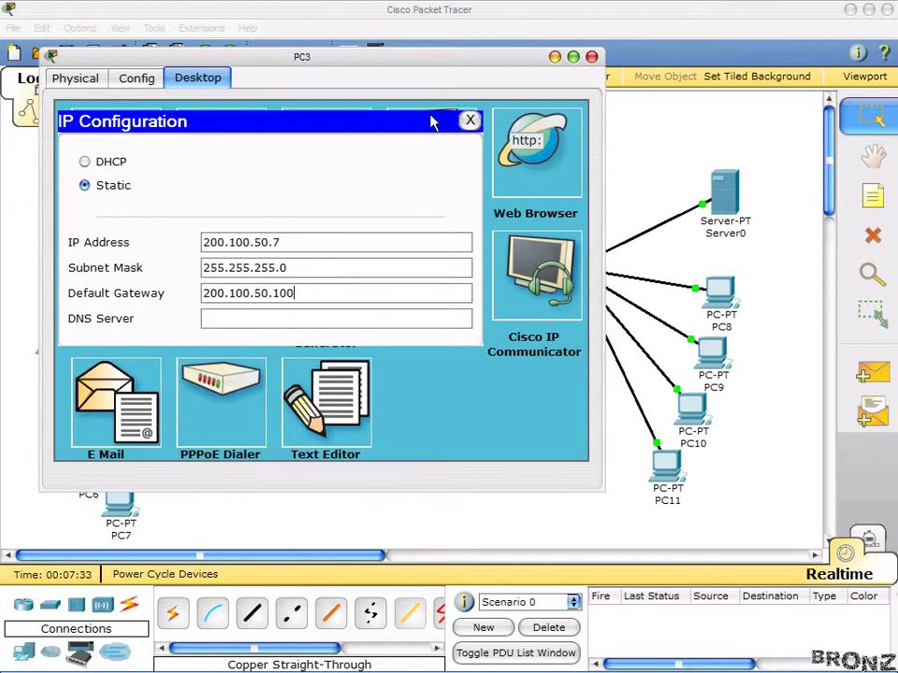
click(469, 119)
click(591, 57)
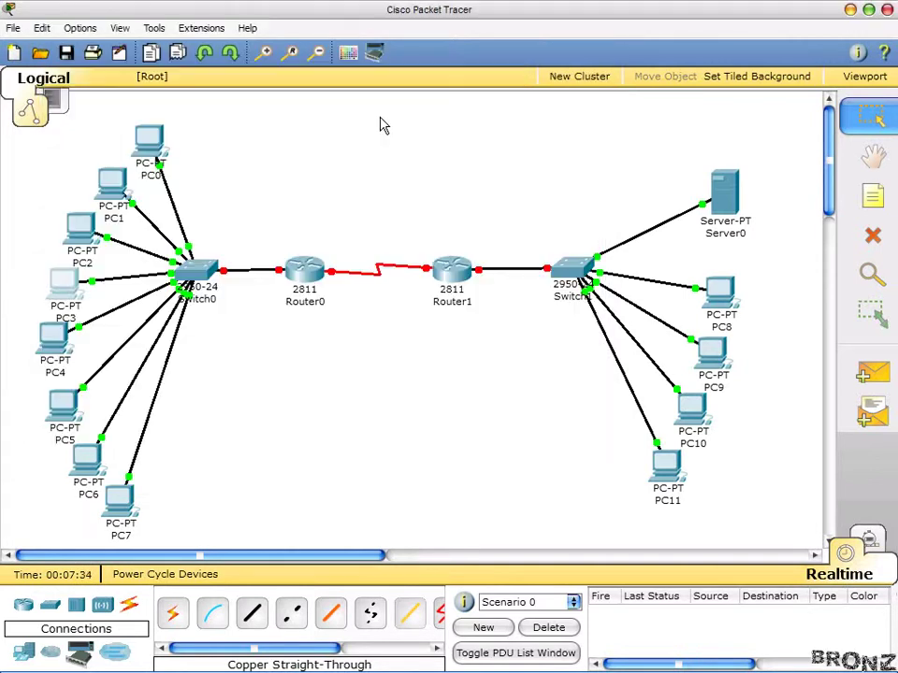
Give PC4 static IP 200.100.50.8, mask 255.255.255.0 and gateway 200.100.50.100.
click(54, 342)
click(251, 120)
click(187, 205)
click(312, 282)
text(200.100.50.1)
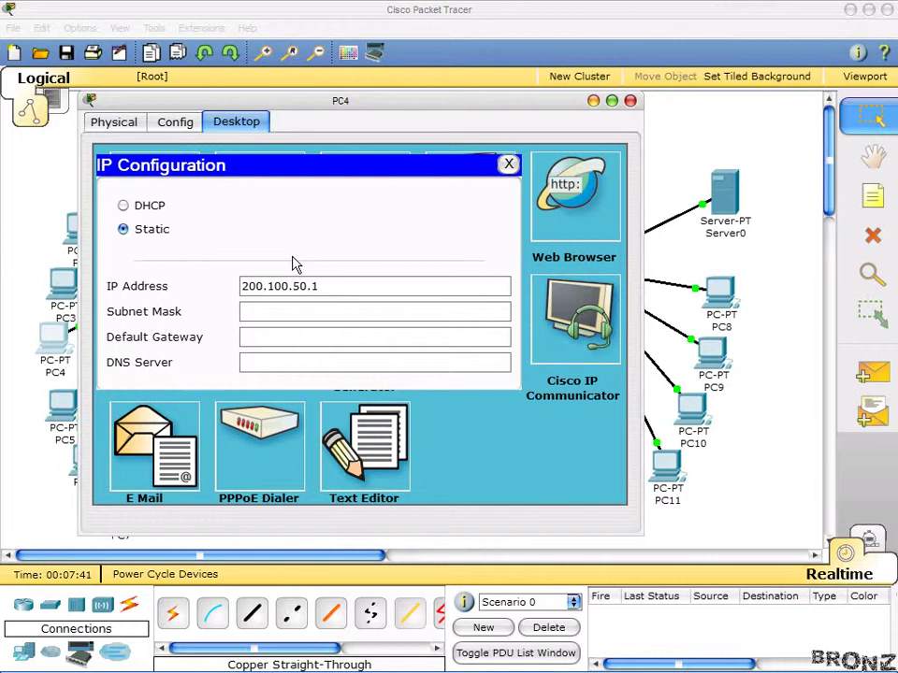
key(BackSpace)
text(8)
key(Tab)
key(Tab)
text(200.100.50.100)
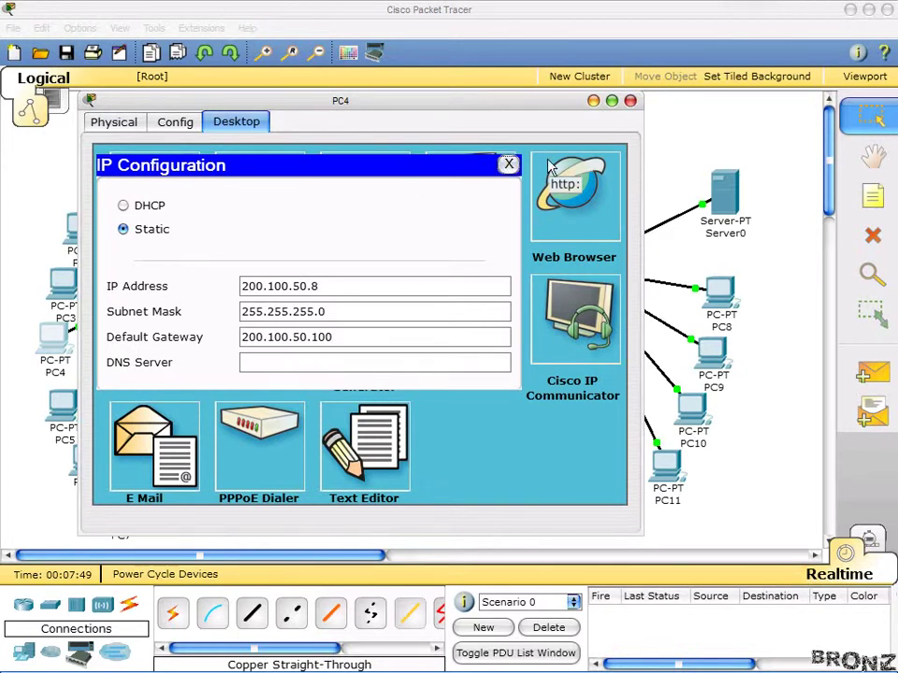
click(630, 100)
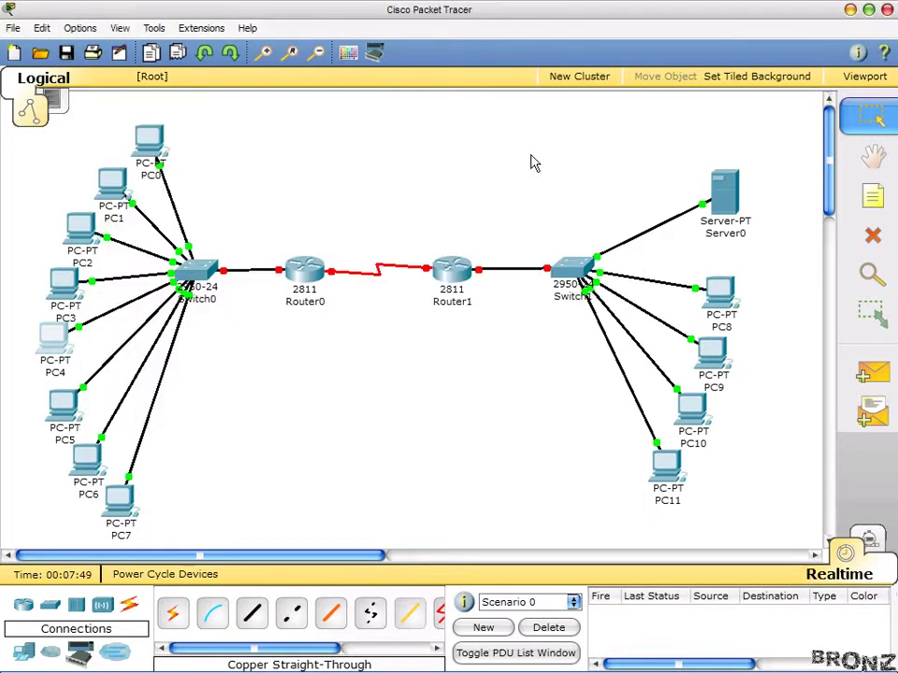
Give PC5 static IP 200.100.50.9, mask 255.255.255.0 and gateway 200.100.50.100.
click(63, 405)
click(279, 167)
click(174, 263)
click(303, 332)
text(200.100.5)
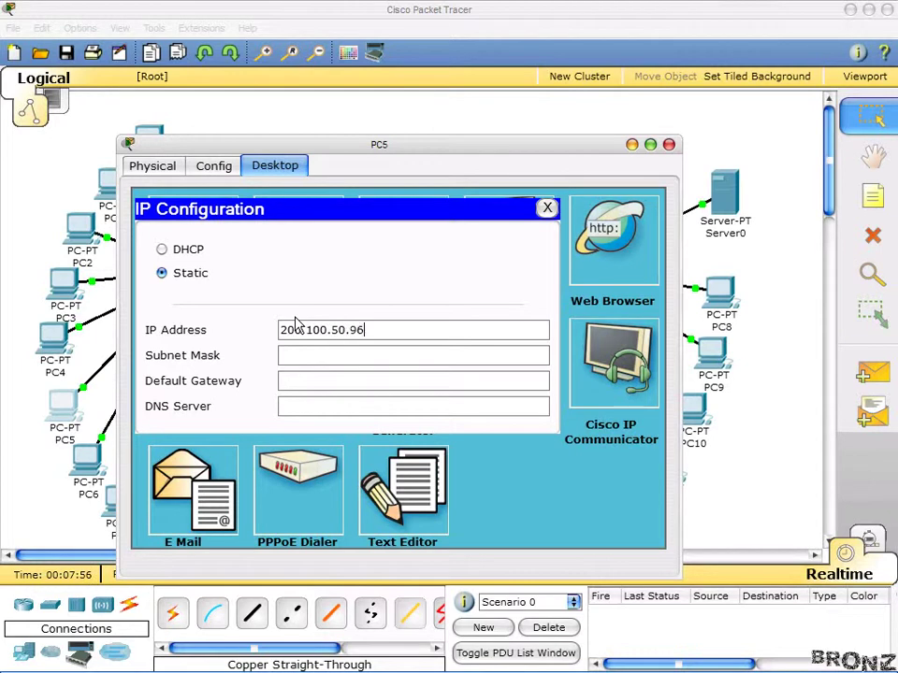
text(0.96)
key(BackSpace)
key(Tab)
key(Tab)
text(30)
key(BackSpace)
key(BackSpace)
text(200.100.50.100)
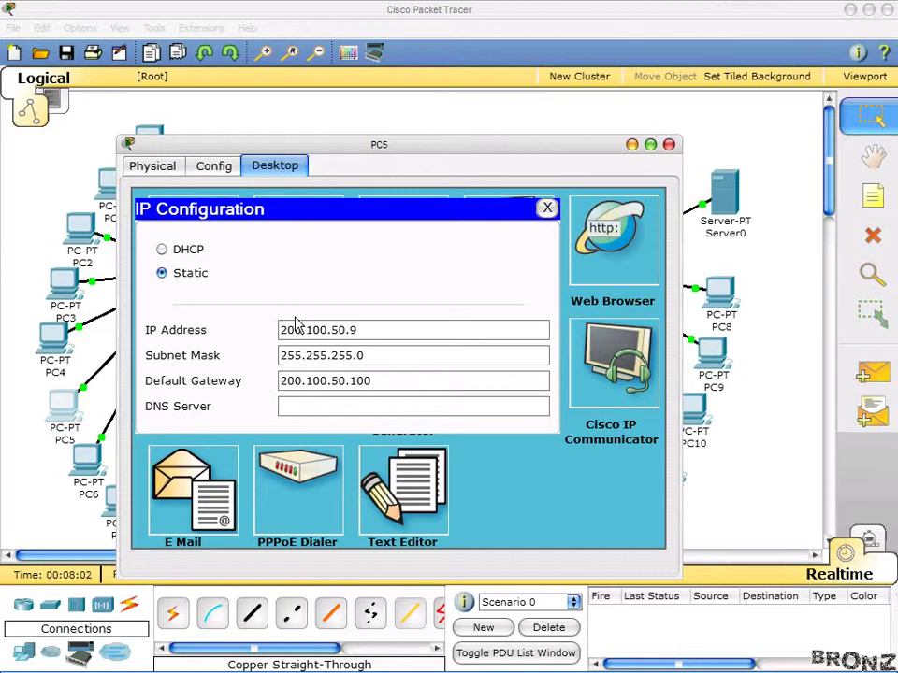
click(669, 145)
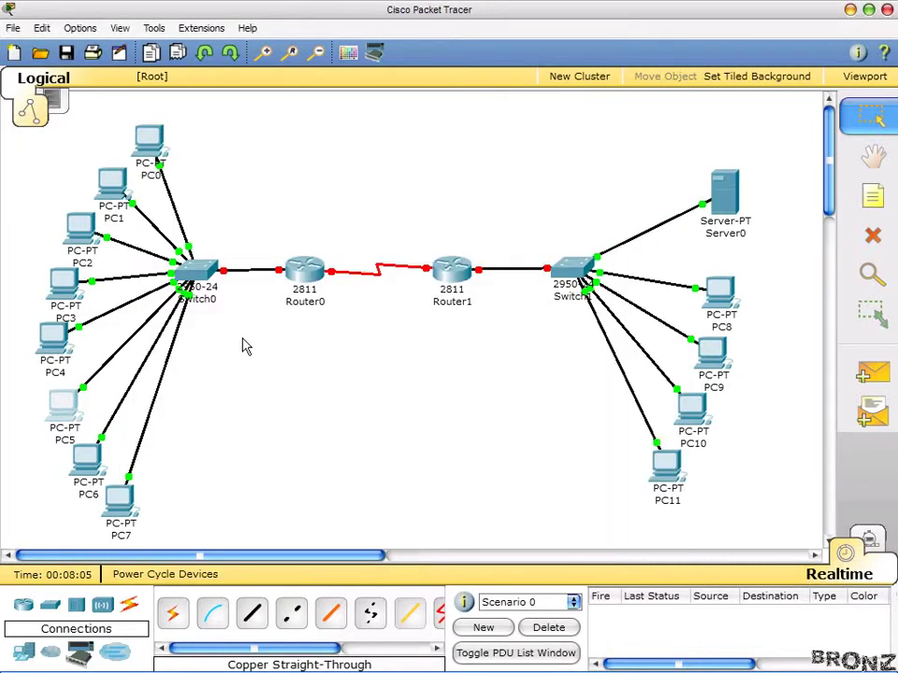
Give PC6 static IP 200.100.50.10, mask 255.255.255.0 and gateway 200.100.50.100.
click(96, 465)
click(178, 56)
click(124, 145)
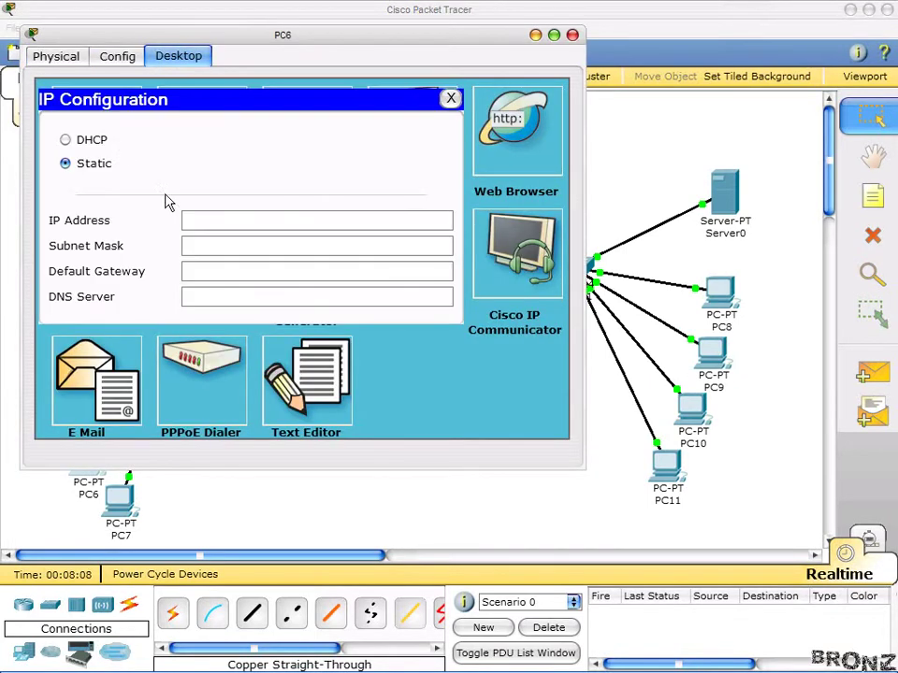
click(202, 224)
text(200.100.50.10)
key(Tab)
key(Tab)
text(200.)
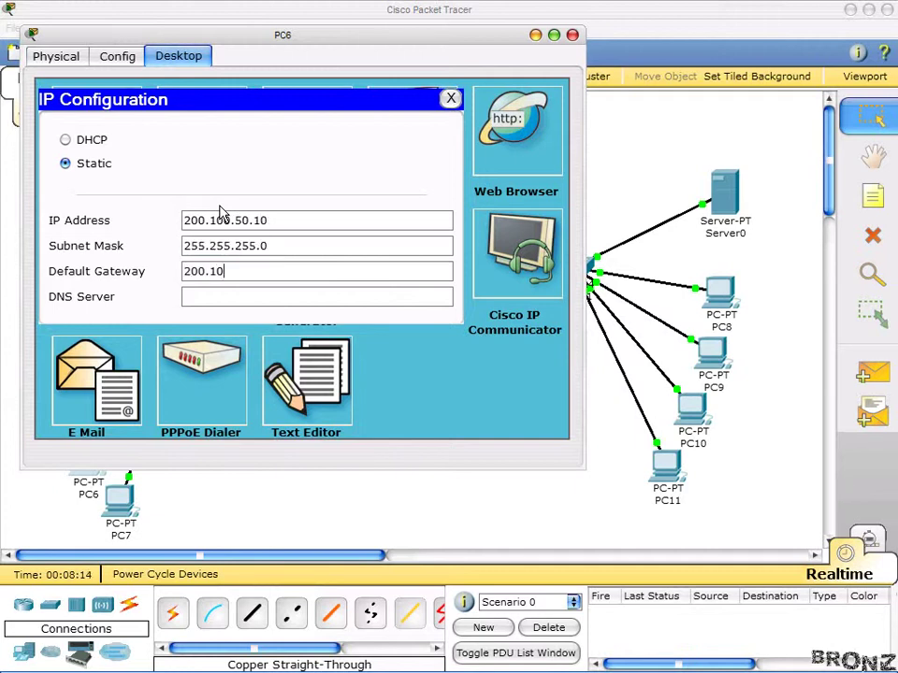
text(100.50.100)
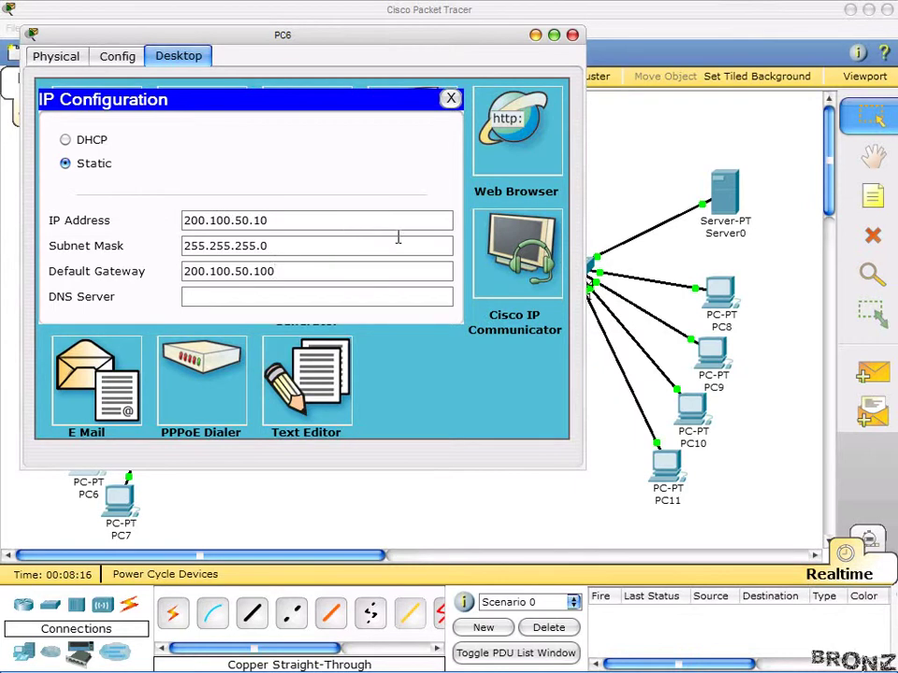
click(572, 35)
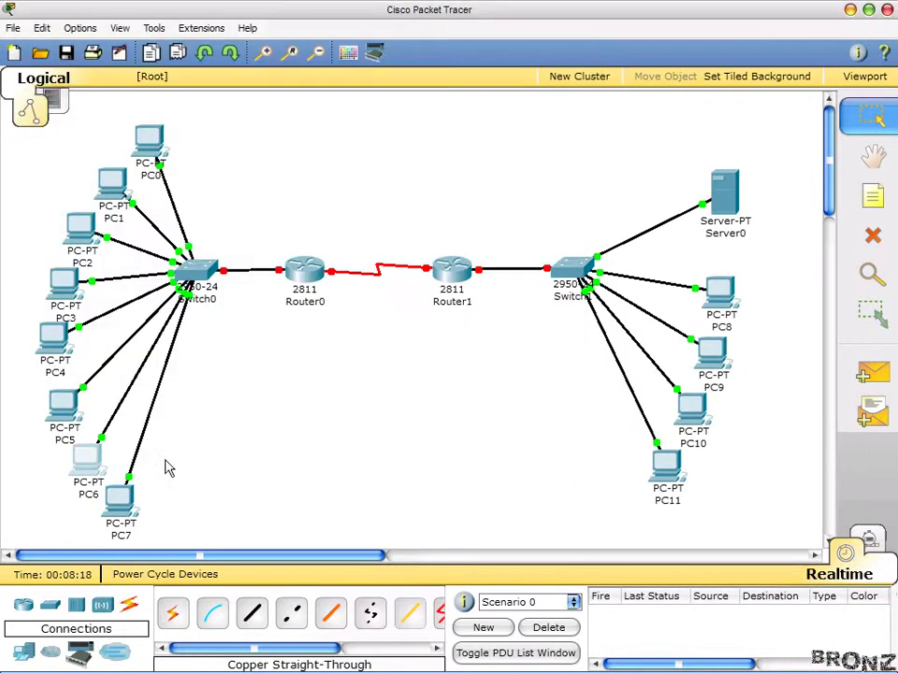
Give PC7 static IP 200.100.50.11, mask 255.255.255.0 and gateway 200.100.50.100.
click(131, 510)
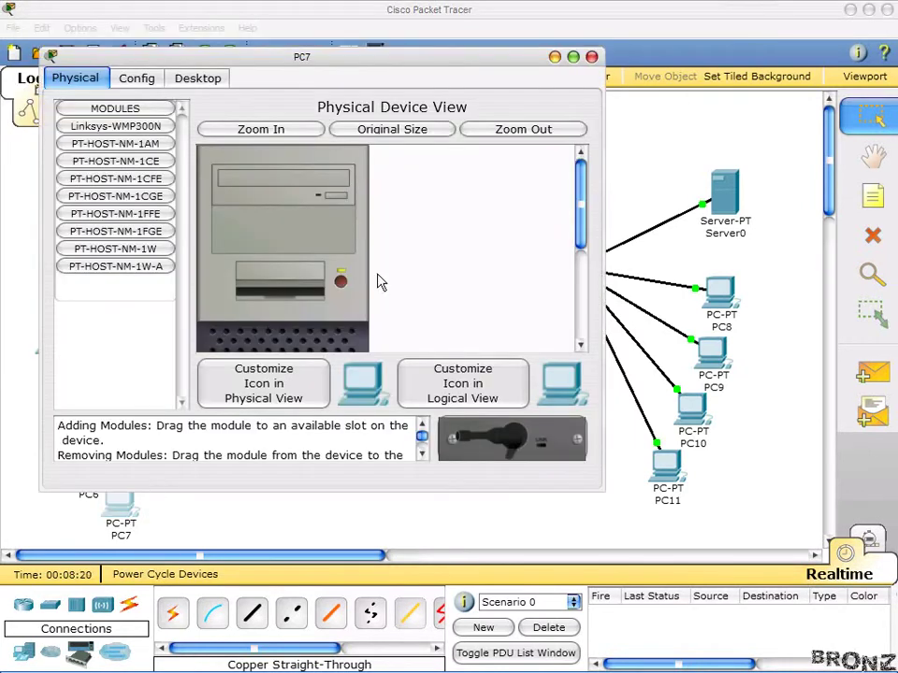
click(208, 76)
click(116, 174)
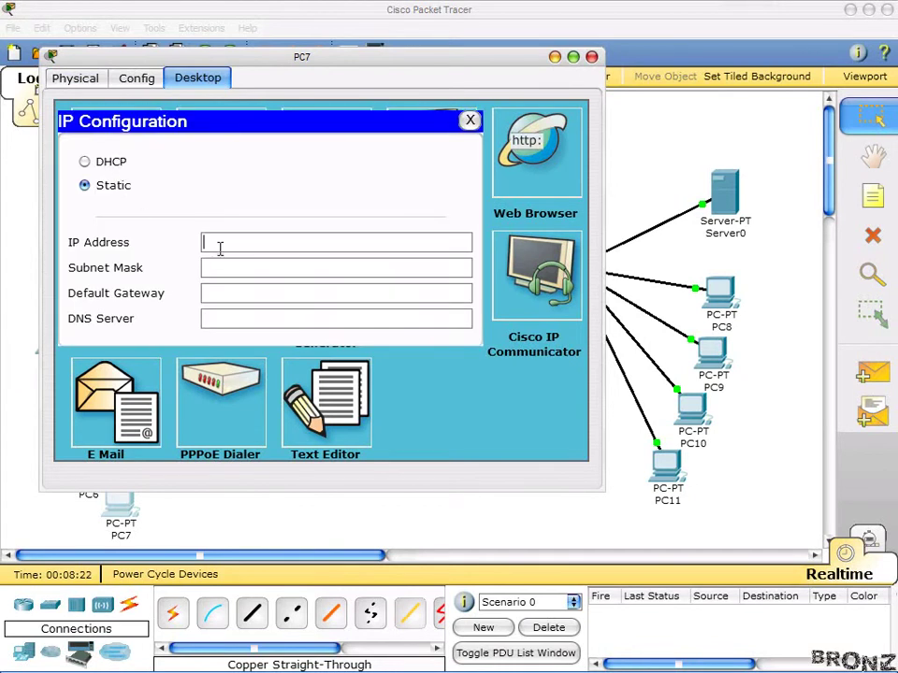
text(200.100)
key(Tab)
key(Tab)
text(200.100.)
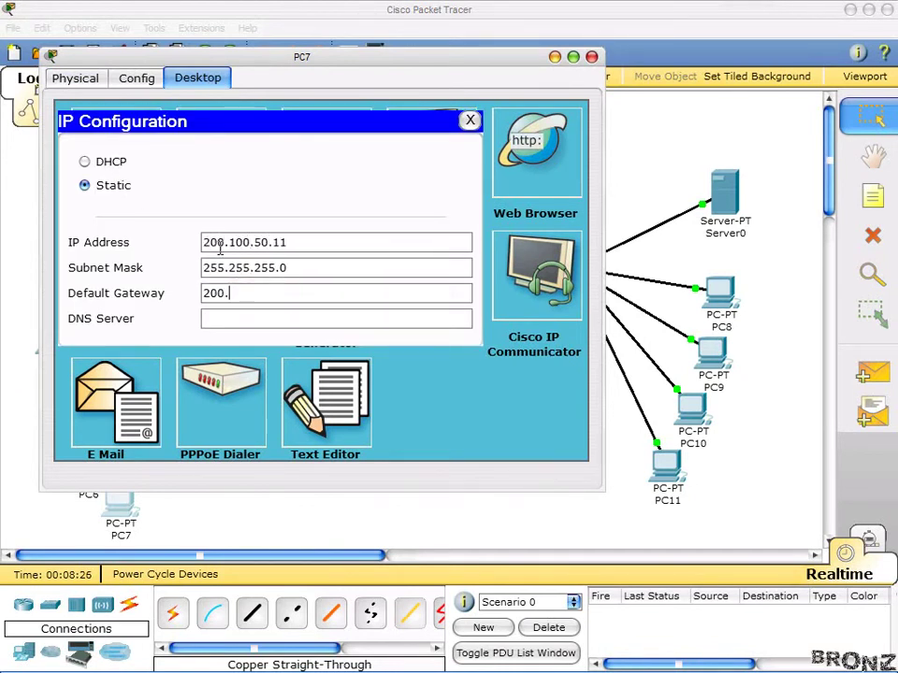
text(50.100)
click(591, 56)
Assign Server0 IP 200.100.100.1, mask 255.255.255.0 and gateway 200.100.100.100, correcting typos along the way.
click(723, 192)
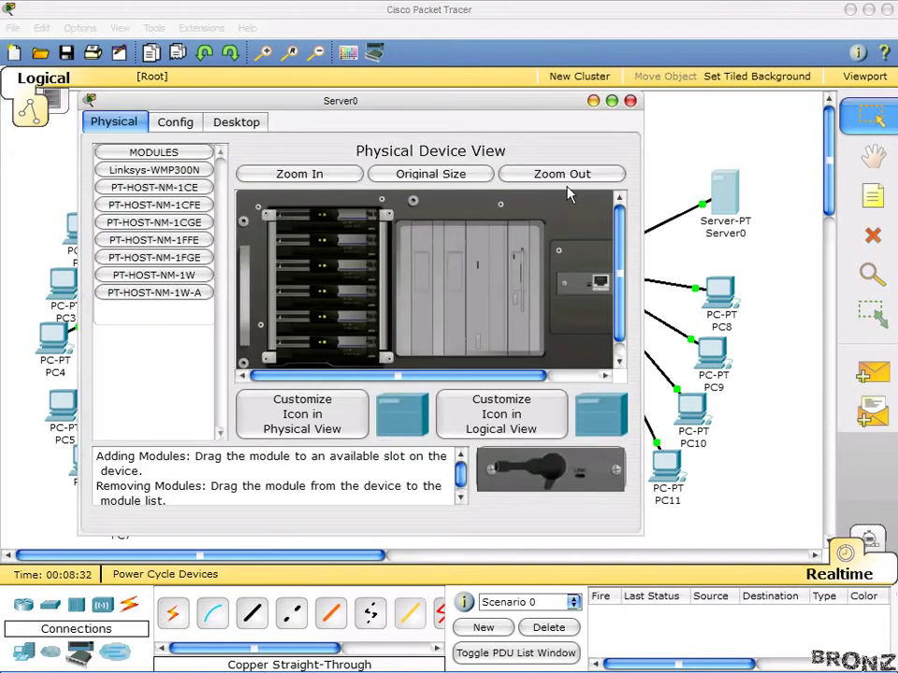
click(234, 122)
click(183, 196)
click(261, 265)
text(20)
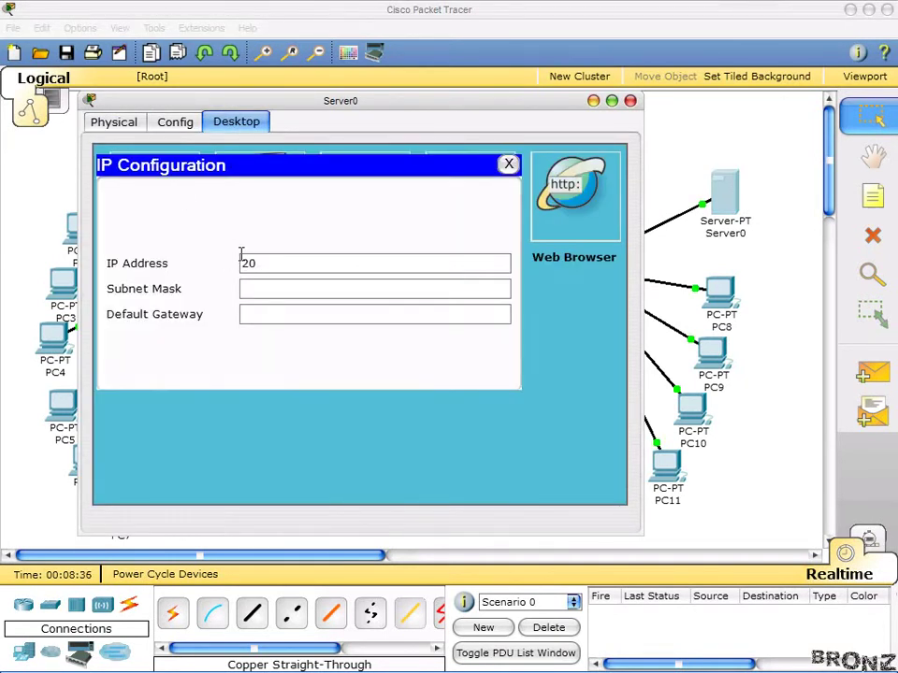
text(.00)
text(100)
text(.50)
key(BackSpace)
key(BackSpace)
text(100.1)
key(Tab)
key(Tab)
text(200.100.2)
key(BackSpace)
text(100.10)
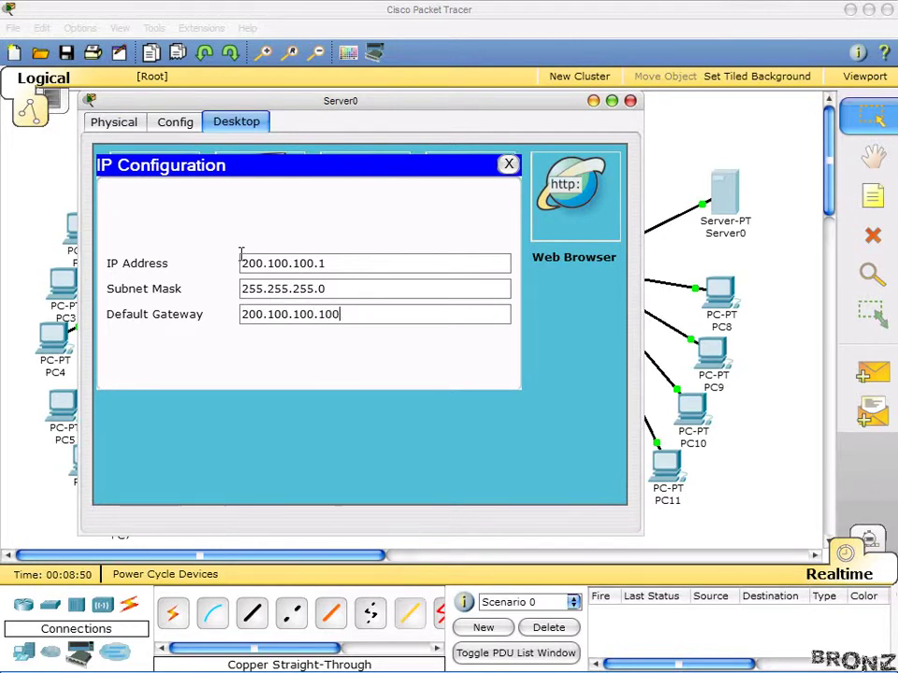
click(630, 100)
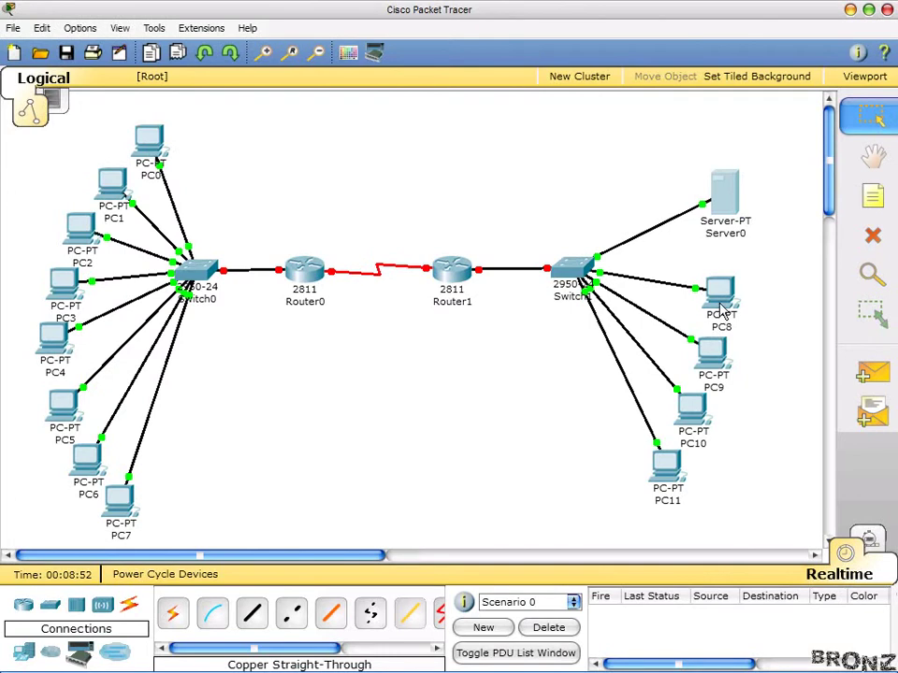
Give PC8 static IP 200.100.100.4, mask 255.255.255.0 and gateway 200.100.100.100.
click(720, 309)
click(276, 165)
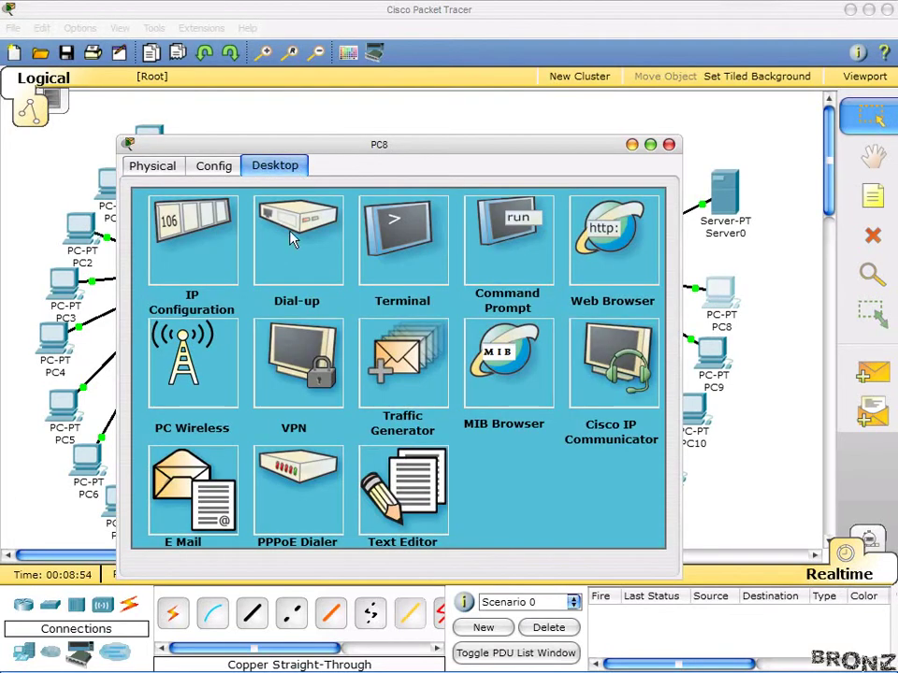
click(216, 247)
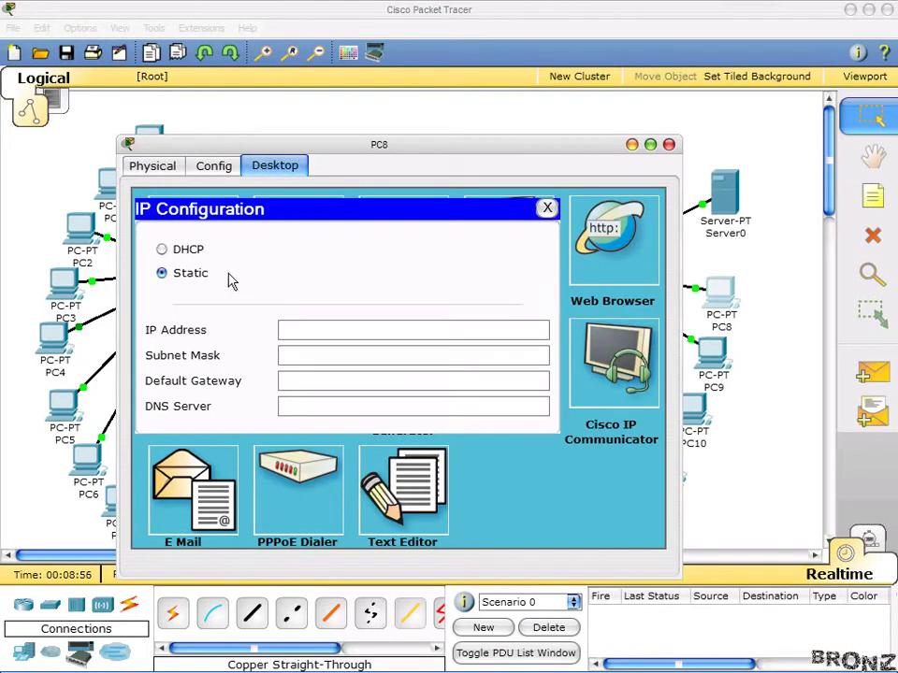
click(299, 332)
text(200.1)
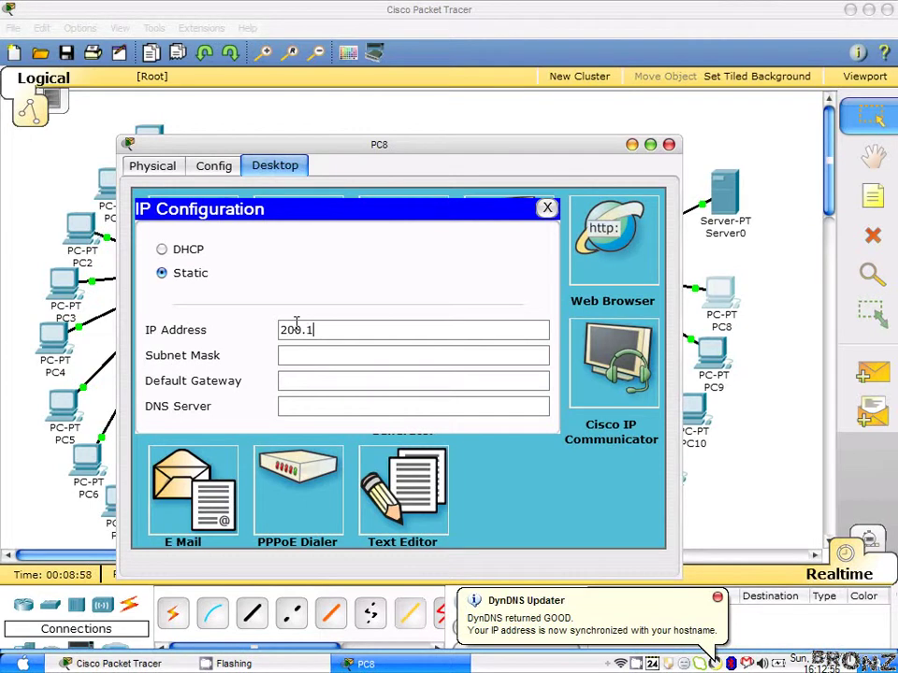
text(00.100.4)
key(Tab)
key(Tab)
text(200)
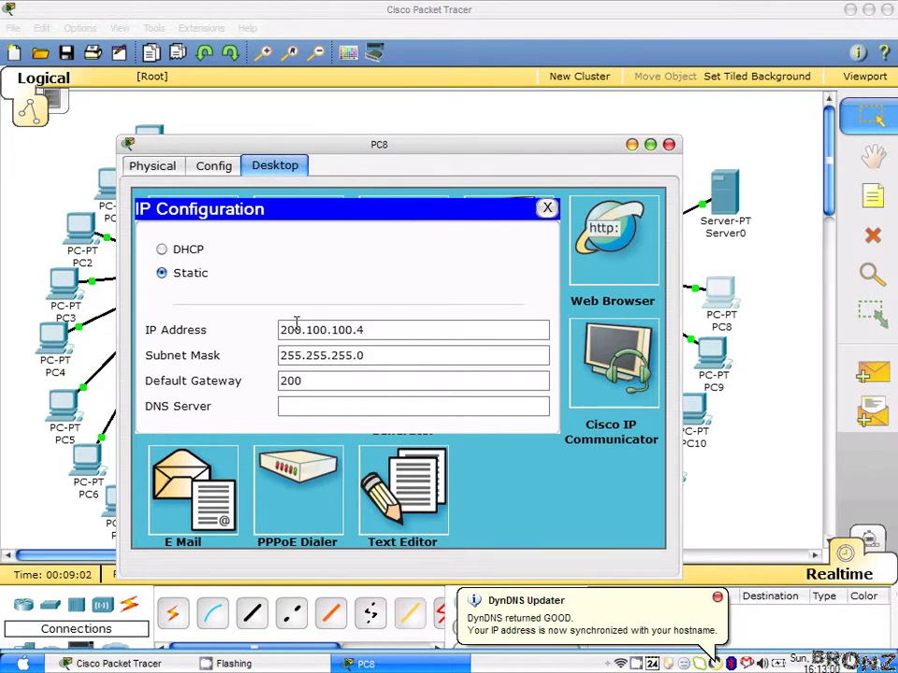
text(.100.100.100)
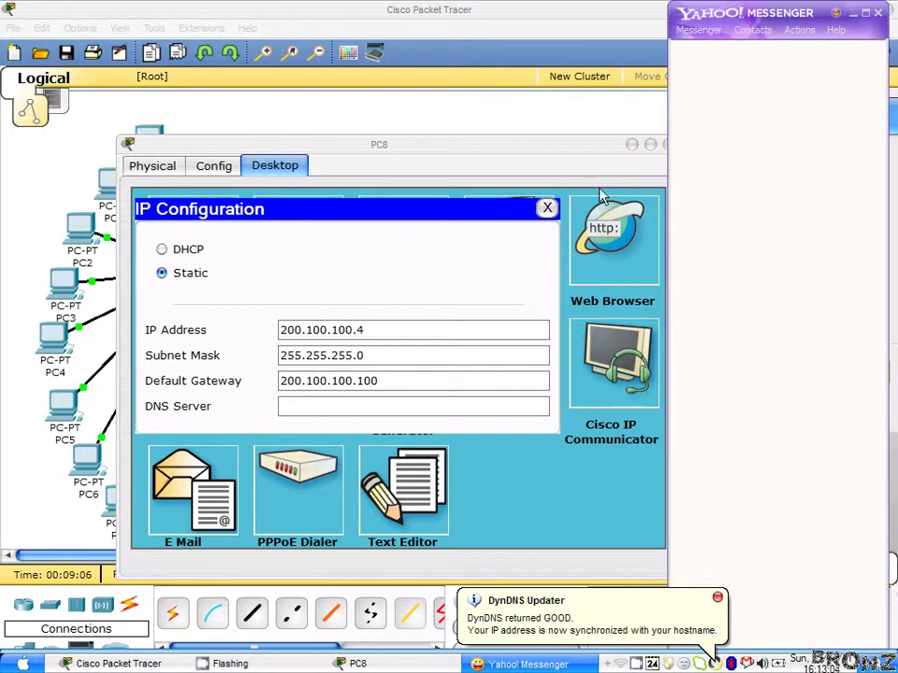
click(664, 144)
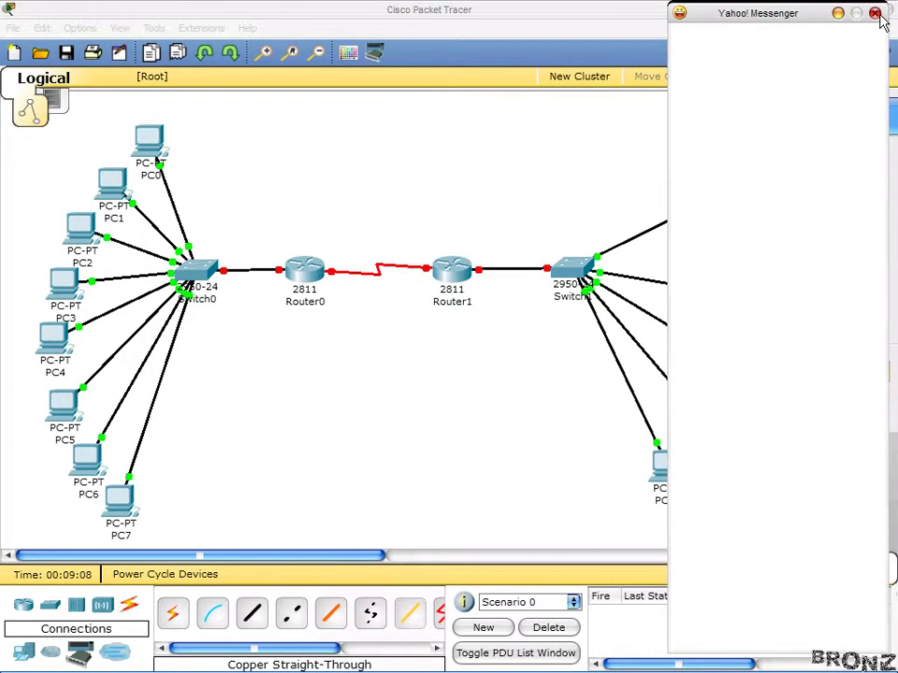
Dismiss the chat window covering the topology and give PC9 IP 200.100.100.5 with mask 255.255.255.0.
click(876, 13)
click(700, 344)
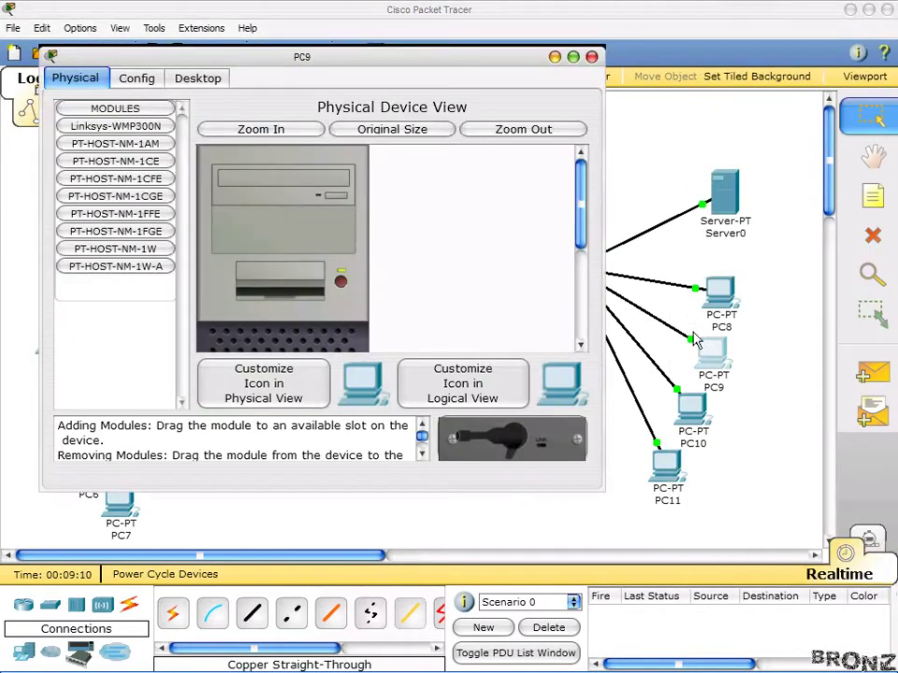
click(213, 81)
click(138, 198)
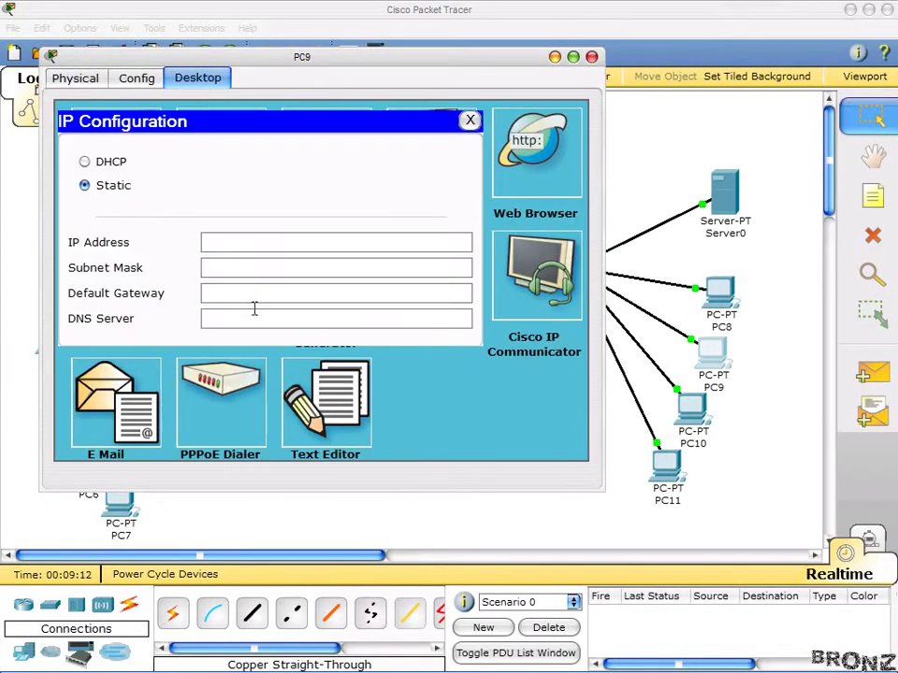
click(237, 243)
text(200.100.100.5)
key(Tab)
key(Tab)
text(200.)
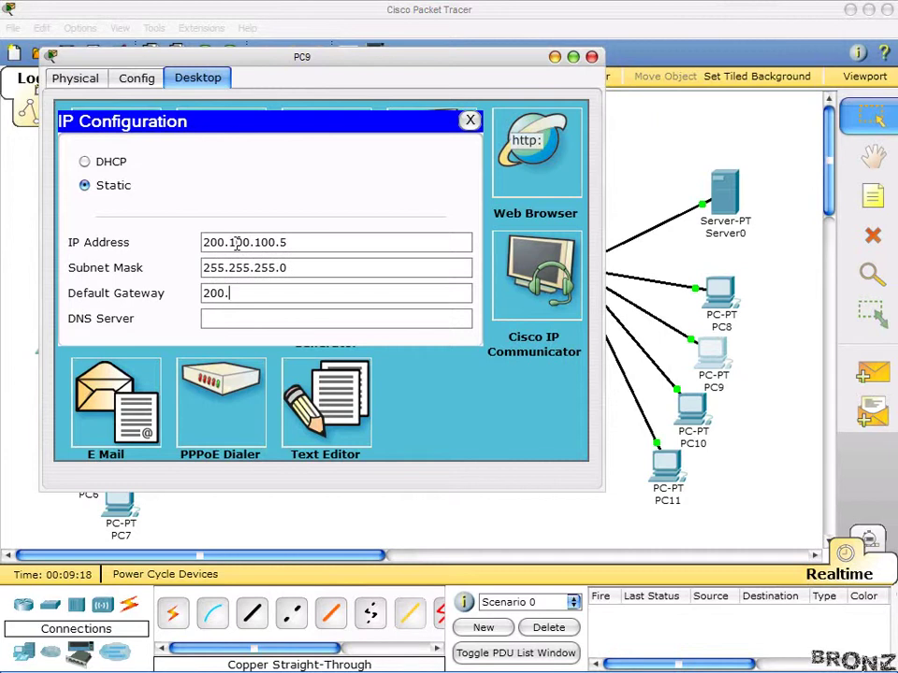
text(100.100.100)
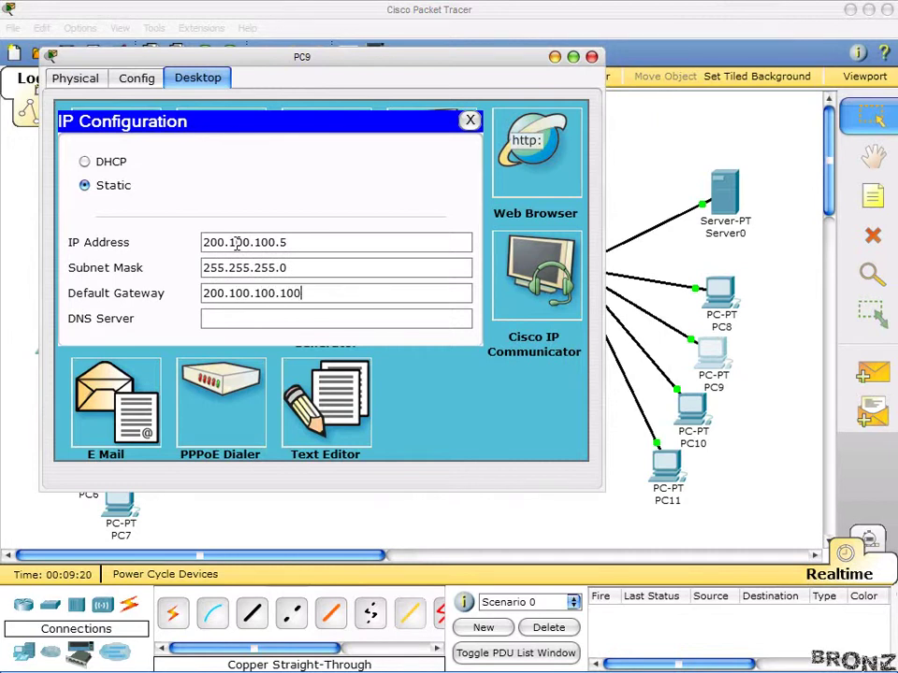
Close PC9 and give PC10 IP 200.100.100.6, mask 255.255.255.0, gateway 200.100.100.100.
click(591, 57)
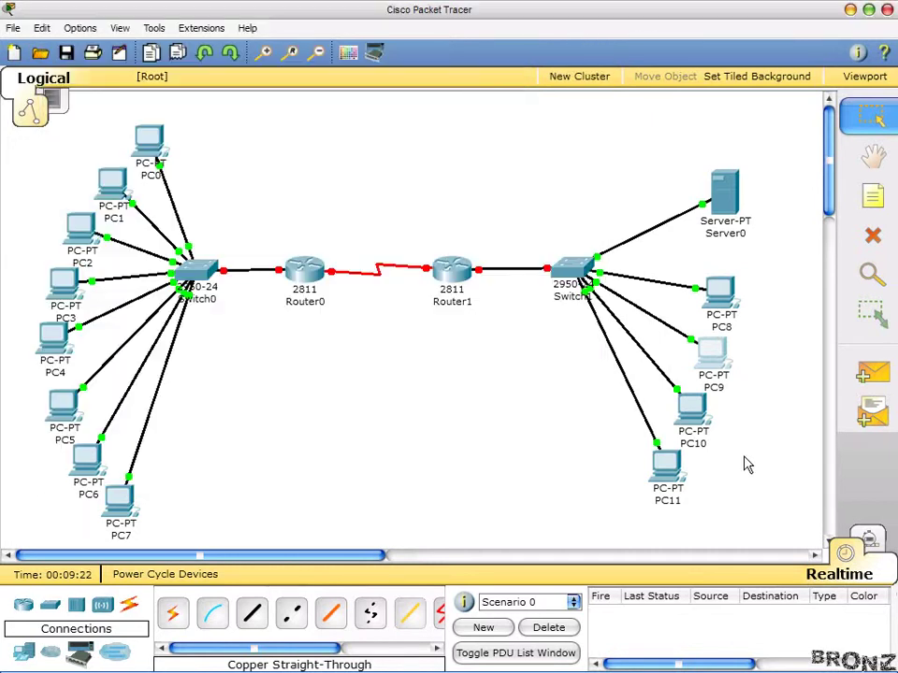
click(692, 408)
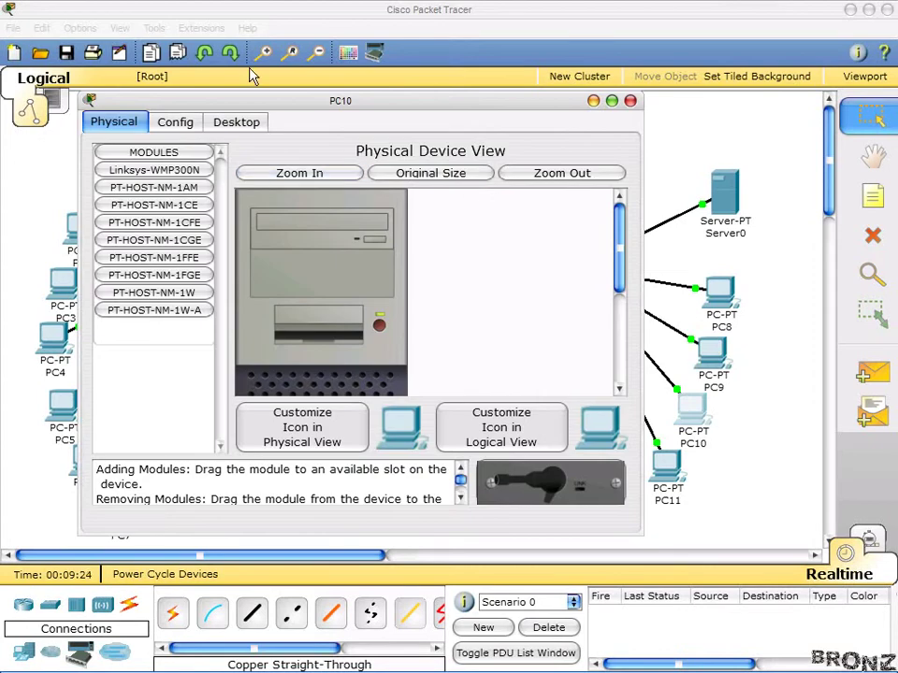
click(239, 123)
click(296, 280)
text(200.100.100)
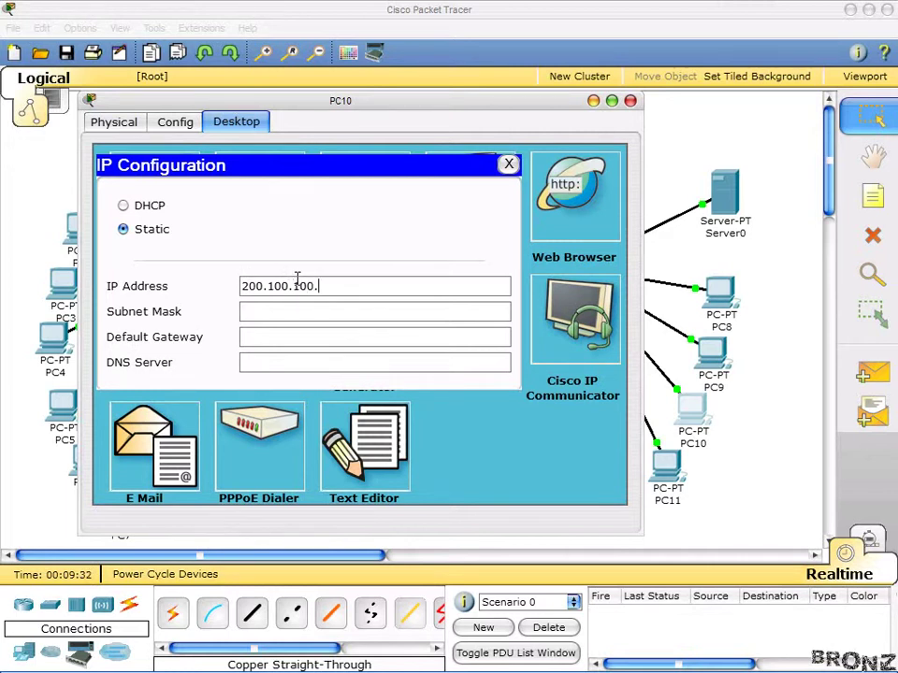
text(.6)
key(Tab)
key(Tab)
text(200.100.100.100)
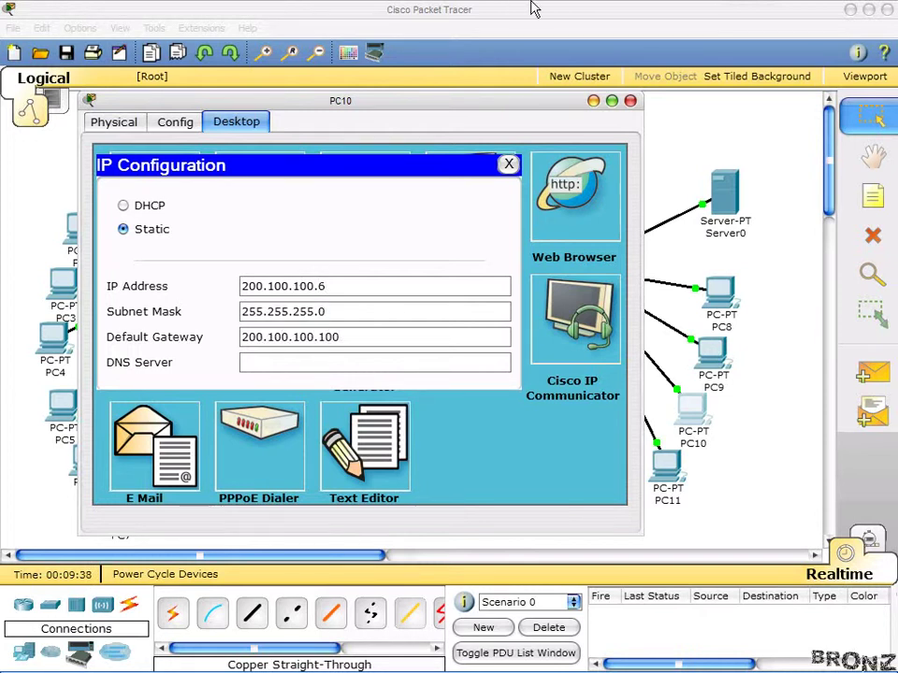
click(629, 100)
Give PC11 static IP 200.100.100.7, mask 255.255.255.0 and gateway 200.100.100.100.
click(664, 471)
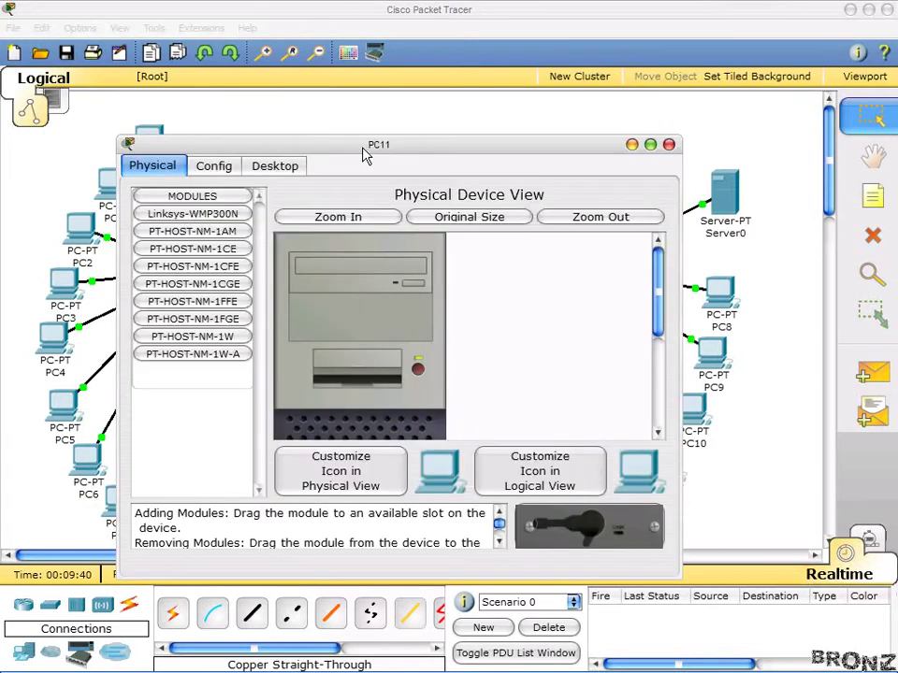
click(281, 169)
click(201, 266)
click(346, 330)
text(200.100.100.7)
key(Tab)
key(Tab)
text(200.100.1)
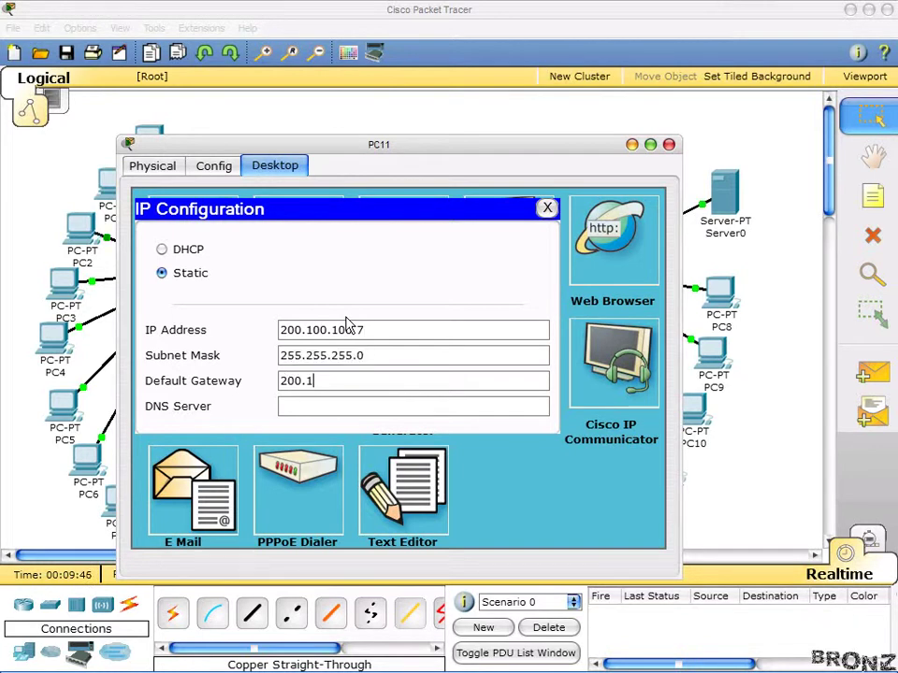
text(00.100)
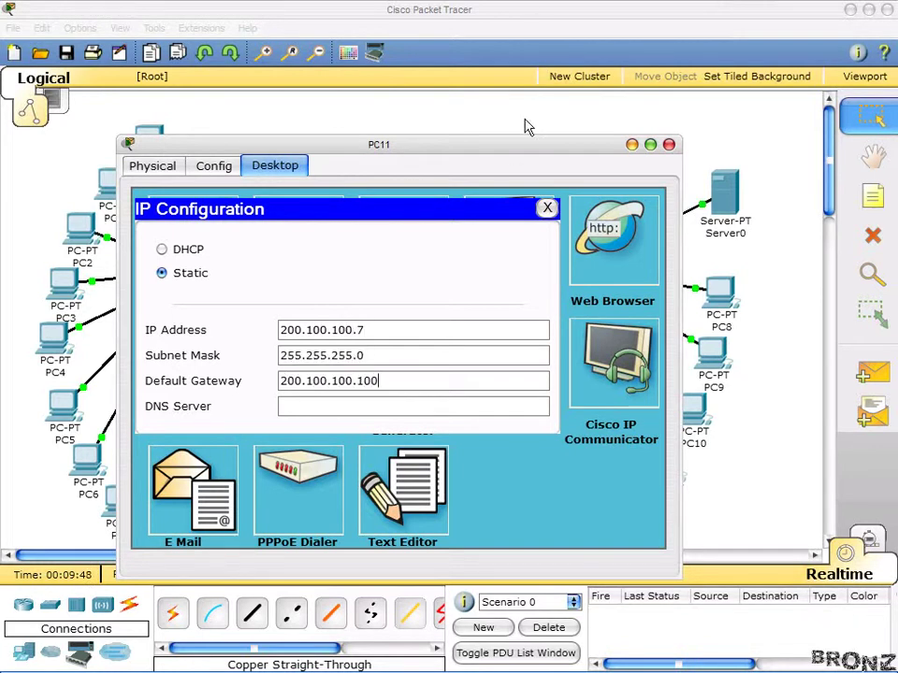
click(668, 144)
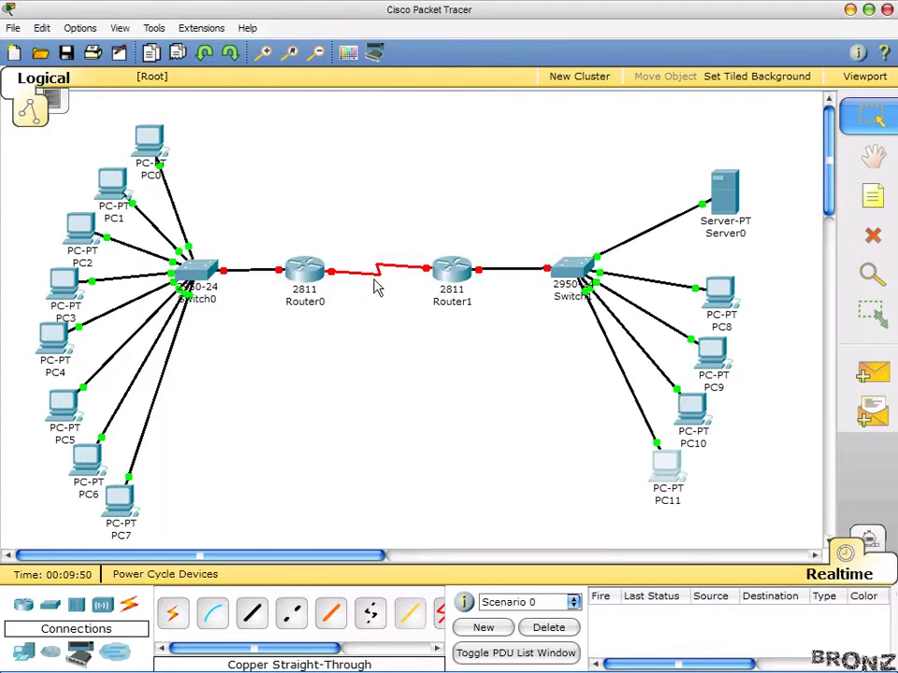
In Router0's CLI, skip the setup dialog, enter config mode, and set hostname A.
click(301, 269)
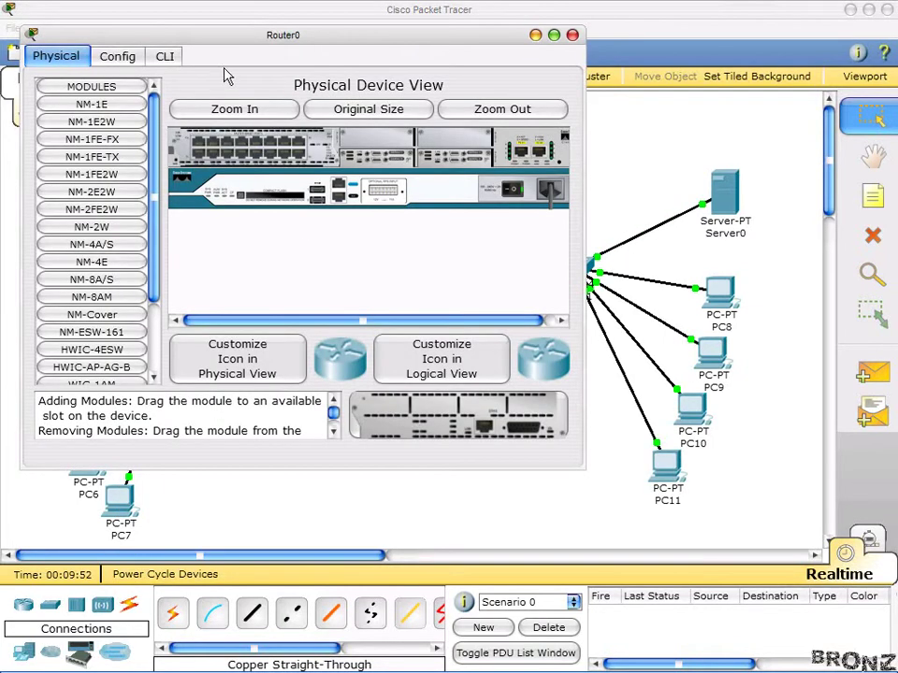
click(173, 60)
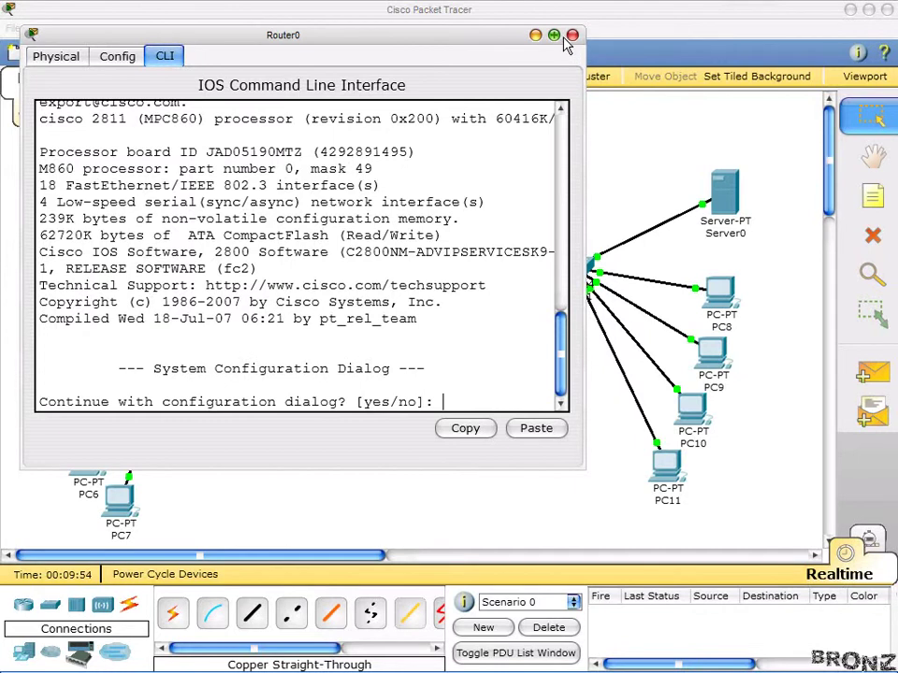
double_click(417, 33)
text(no)
key(Return)
key(Return)
key(Return)
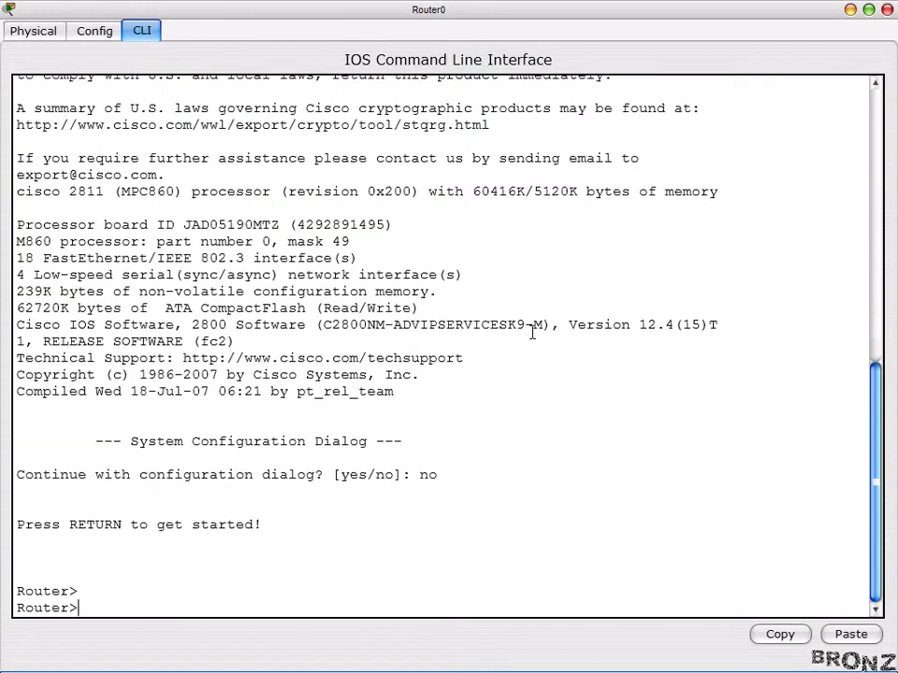
text(en)
key(Return)
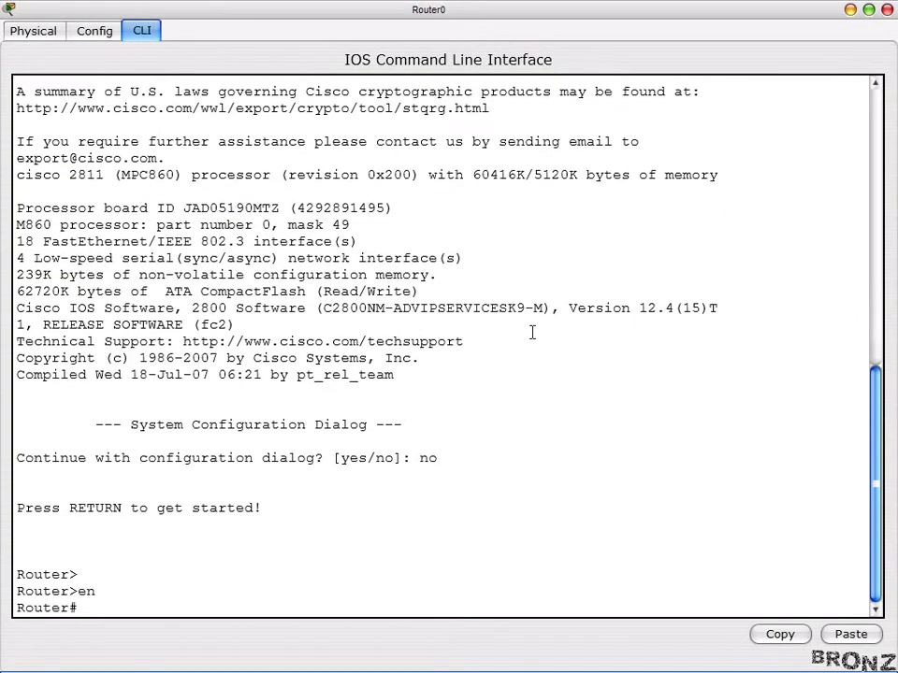
text(conf t)
key(Return)
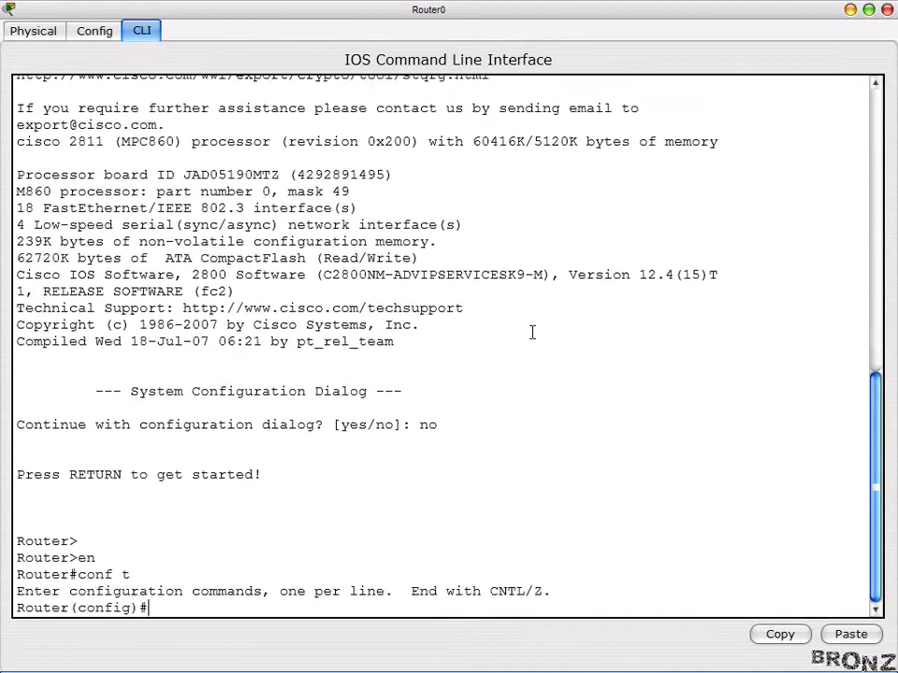
text(ho An)
key(BackSpace)
key(Return)
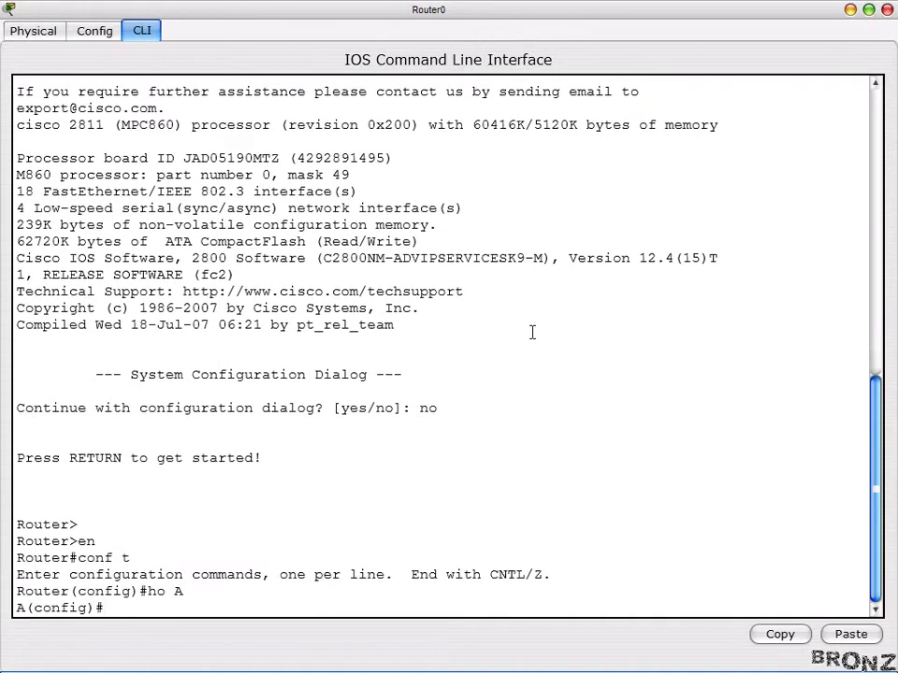
Give FastEthernet0/0 the address 200.100.50.100 255.255.255.0 and bring it up.
text(int fa 0/0)
key(Return)
text(ip ad 200.1)
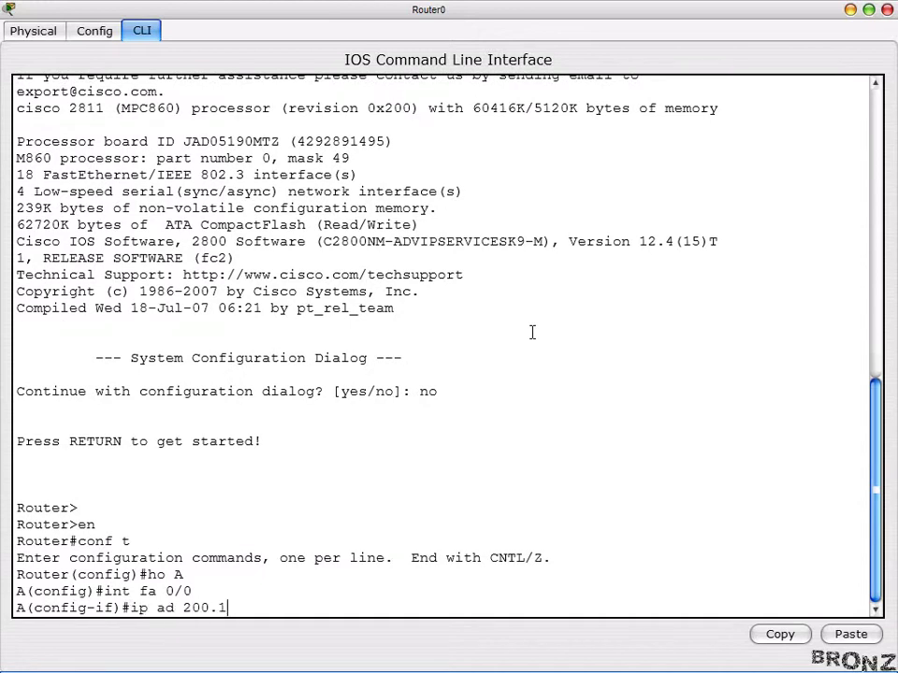
text(00.50.100 255.255.255.0)
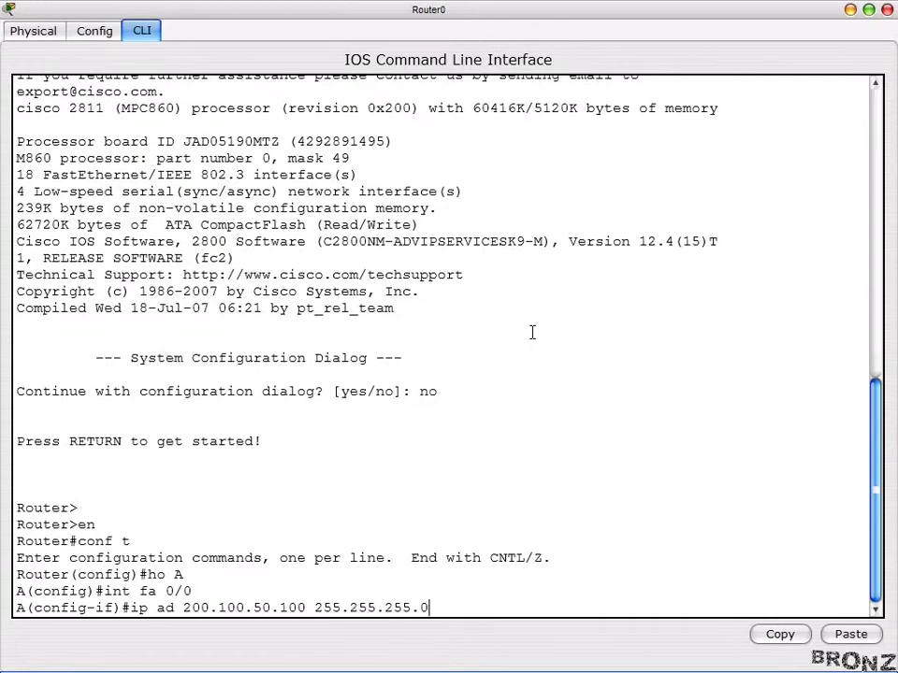
key(Return)
text(no sh)
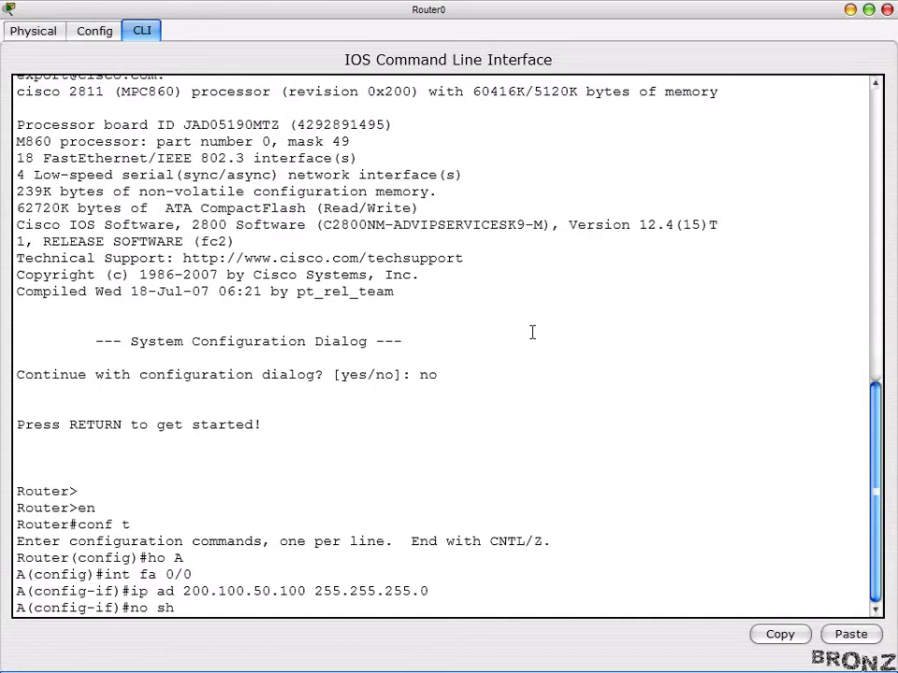
key(Return)
key(Return)
key(Return)
key(Return)
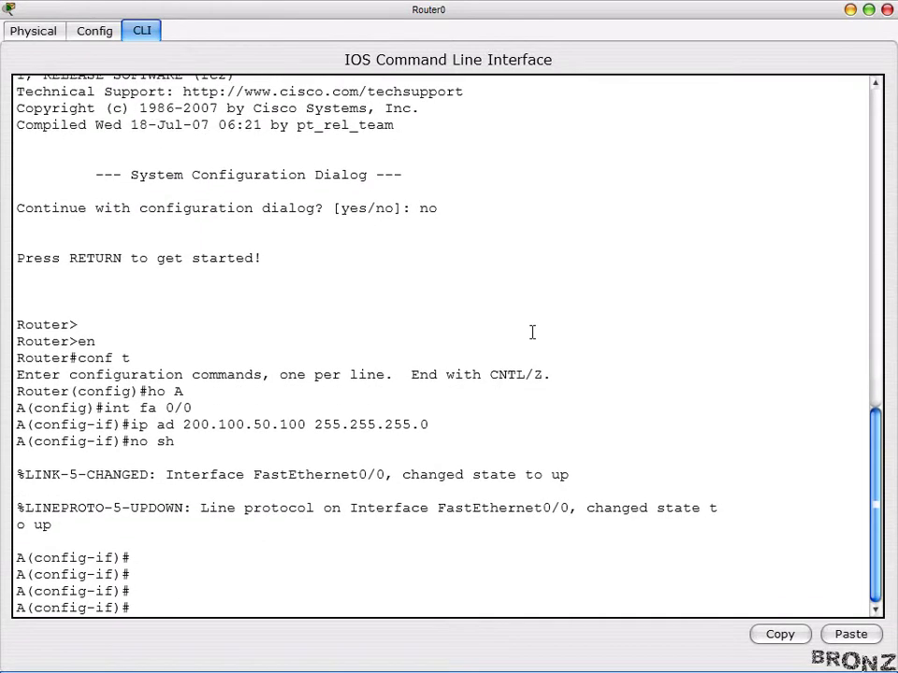
text(exit)
Give Serial0/0/0 the address 1.1.1.1 255.0.0.0 and enable it.
key(Return)
text(int ser 0/0/0)
key(Return)
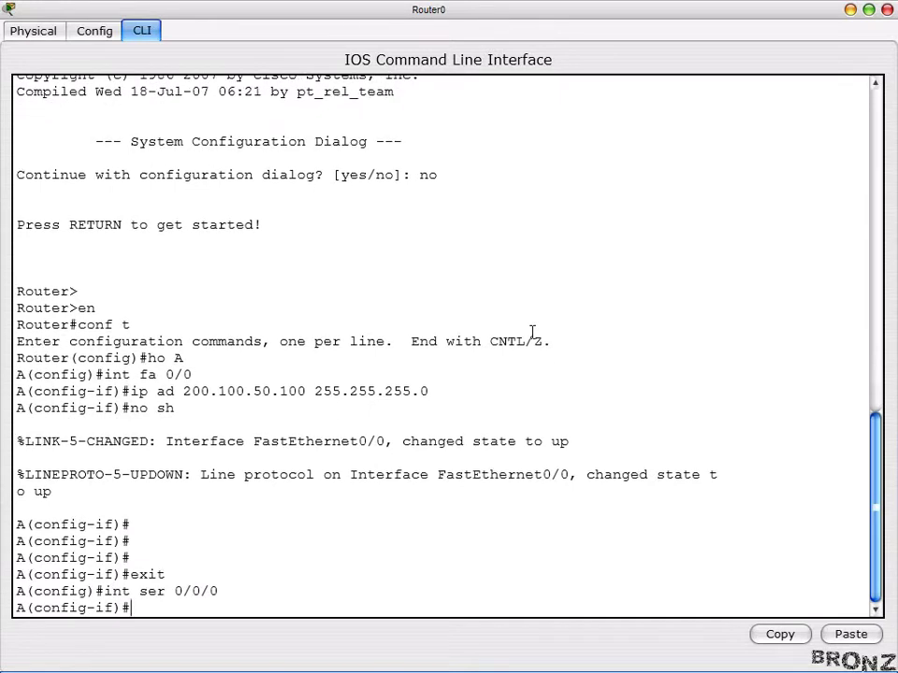
text(ip ad 1.1.1.1 255)
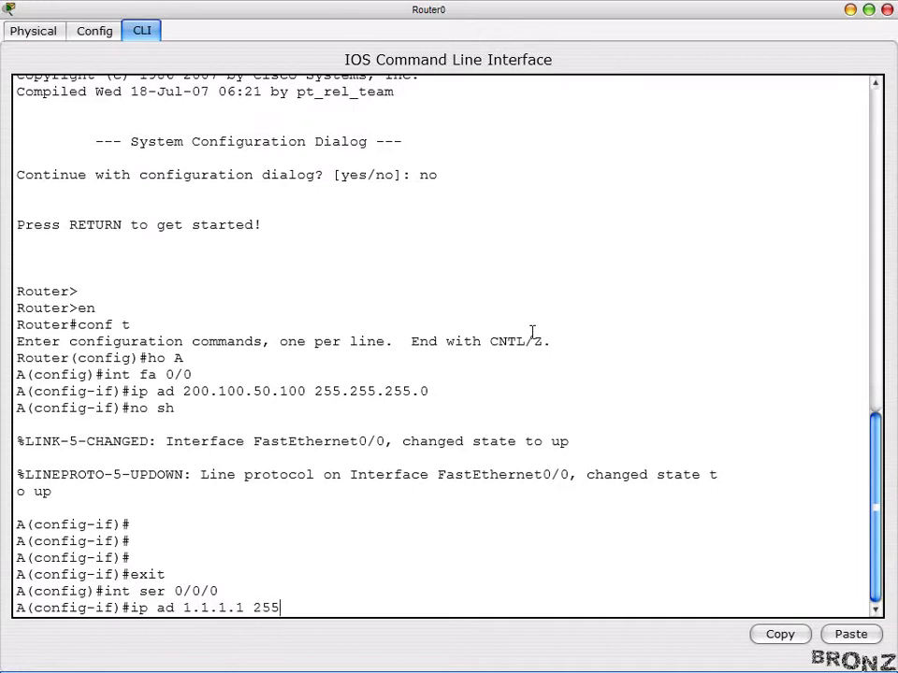
text(.0.0.0)
key(Return)
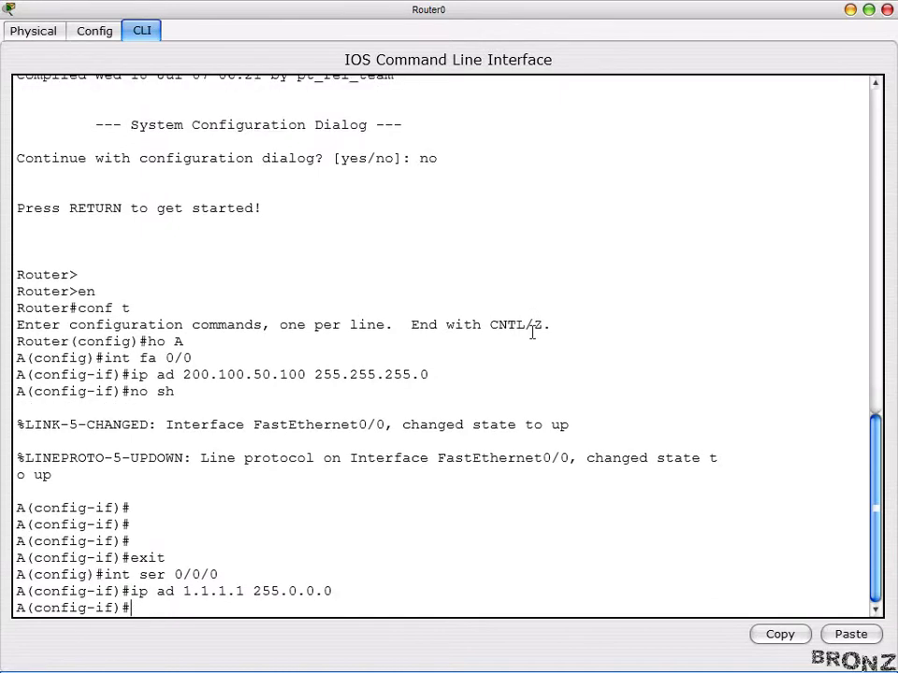
text(no sh)
key(Return)
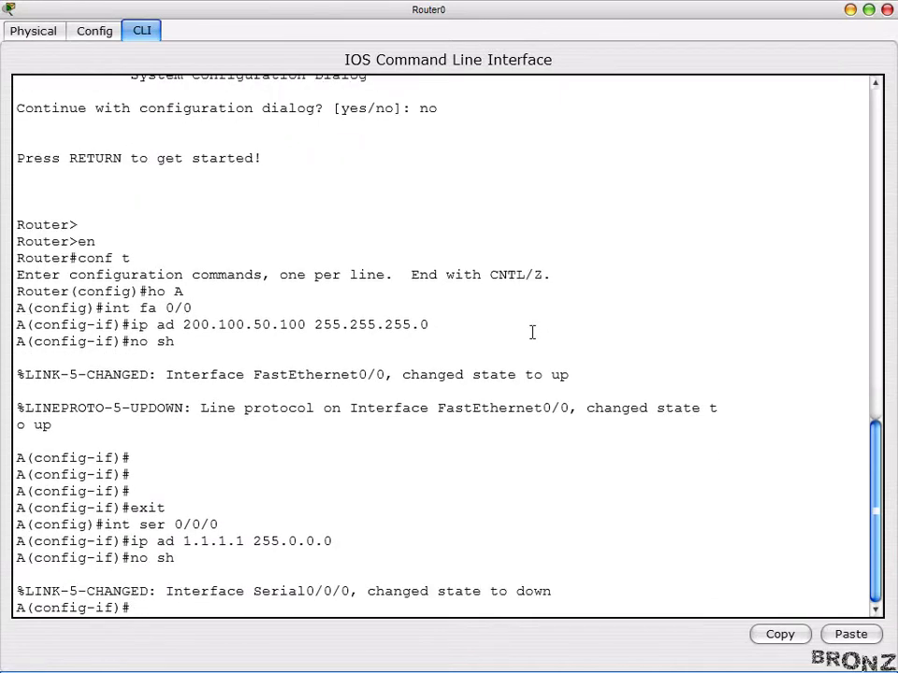
click(886, 11)
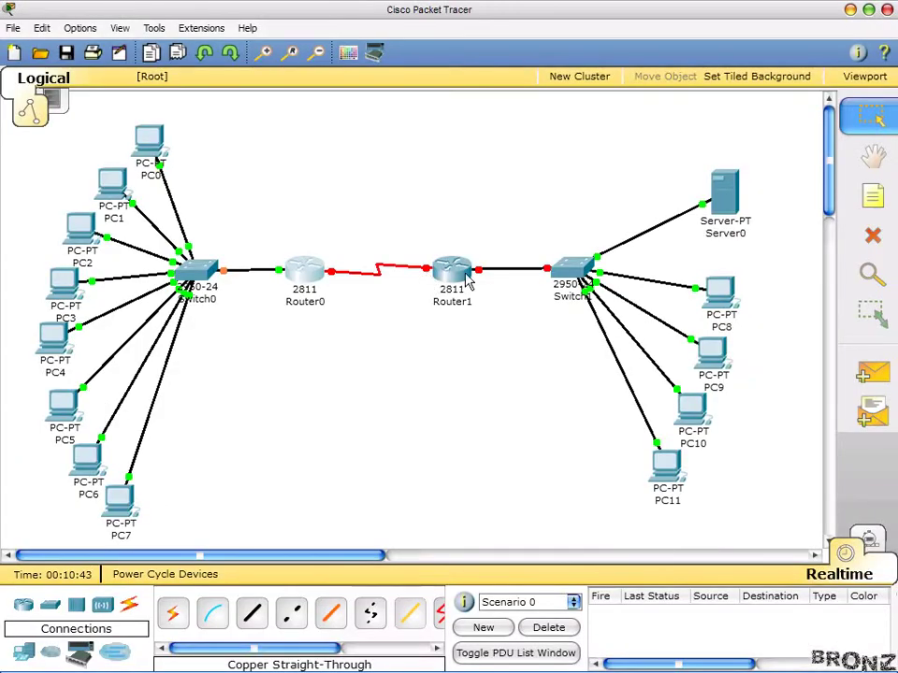
In Router1's CLI, skip the setup dialog, enter config mode, and set hostname B.
click(450, 276)
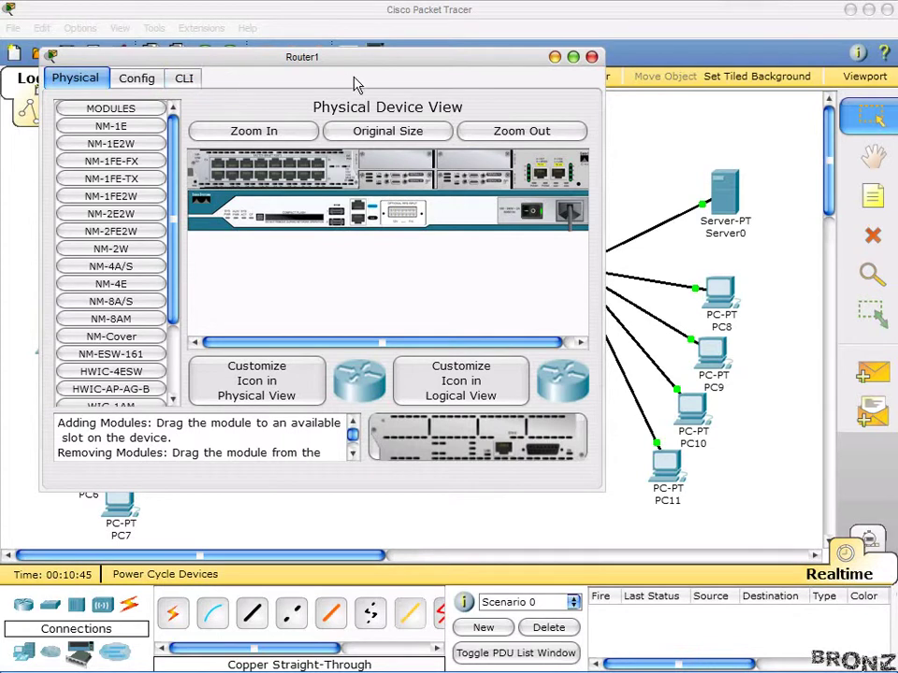
click(184, 77)
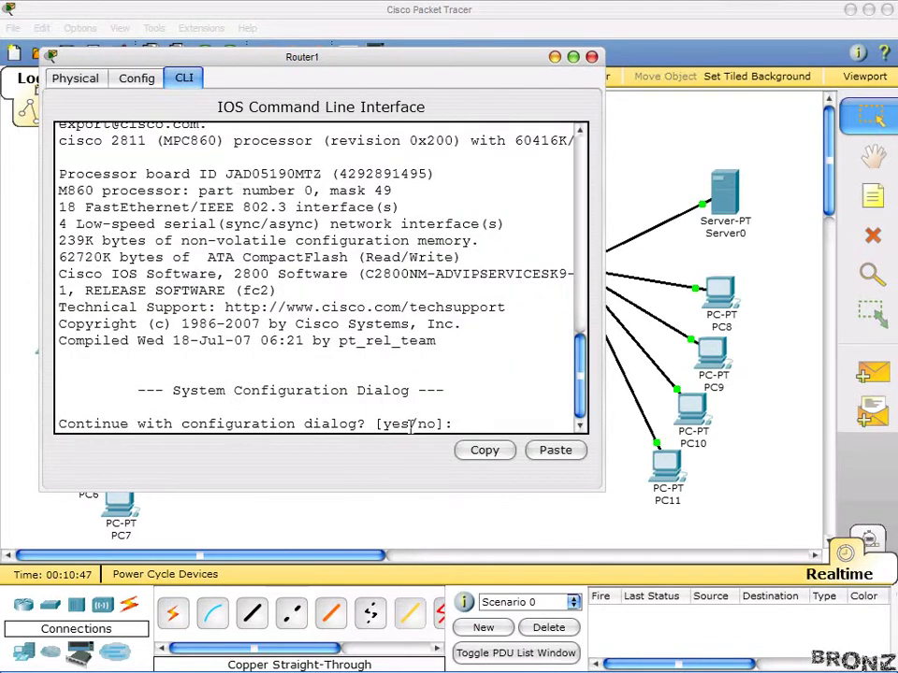
text(no)
key(Return)
key(Return)
key(Return)
key(Return)
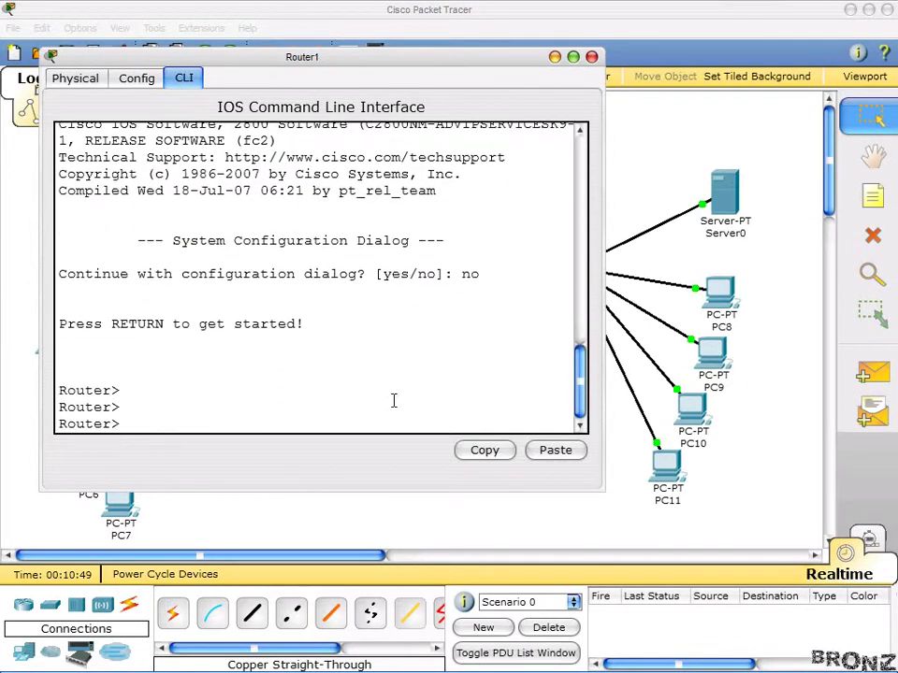
text(en)
key(Return)
text(conf t)
key(Return)
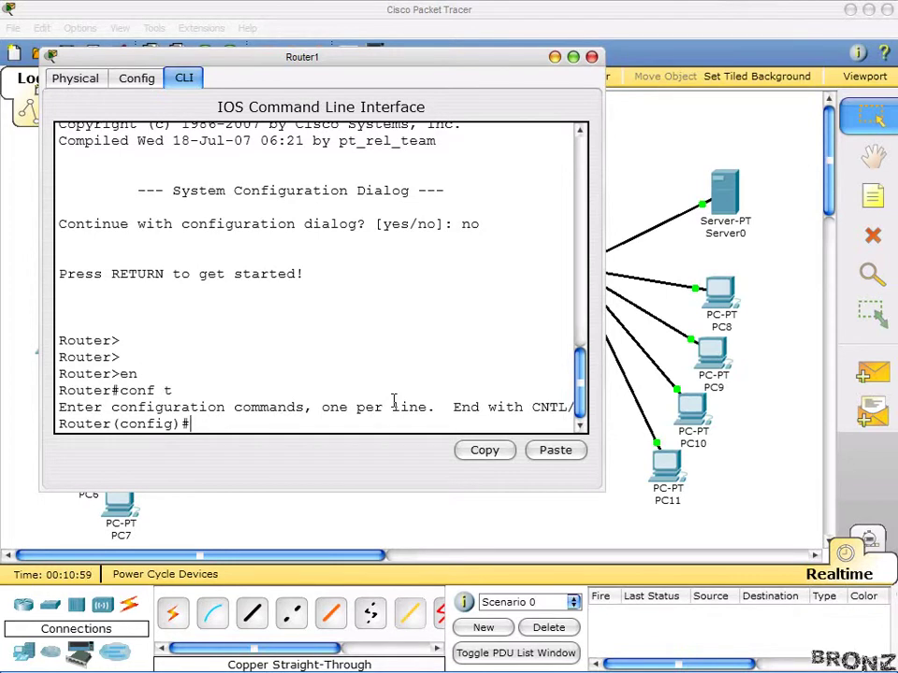
text(ho B)
key(Return)
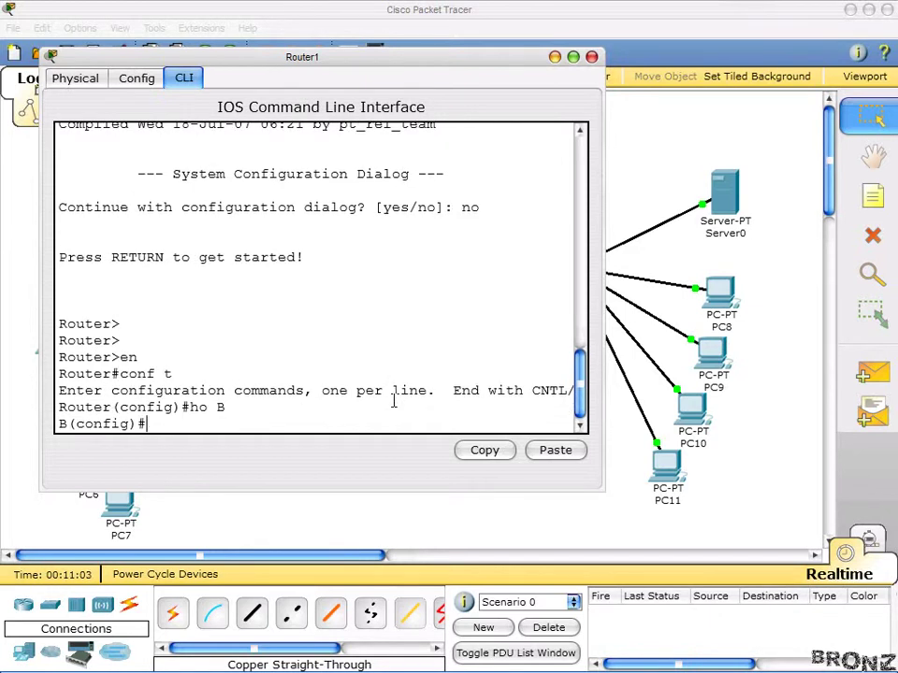
Give FastEthernet0/0 the address 200.100.100.100 255.255.255.0 and bring it up.
text(int fa 0/0/0)
key(BackSpace)
key(BackSpace)
key(Return)
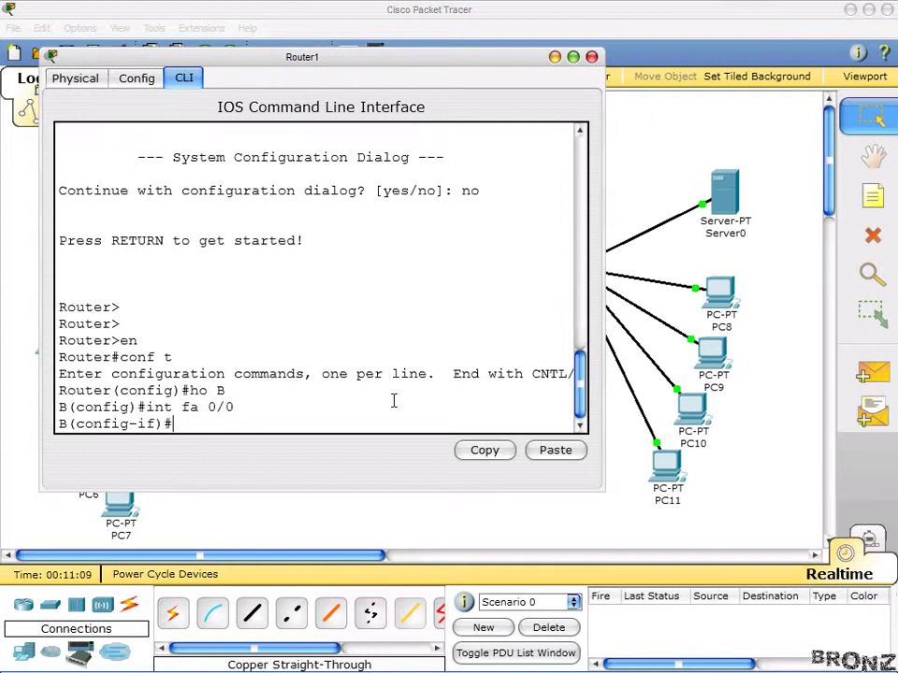
text(ip ad 200.100.100.100)
key(Return)
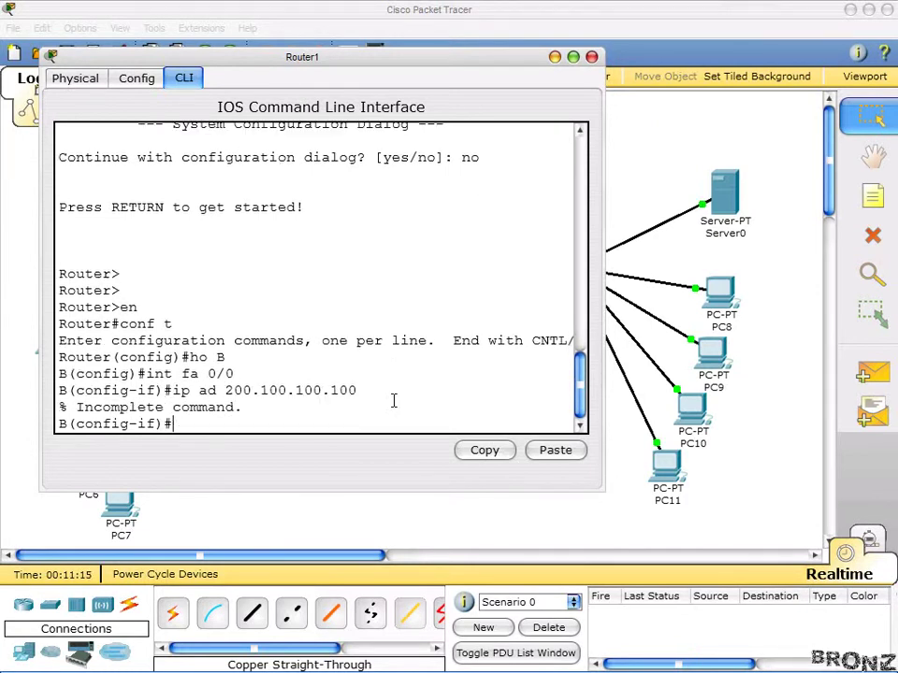
key(Up)
text(255.255.255.0)
key(Return)
text(no sh)
key(Return)
key(Return)
key(Return)
key(Return)
key(Return)
key(Return)
text(exit)
key(Return)
Set Serial0/0/0 to clock rate 64000 and address 1.1.1.2 255.0.0.0, and enable it.
text(int ser 0/0/1)
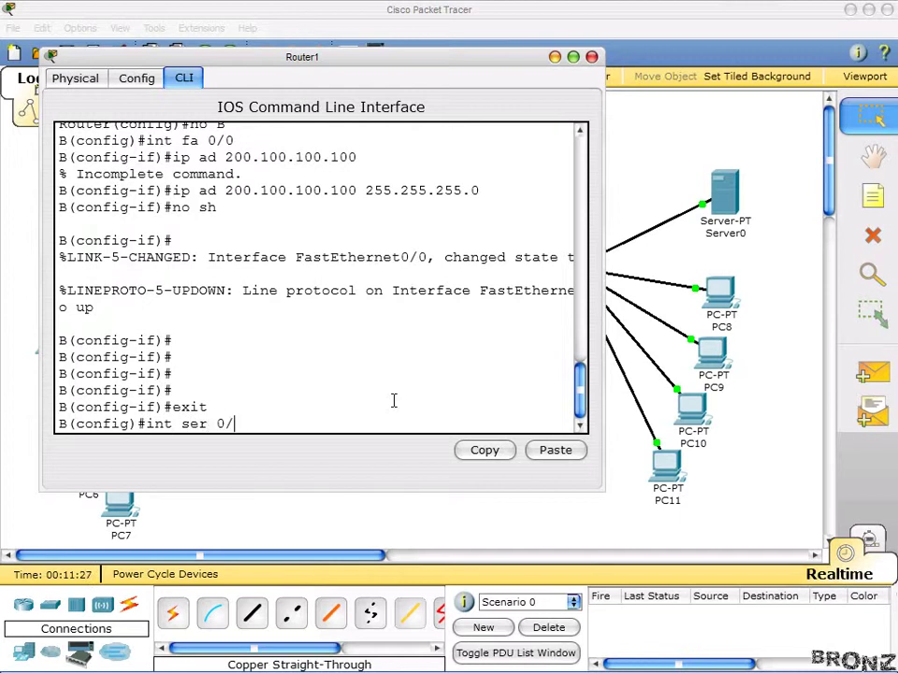
key(BackSpace)
text(0/0)
key(Return)
text(if)#)
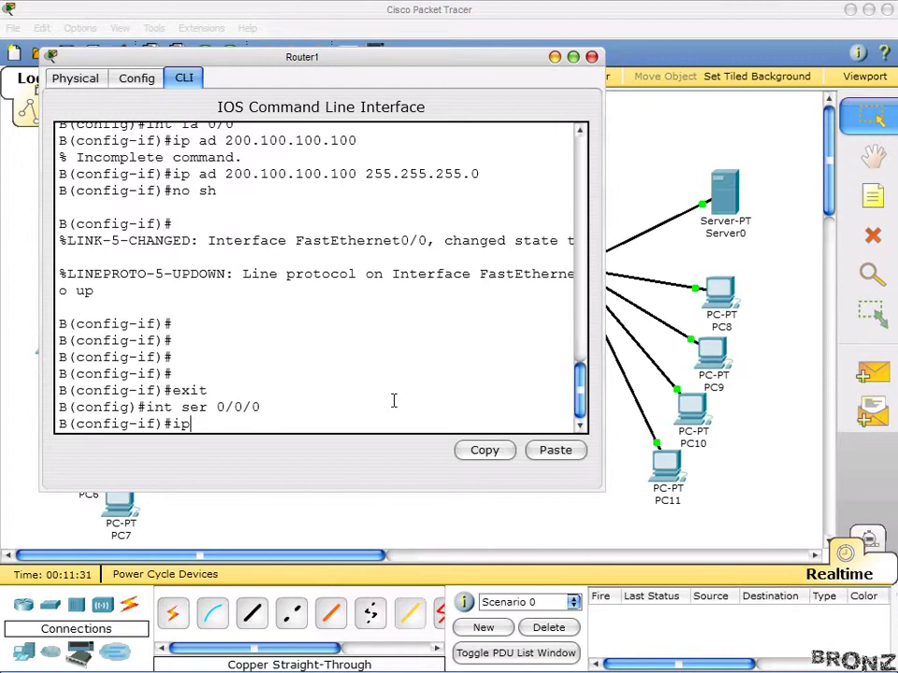
text(clock rate 64000)
key(Return)
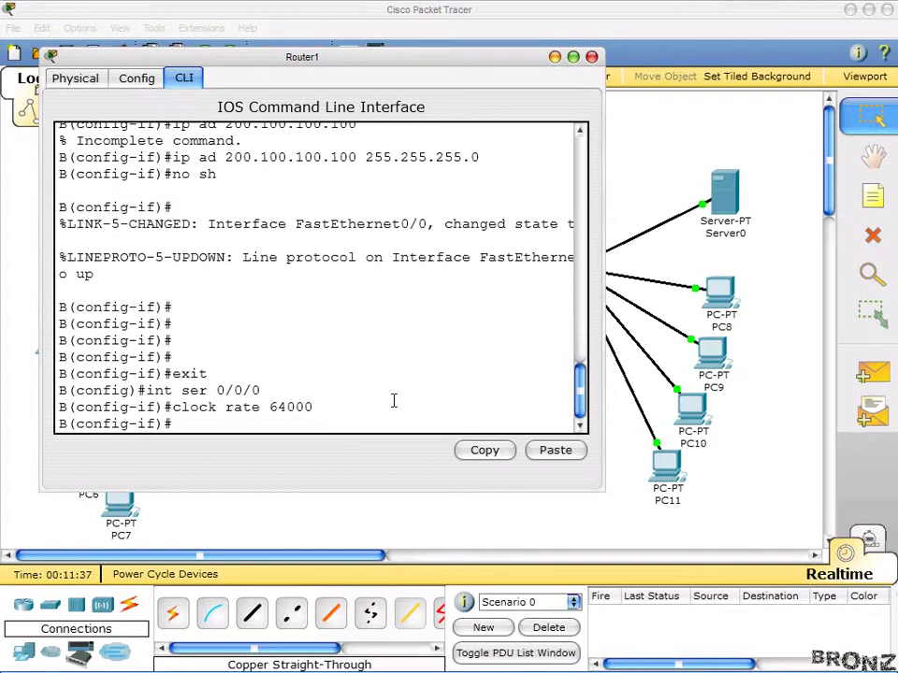
text(ip ad 1.1.1.2 255.0.0.0)
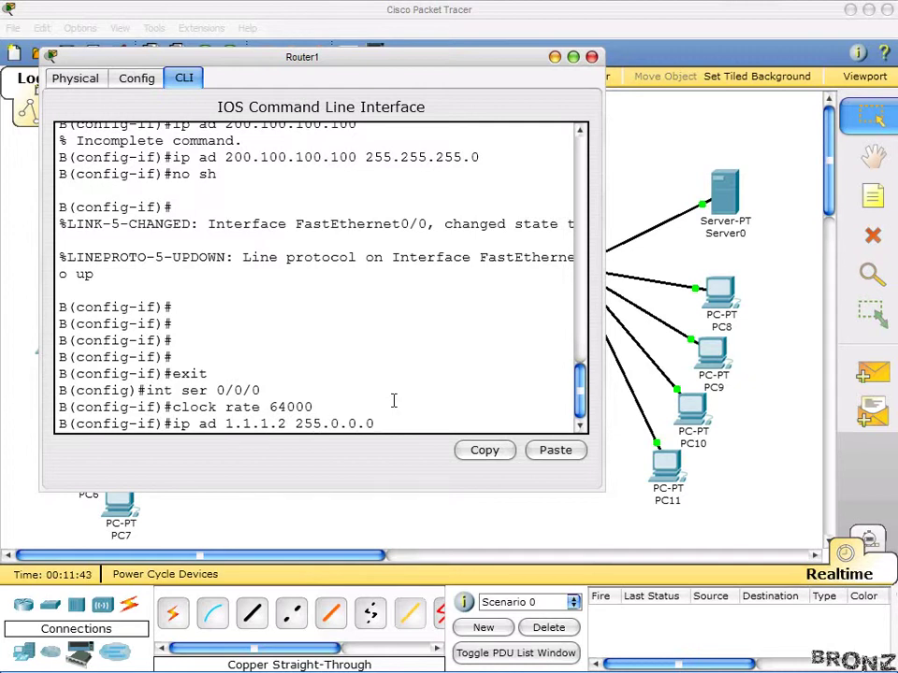
key(Return)
text(no sh)
key(Return)
key(Return)
key(Return)
key(Return)
key(Return)
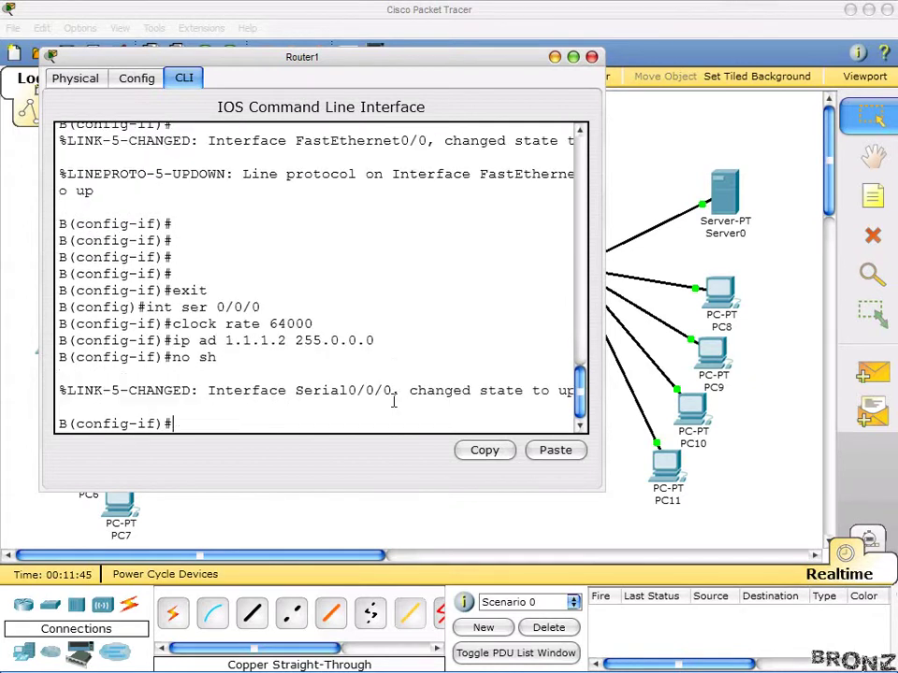
text(exit)
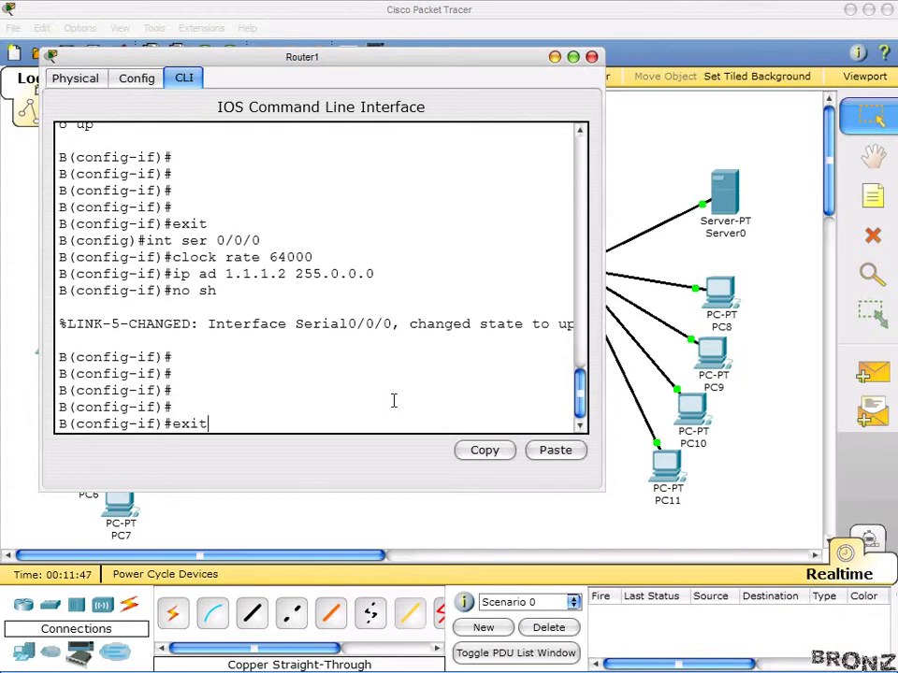
key(Return)
key(Return)
key(Return)
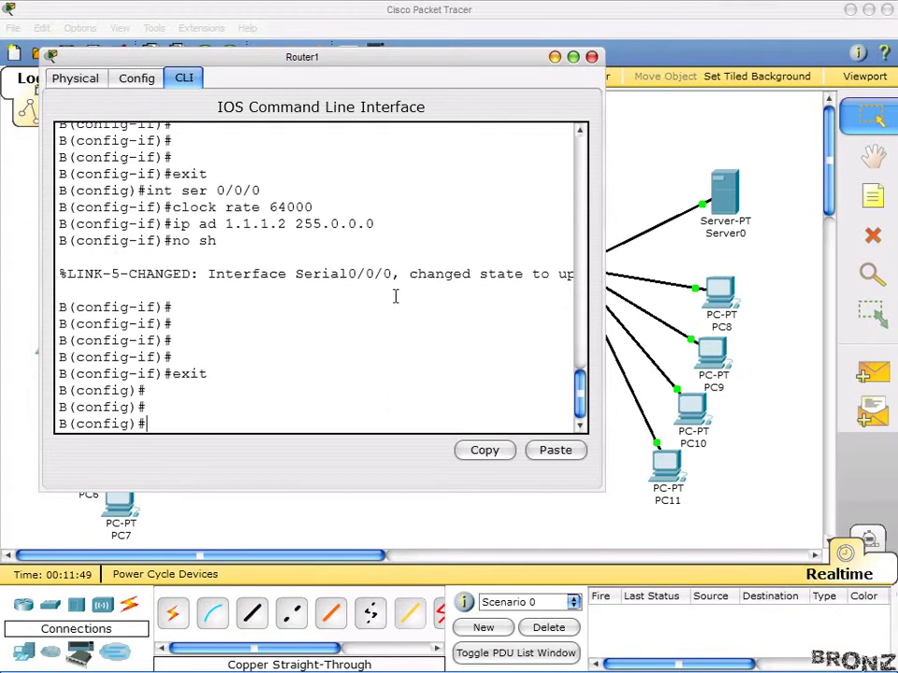
Start the RIP process on Router1 and display its routing table.
text(router rip)
key(Return)
key(Return)
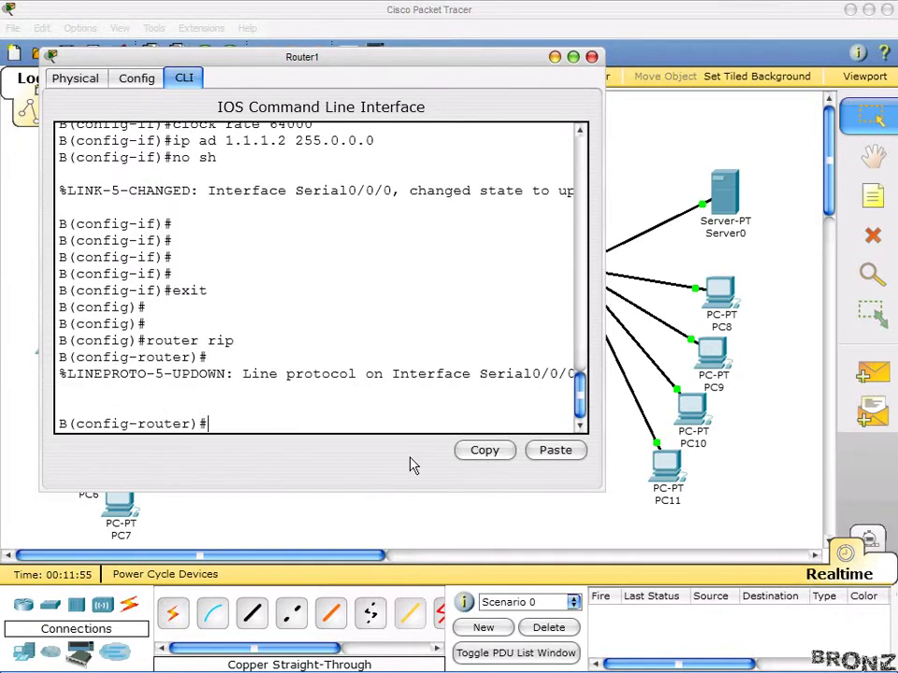
key(Return)
key(Return)
text(dos h ip)
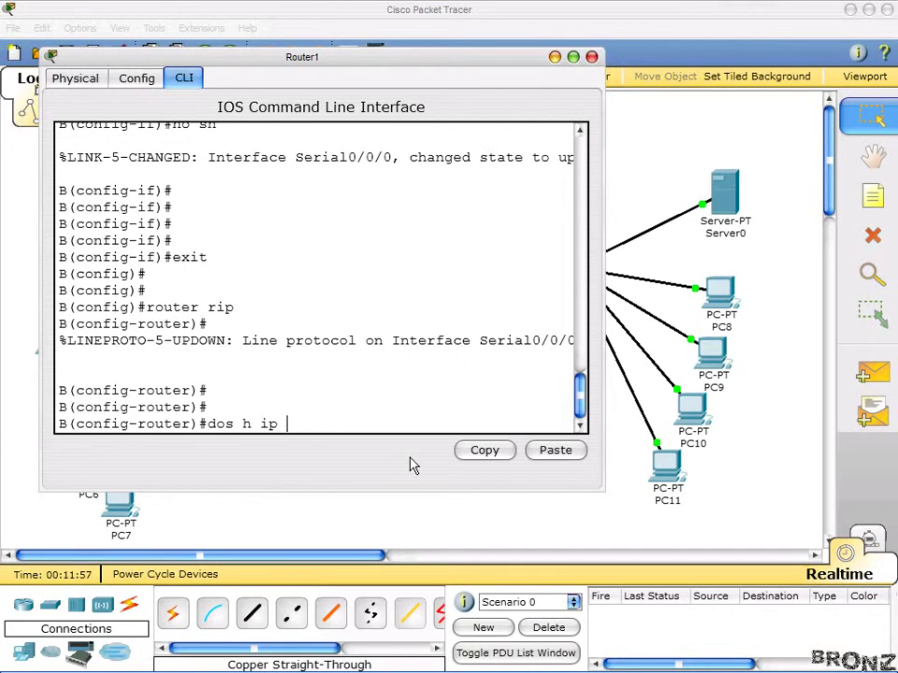
text( ro)
key(Return)
key(Up)
key(Left)
key(Left)
key(Left)
key(Left)
key(Left)
key(Left)
key(Left)
key(BackSpace)
key(Left)
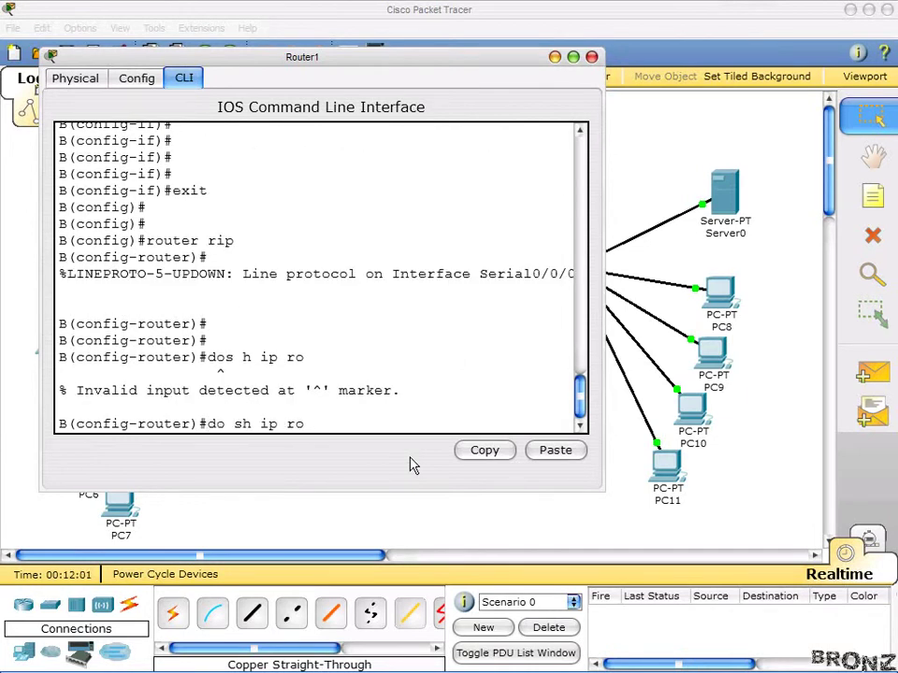
key(Return)
Advertise networks 1.0.0.0 and 200.100.100.0 in RIP and leave configuration mode.
text(net)
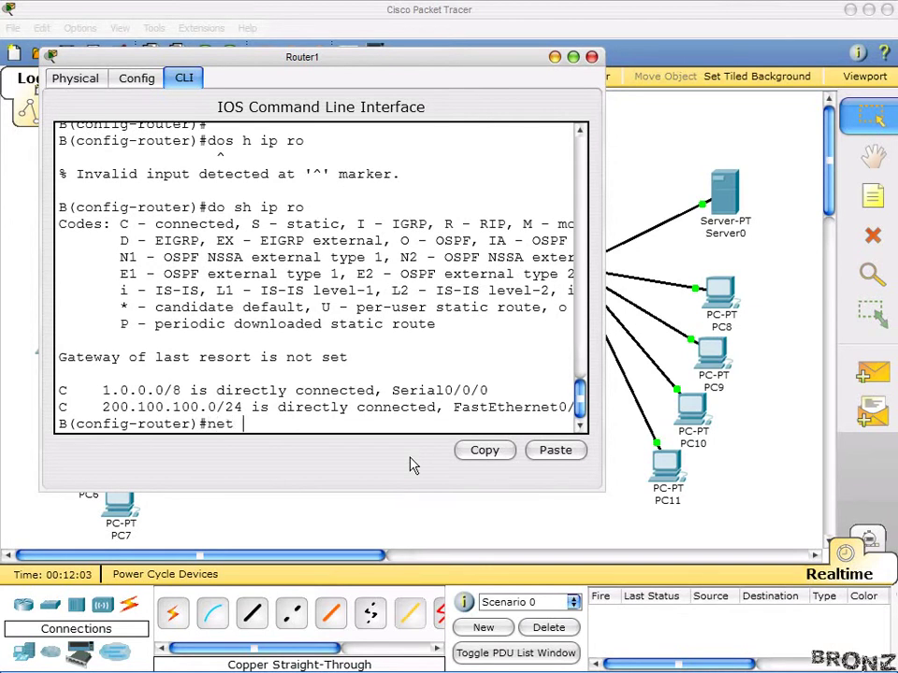
text( 1.0.0.0)
key(Return)
text(net)
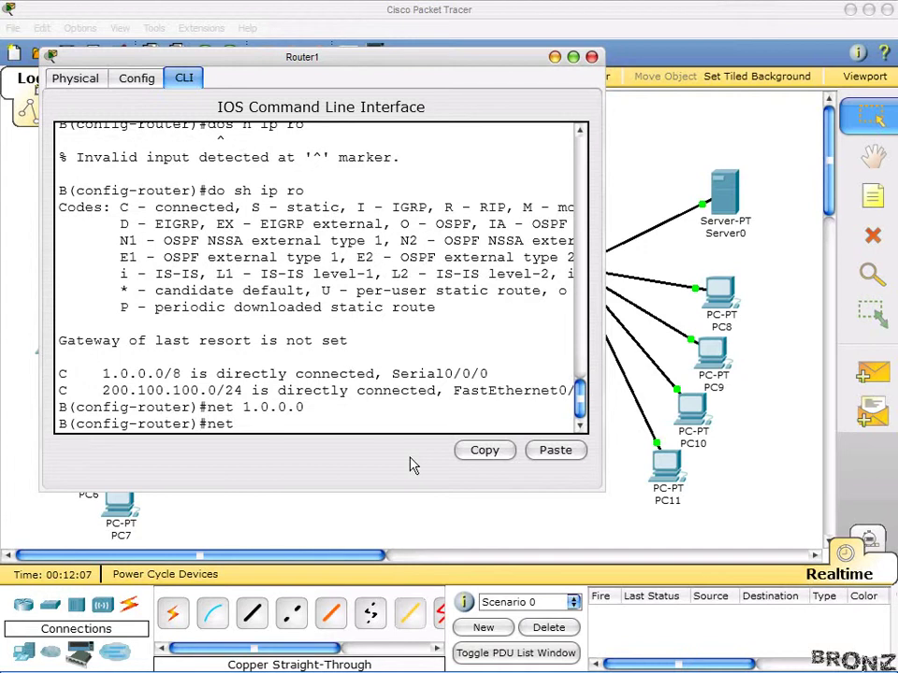
text( 200.100.100)
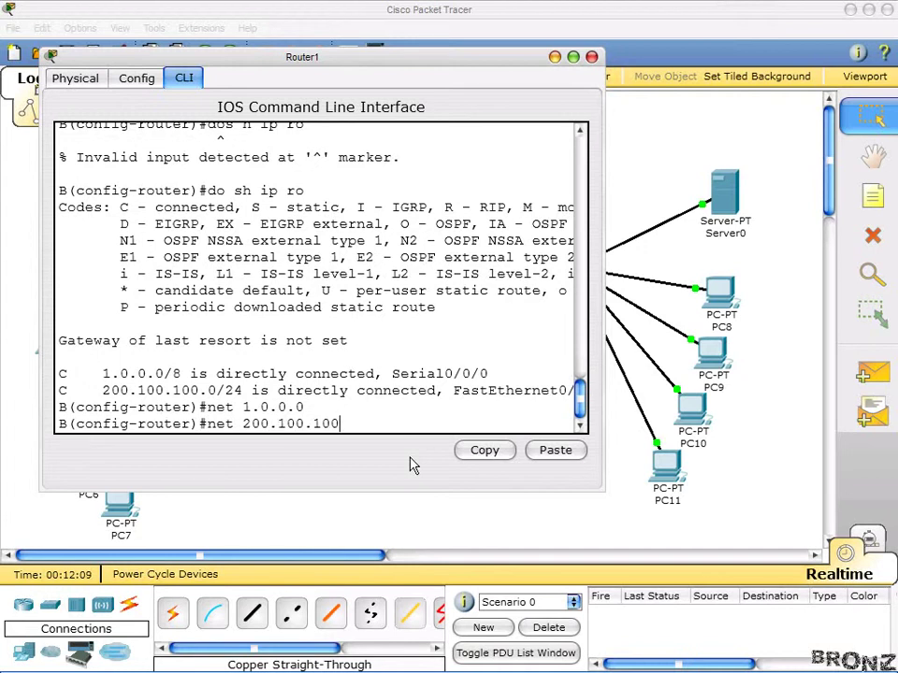
text(.0)
key(Return)
text(exit)
key(BackSpace)
key(BackSpace)
key(BackSpace)
key(BackSpace)
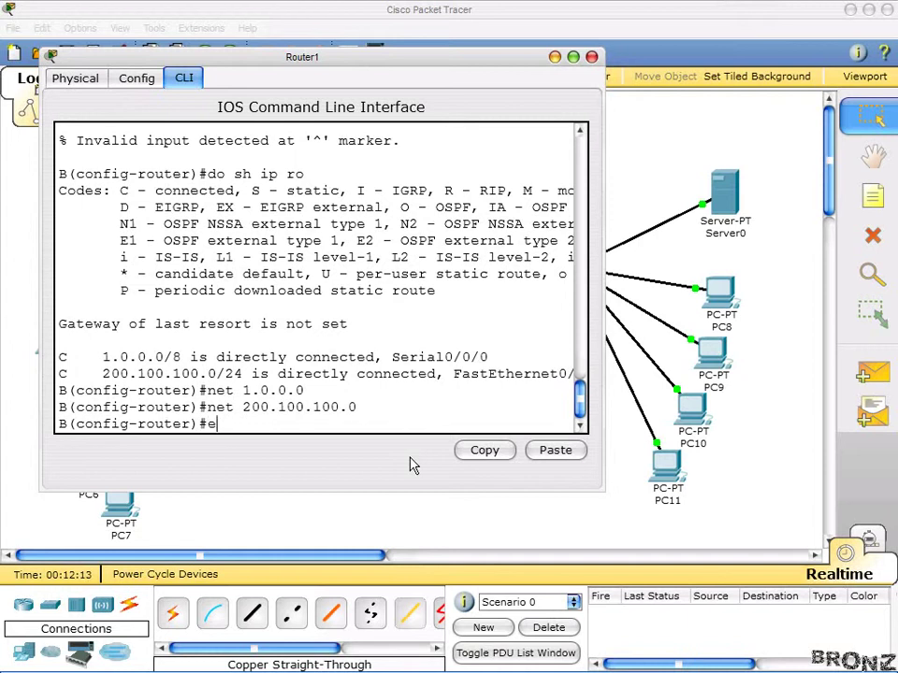
key(ctrl+z)
key(Return)
key(Return)
key(Return)
key(Return)
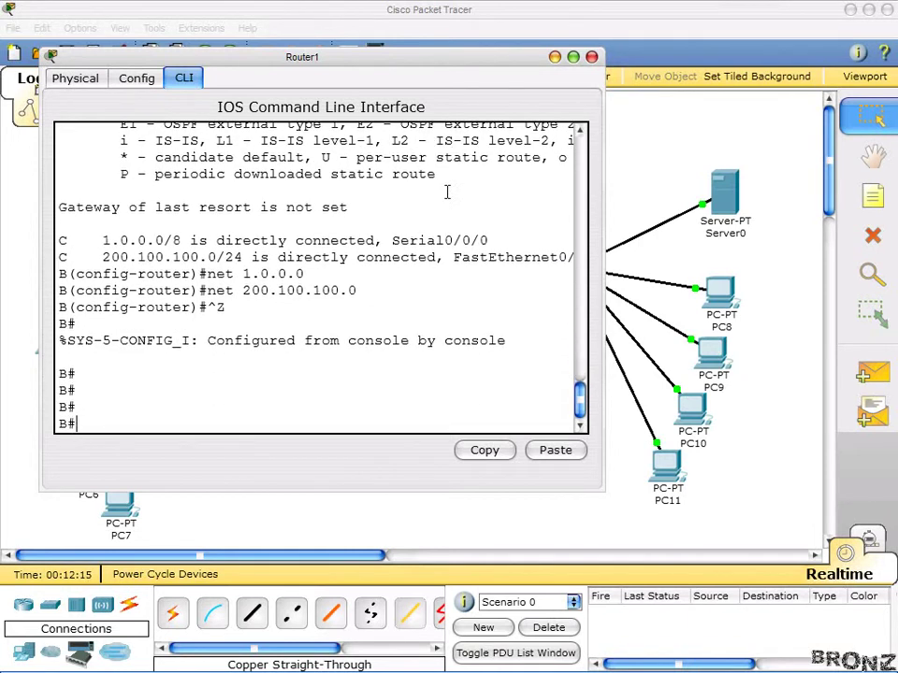
click(591, 56)
Start the RIP process on Router0 and display its routing table.
click(305, 273)
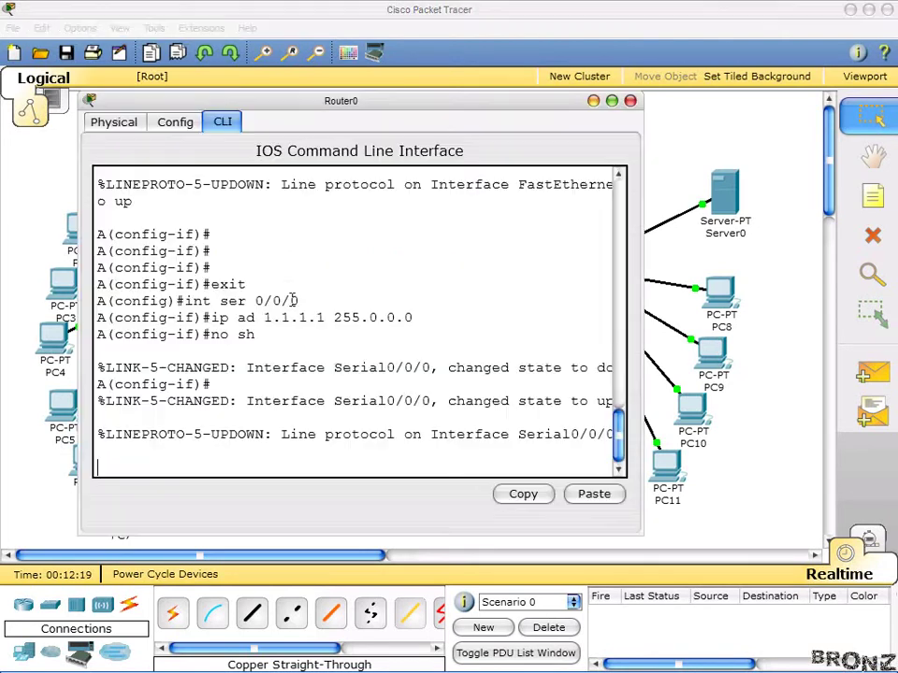
key(Return)
key(Return)
key(Return)
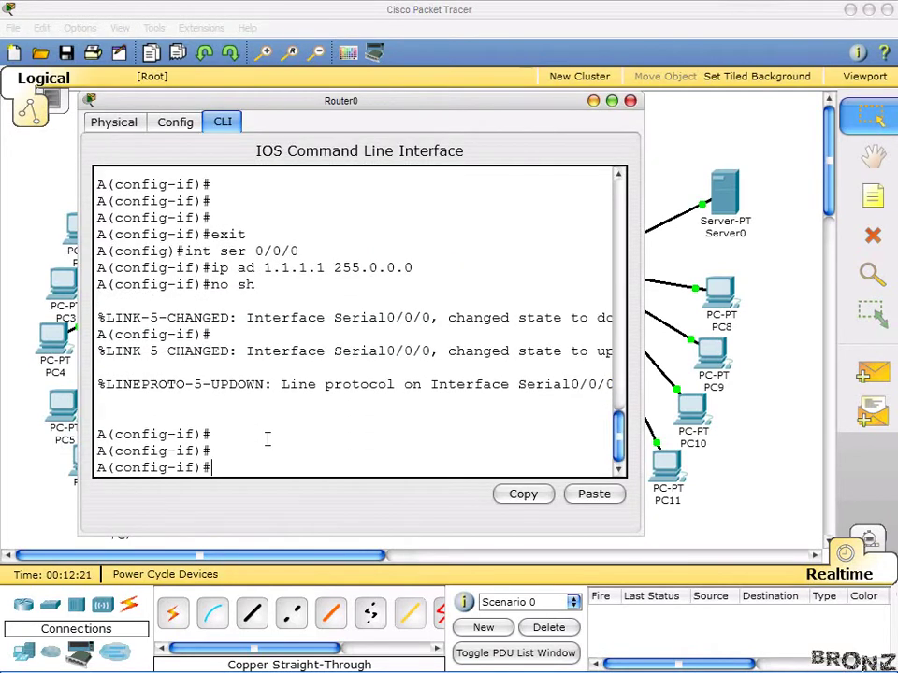
text(exit)
key(Return)
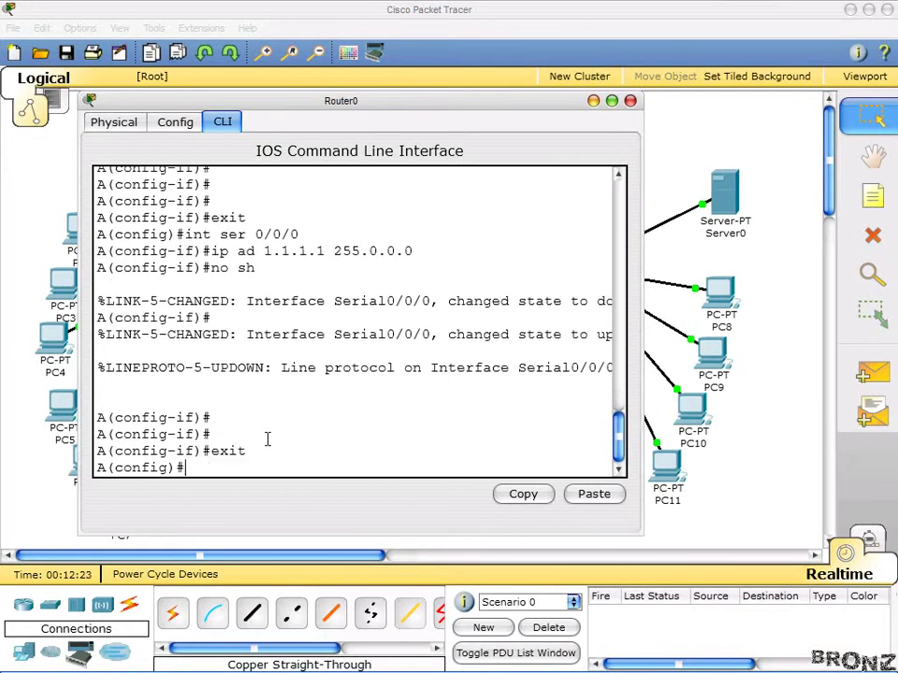
text(router riop)
key(BackSpace)
key(BackSpace)
text(p)
key(Return)
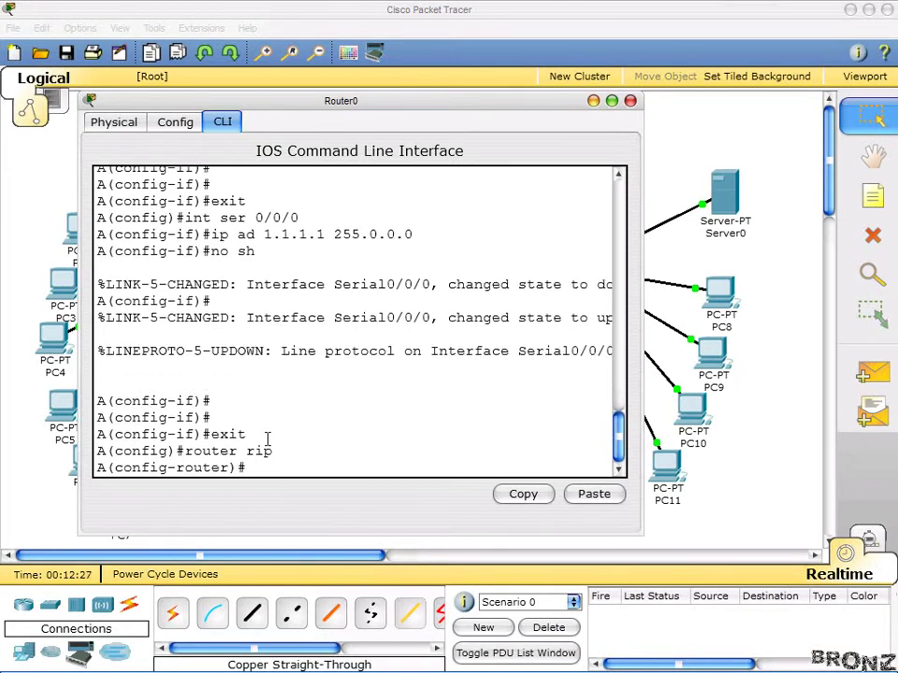
text(do sh ip )
text(ro)
Advertise networks 1.0.0.0 and 200.100.50.0 in RIP and leave configuration mode.
key(Return)
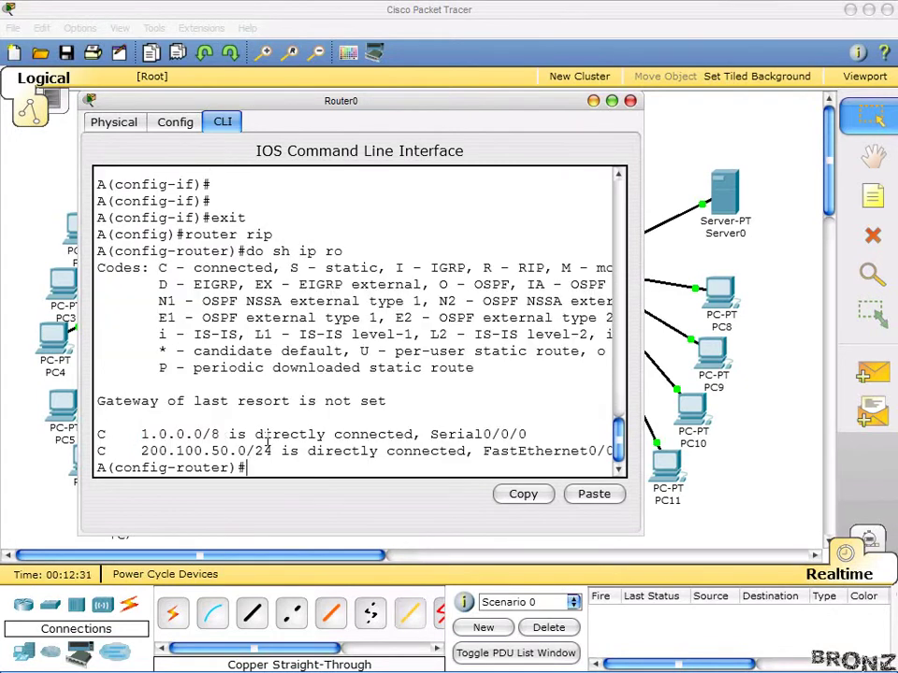
text(net 1.0.0.0)
key(Return)
text(200.)
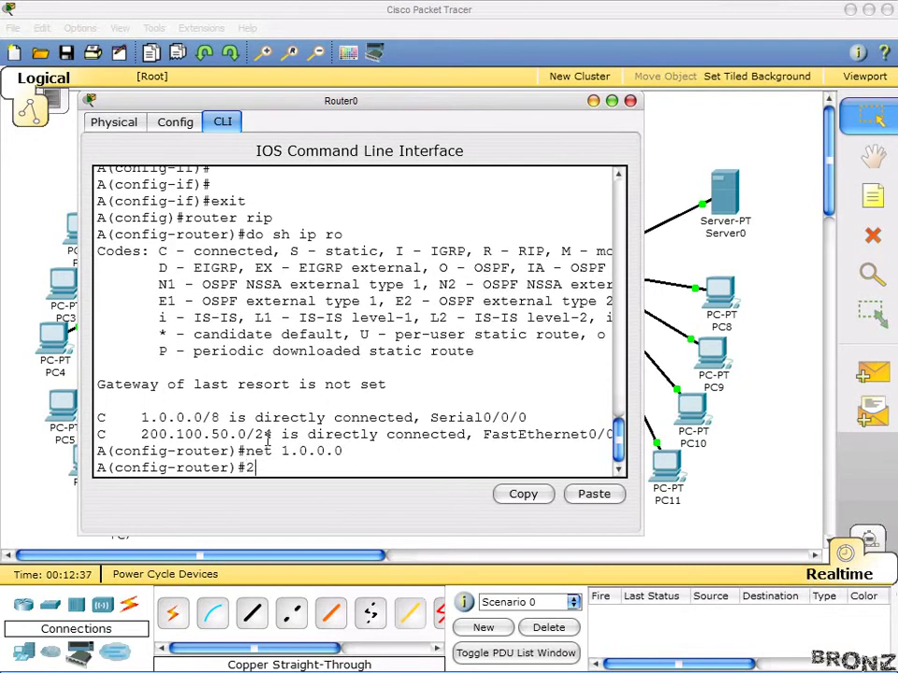
key(BackSpace)
key(BackSpace)
key(BackSpace)
text(net 200.10)
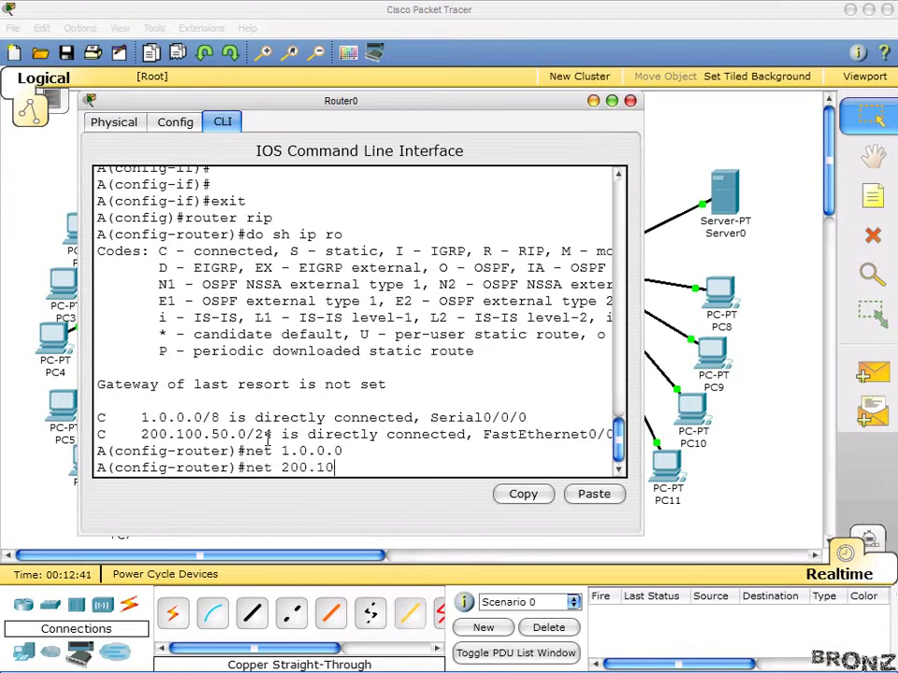
text(0.50.0)
key(Return)
key(ctrl+z)
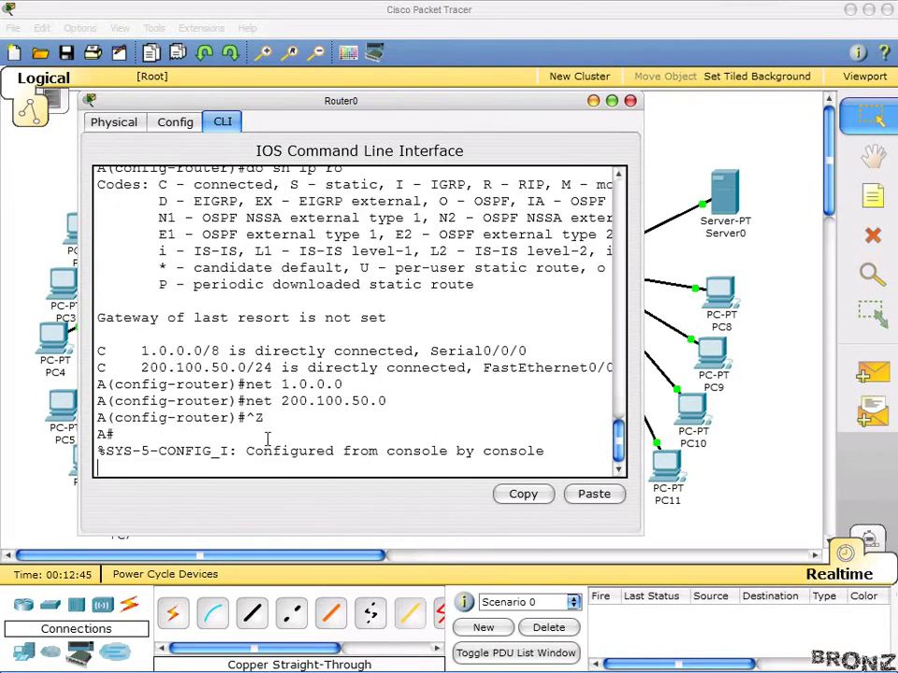
key(Return)
key(Return)
key(Return)
key(Return)
key(Return)
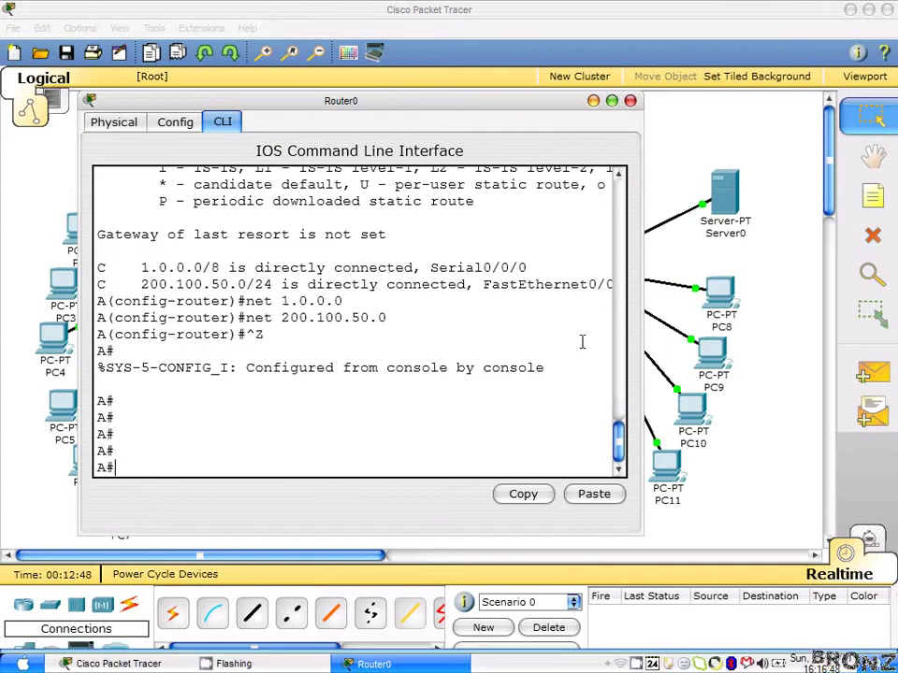
click(630, 101)
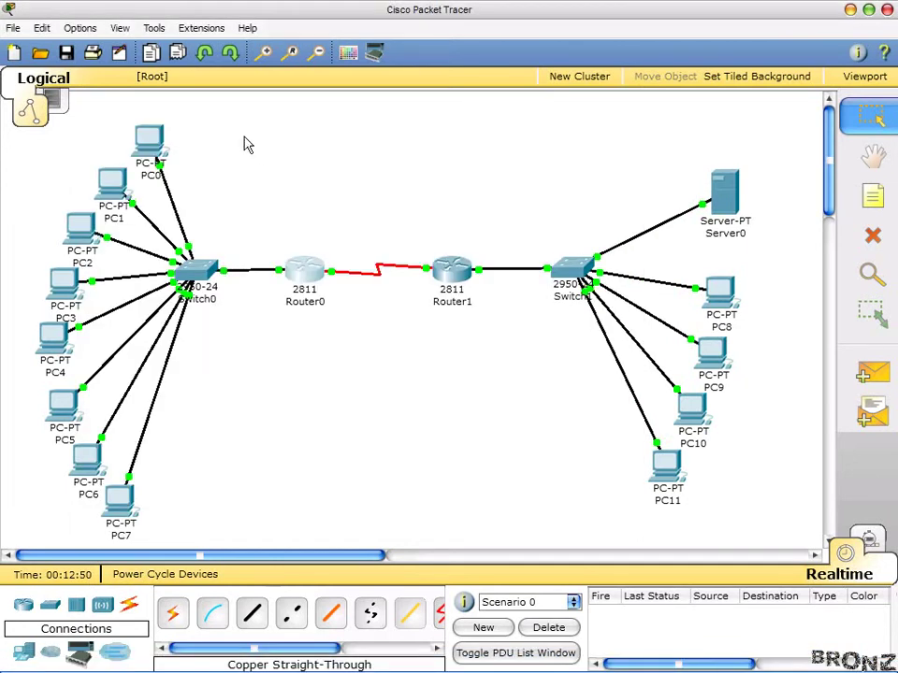
From PC0's command prompt, ping 200.100.100.1 and receive three of four replies.
click(161, 142)
click(478, 240)
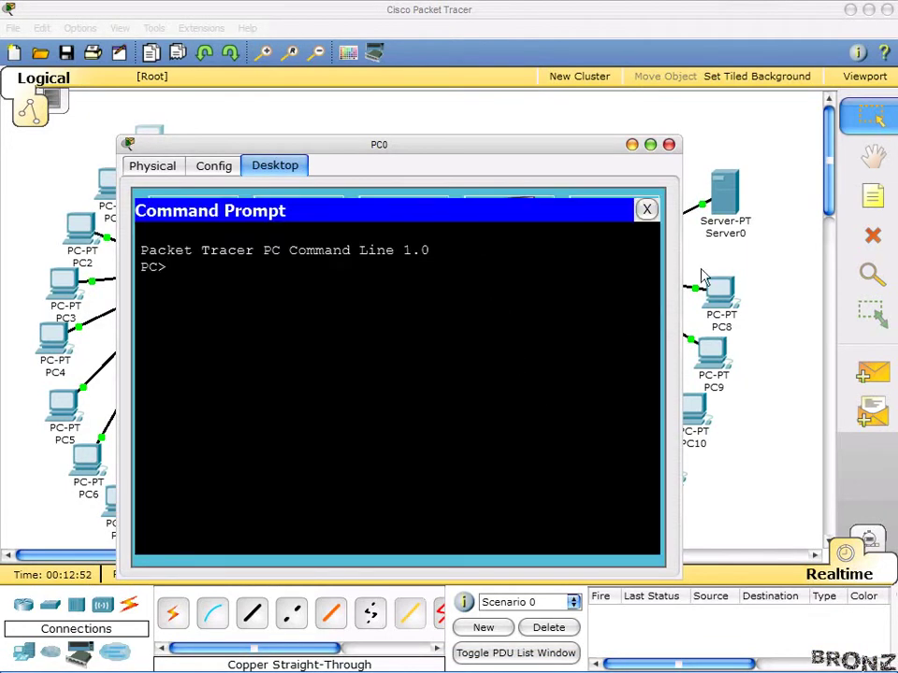
text(ping )
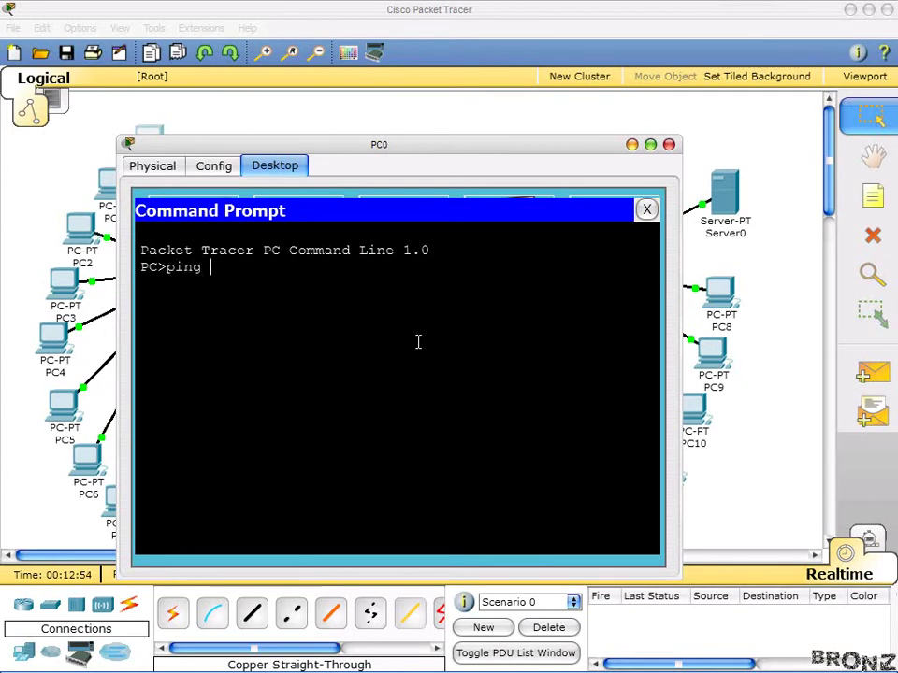
text(200.10.010)
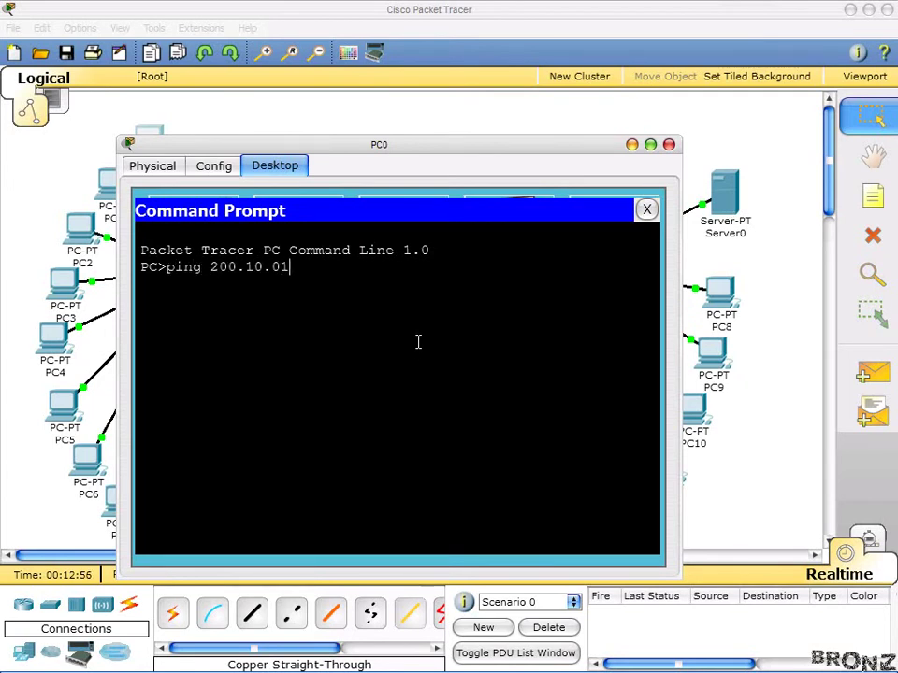
key(BackSpace)
key(BackSpace)
key(BackSpace)
key(BackSpace)
text(0.100.1)
key(Return)
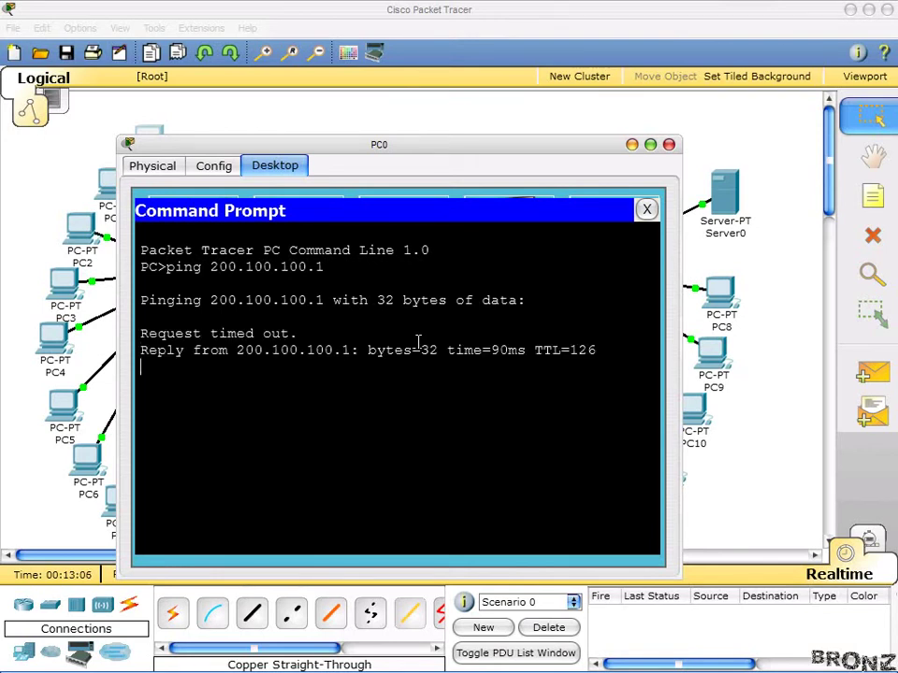
click(669, 146)
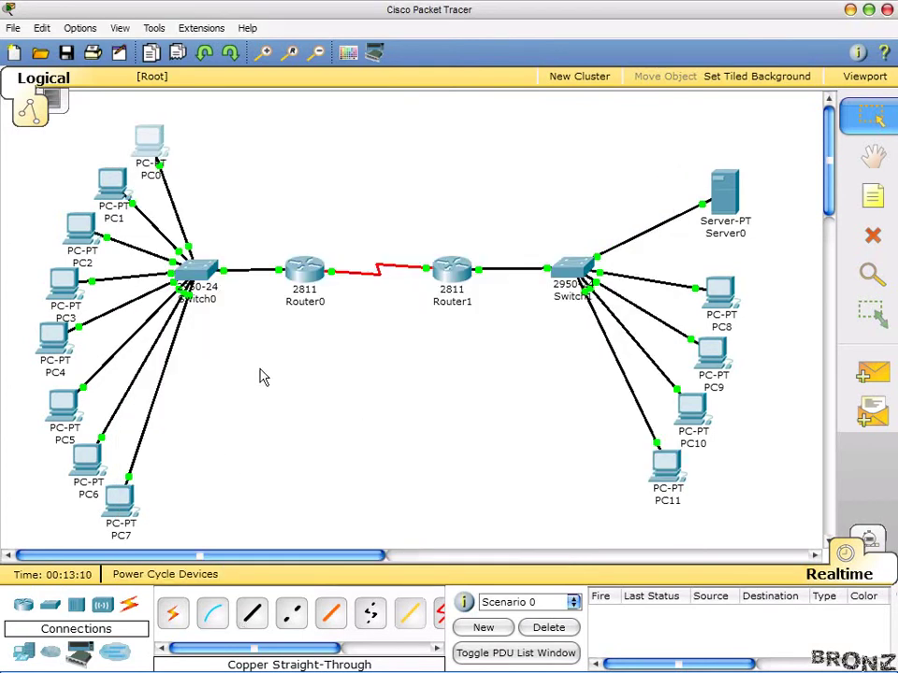